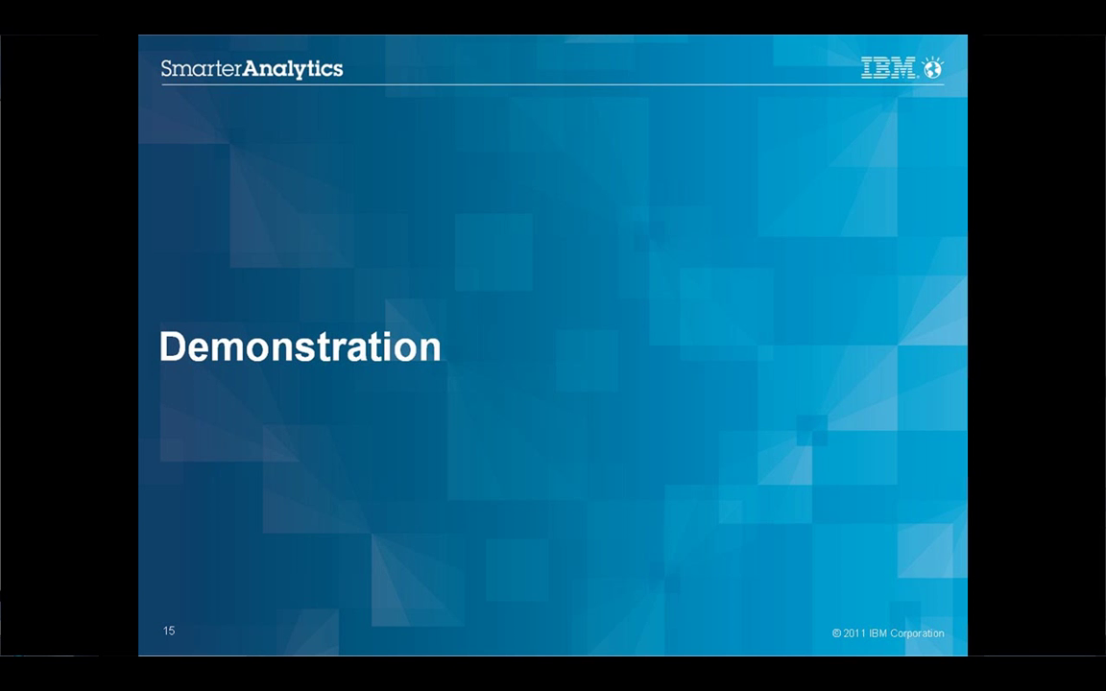
End the Demonstration slide show and return to editing view on slide 15.
{"action": "key", "text": "Escape"}
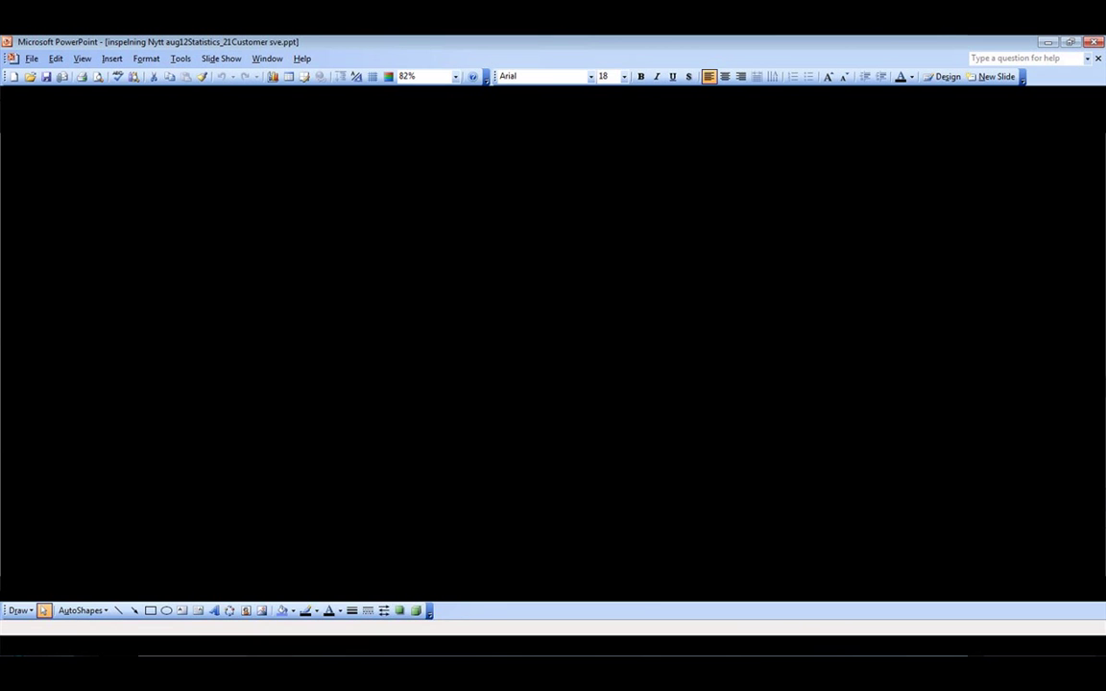
Bring the empty Untitled2 SPSS data editor to the front from the taskbar.
{"action": "mouse_move", "coordinate": [86, 645]}
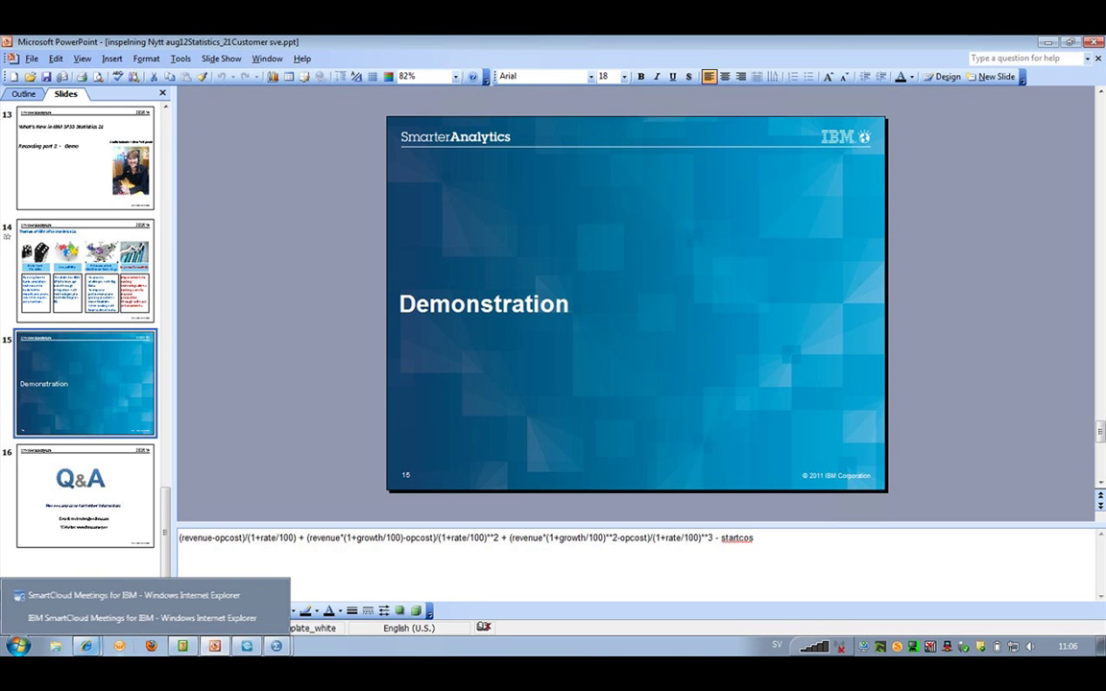
{"action": "mouse_move", "coordinate": [181, 648]}
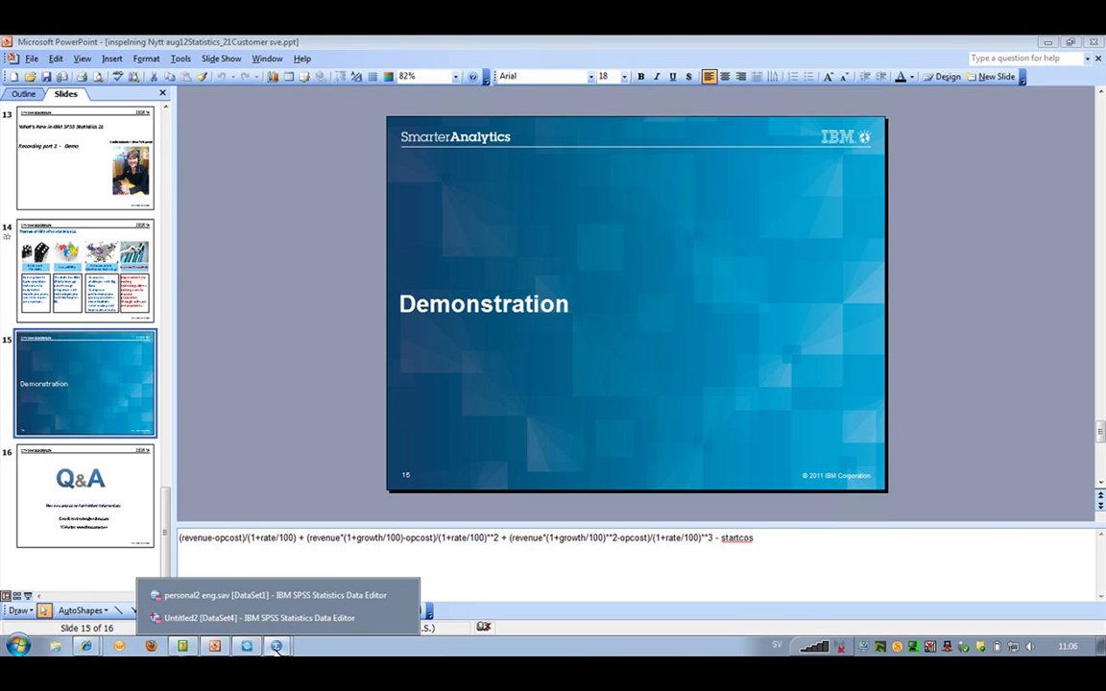
{"action": "left_click", "coordinate": [267, 619]}
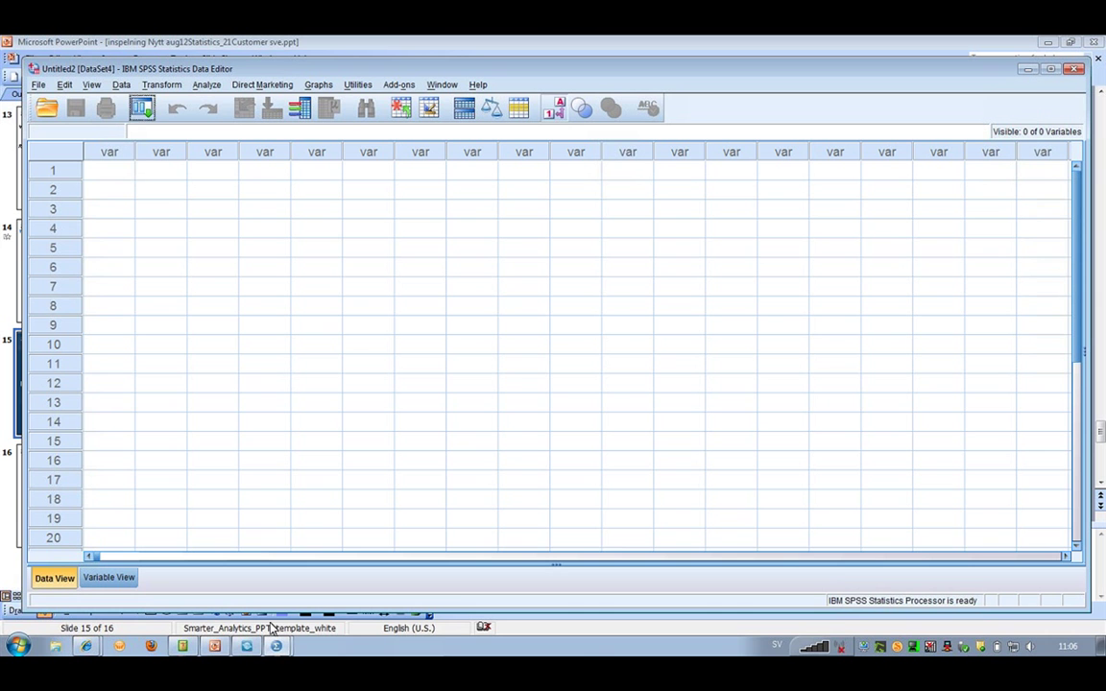
Open and cancel the Read Cognos Data import, then list the open dataset windows.
{"action": "left_click", "coordinate": [39, 84]}
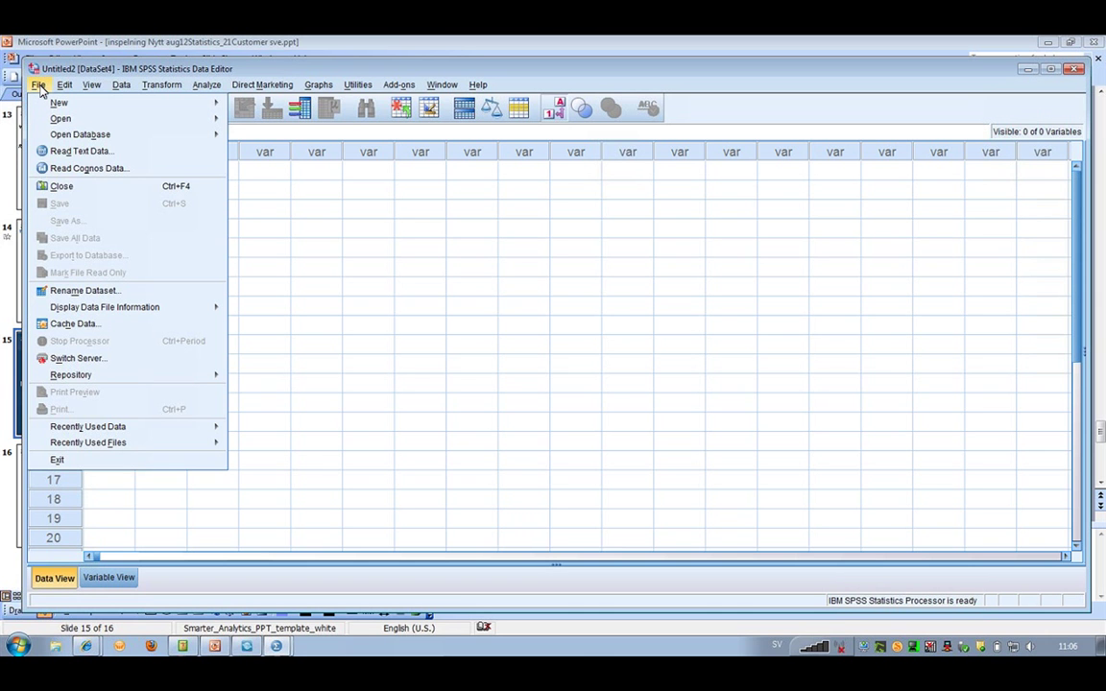
{"action": "key", "text": "Down"}
{"action": "key", "text": "Down"}
{"action": "key", "text": "Down"}
{"action": "key", "text": "Down"}
{"action": "key", "text": "Down"}
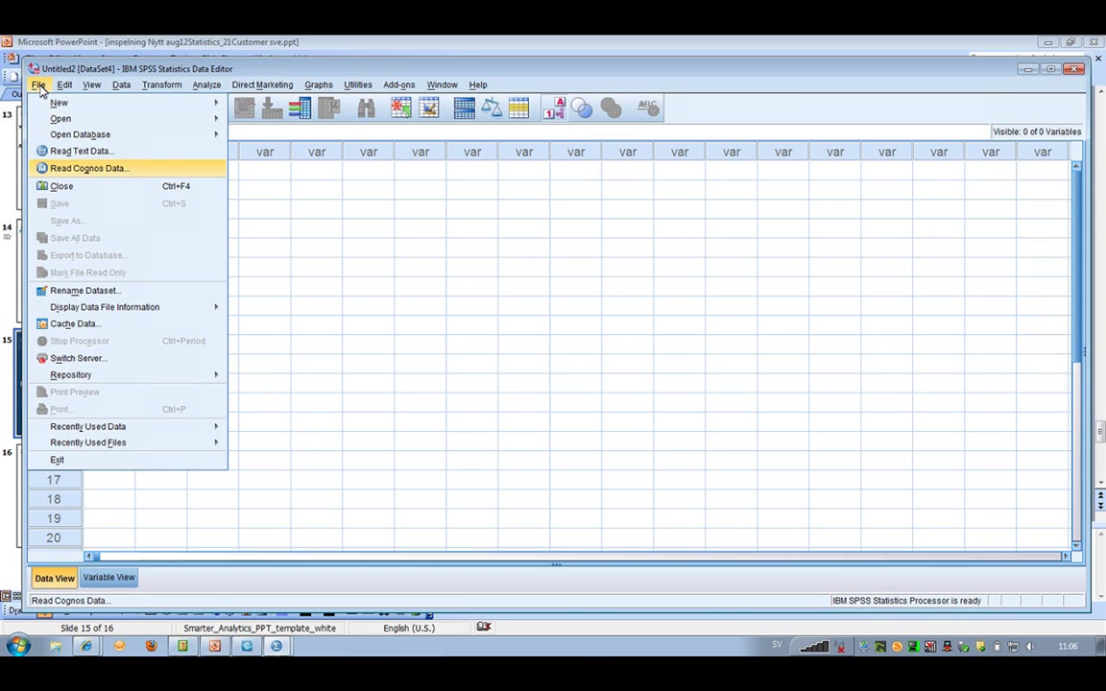
{"action": "left_click", "coordinate": [72, 171]}
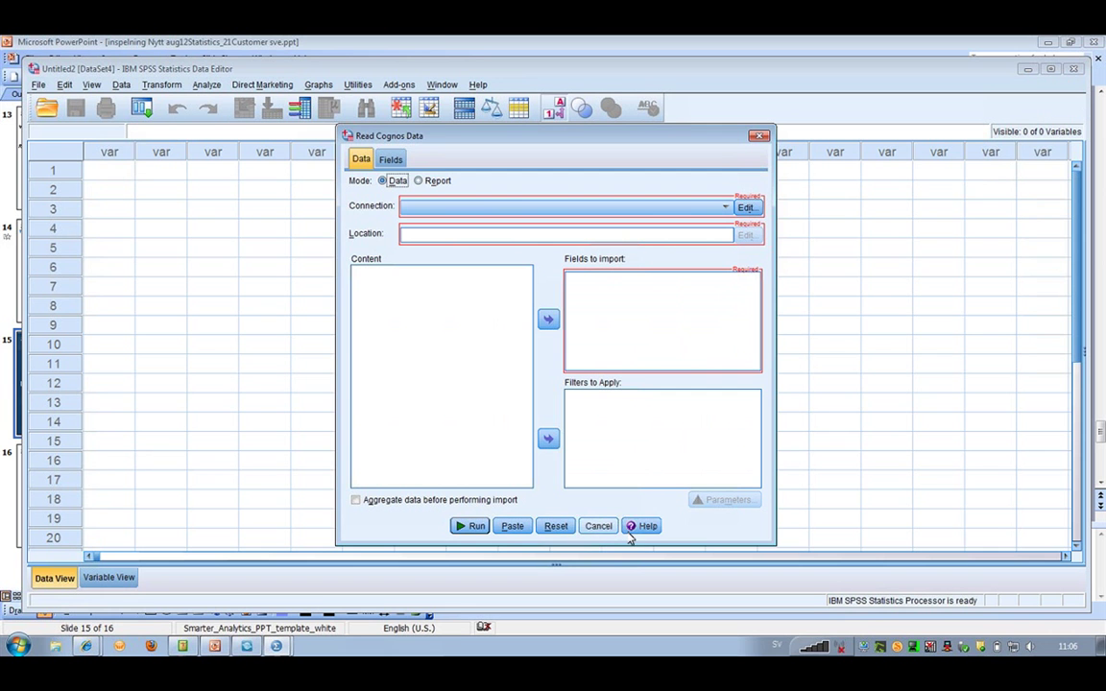
{"action": "left_click", "coordinate": [597, 528]}
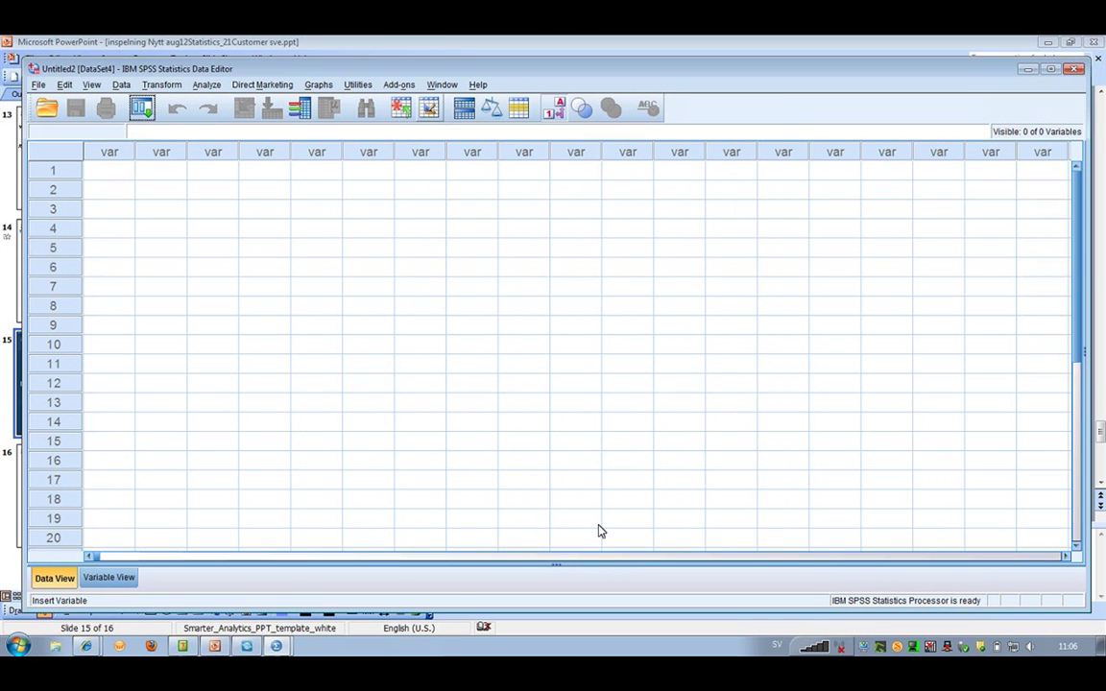
{"action": "left_click", "coordinate": [440, 87]}
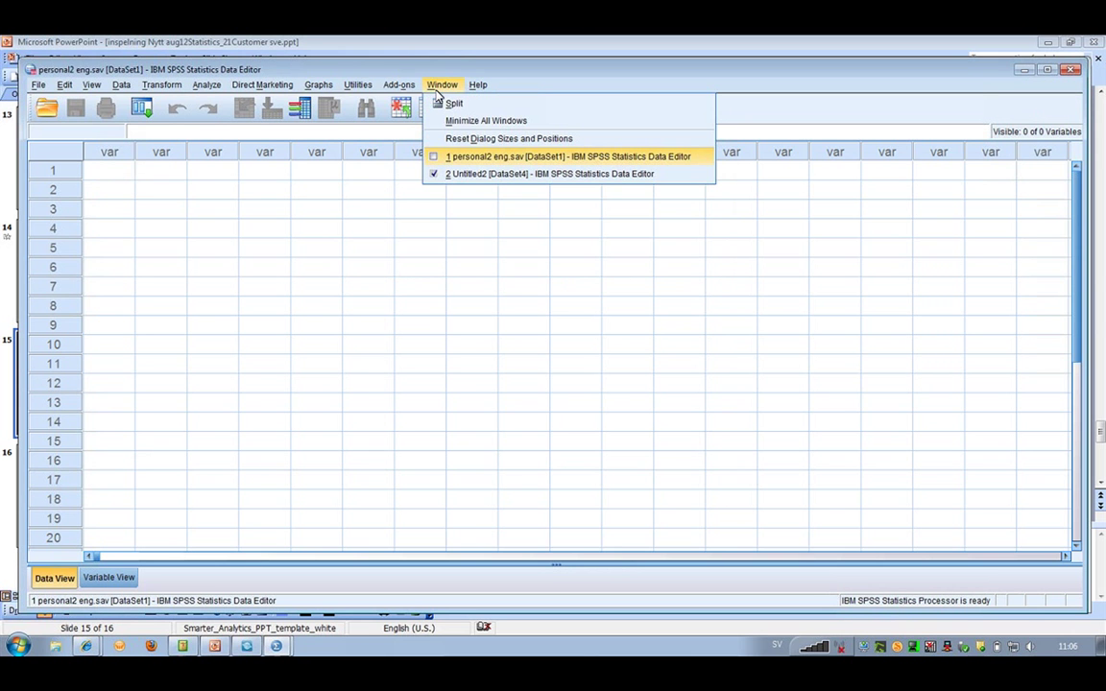
Switch to personal2 eng.sav and select the Salary column and its first value, 28725.
{"action": "left_click", "coordinate": [457, 156]}
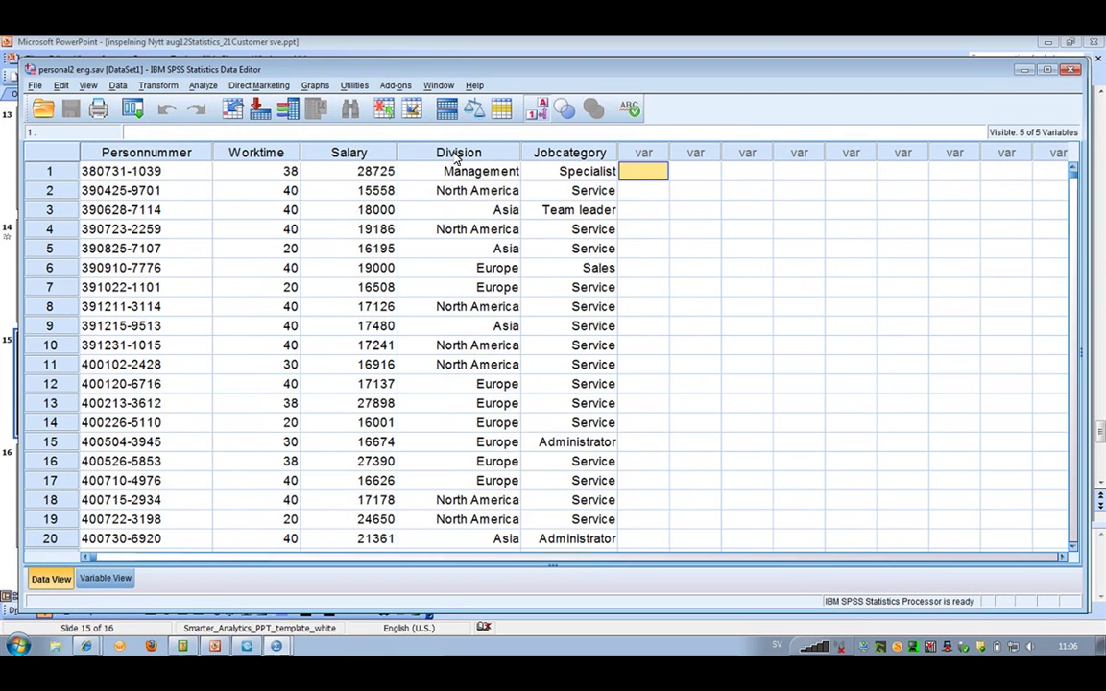
{"action": "left_click", "coordinate": [320, 155]}
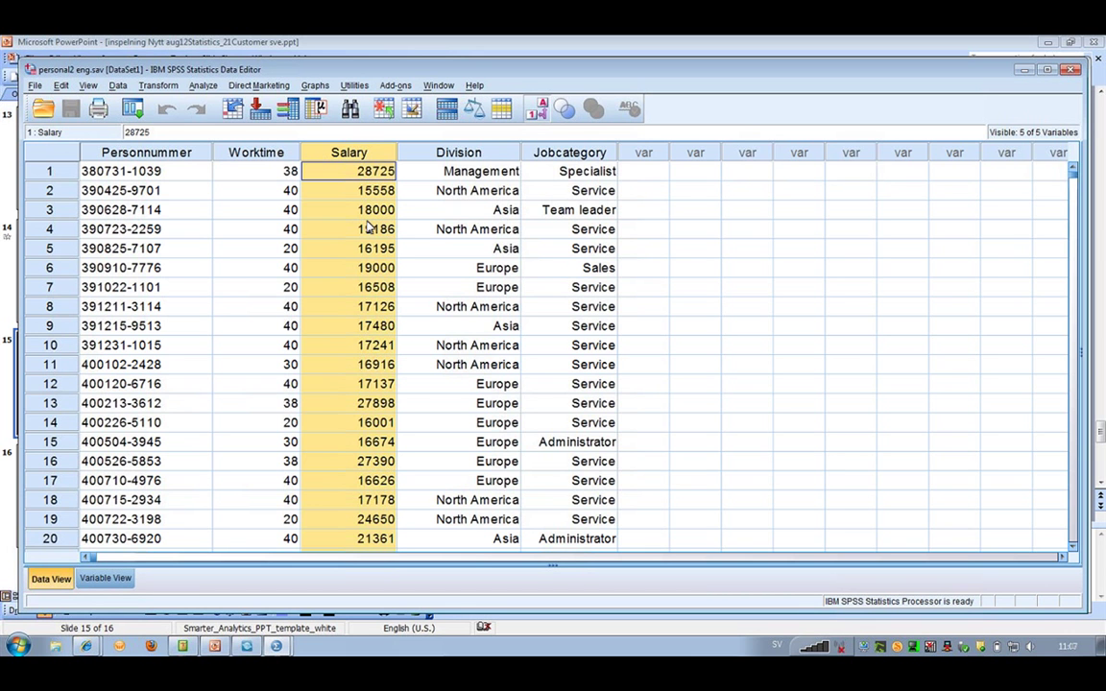
{"action": "left_click", "coordinate": [334, 171]}
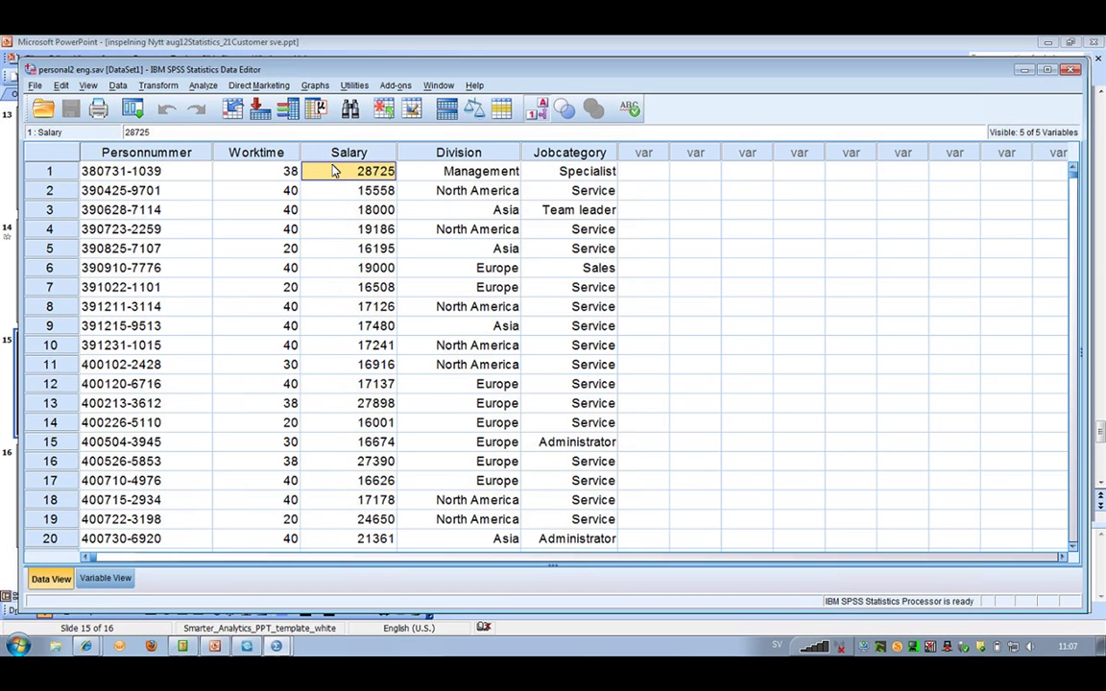
{"action": "left_click", "coordinate": [117, 85]}
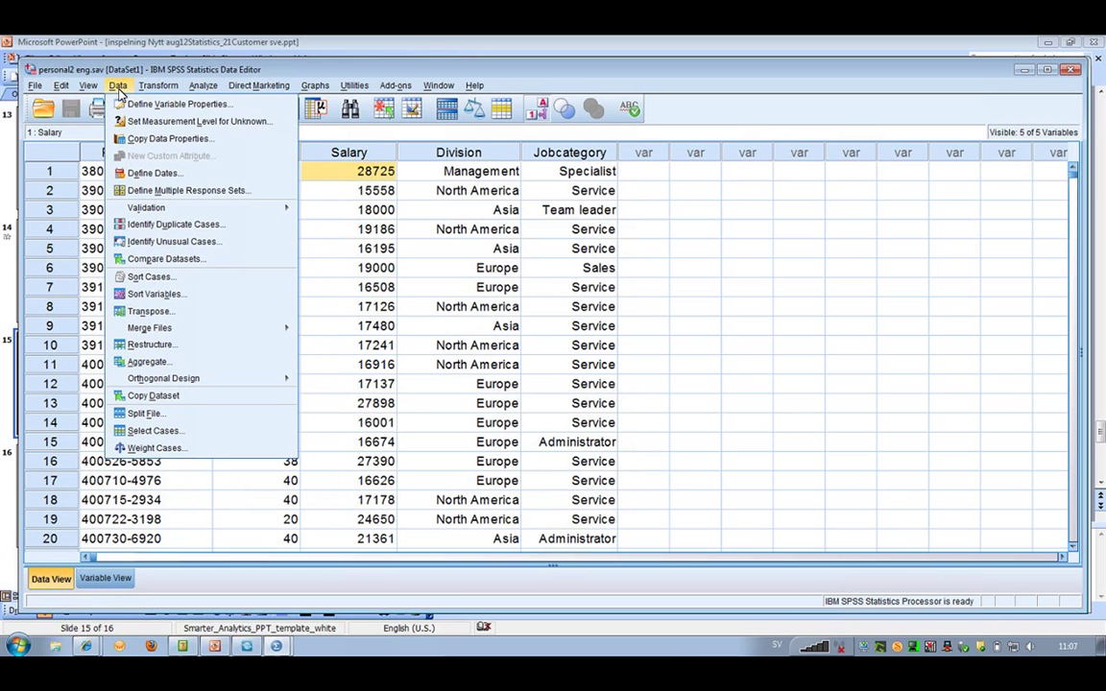
Set up Compare Datasets against the external file personal eng.sav and proceed to field matching.
{"action": "key", "text": "Down"}
{"action": "key", "text": "Down"}
{"action": "key", "text": "Down"}
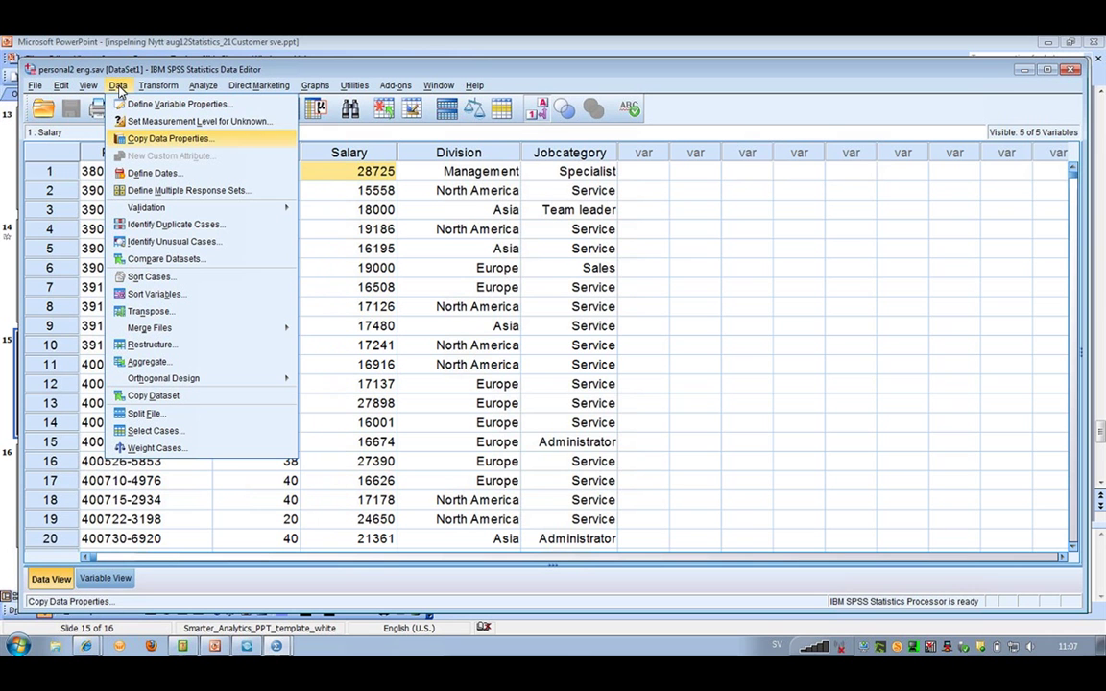
{"action": "key", "text": "Down"}
{"action": "key", "text": "Down"}
{"action": "key", "text": "Down"}
{"action": "key", "text": "Down"}
{"action": "key", "text": "Down"}
{"action": "key", "text": "Down"}
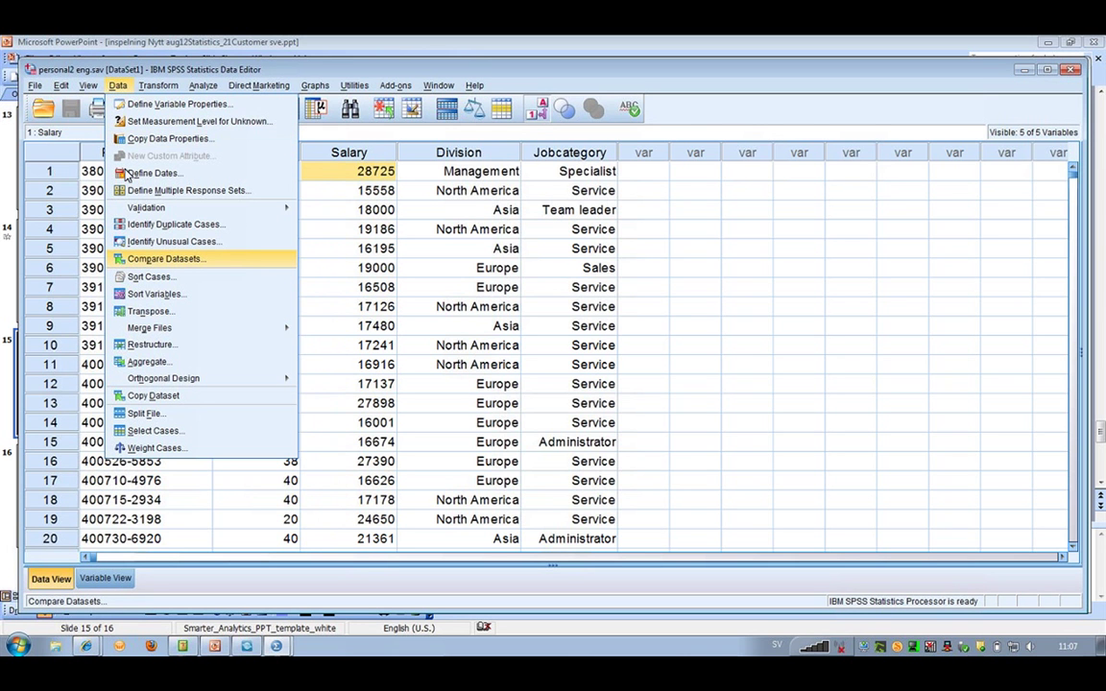
{"action": "key", "text": "Return"}
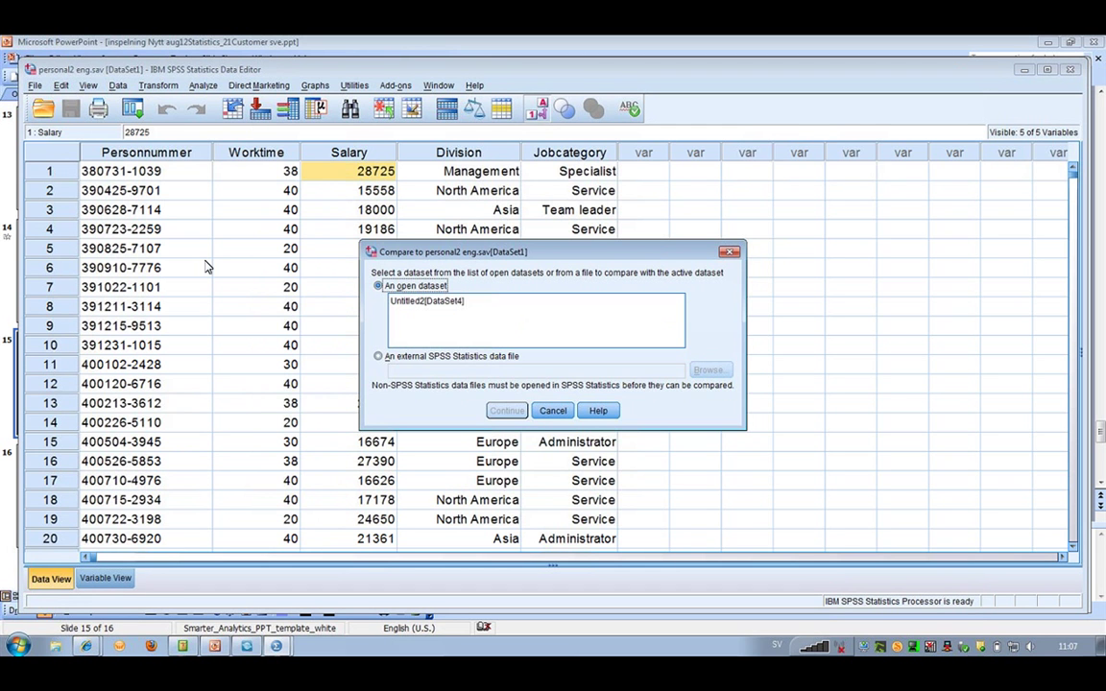
{"action": "left_click", "coordinate": [422, 357]}
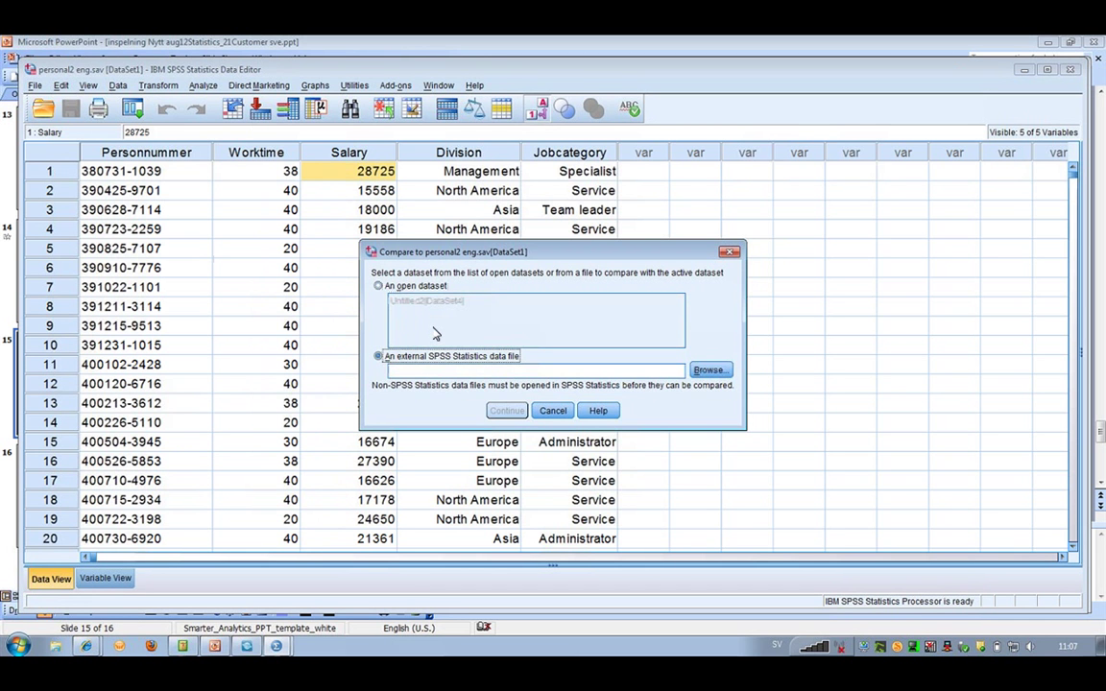
{"action": "left_click", "coordinate": [709, 371]}
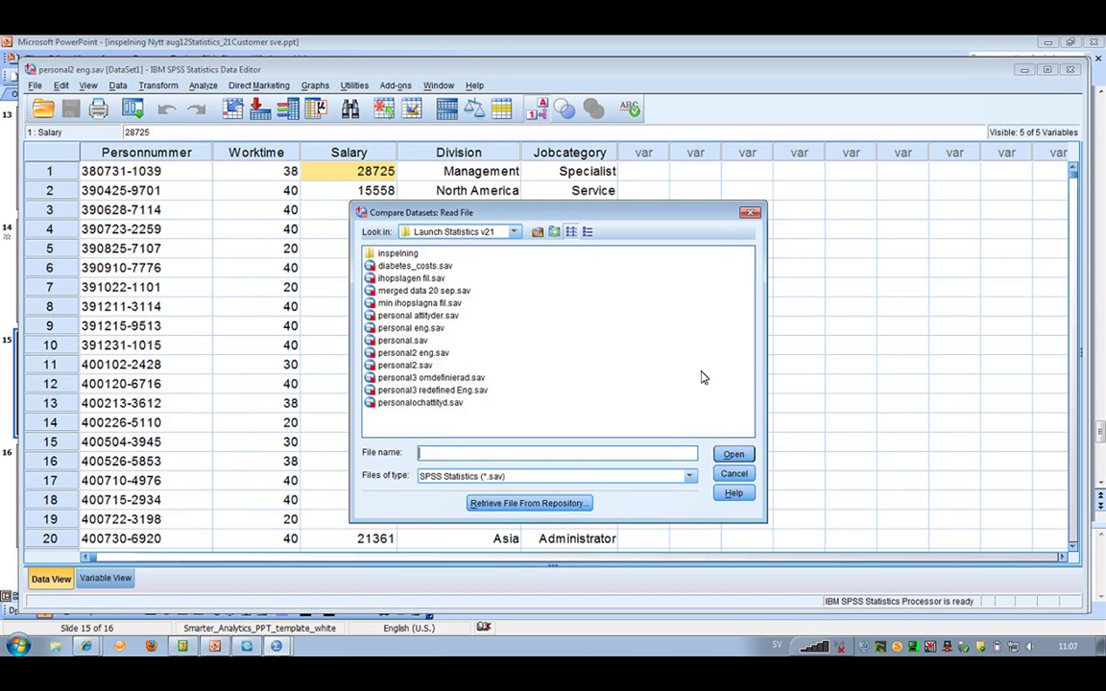
{"action": "left_click", "coordinate": [395, 328]}
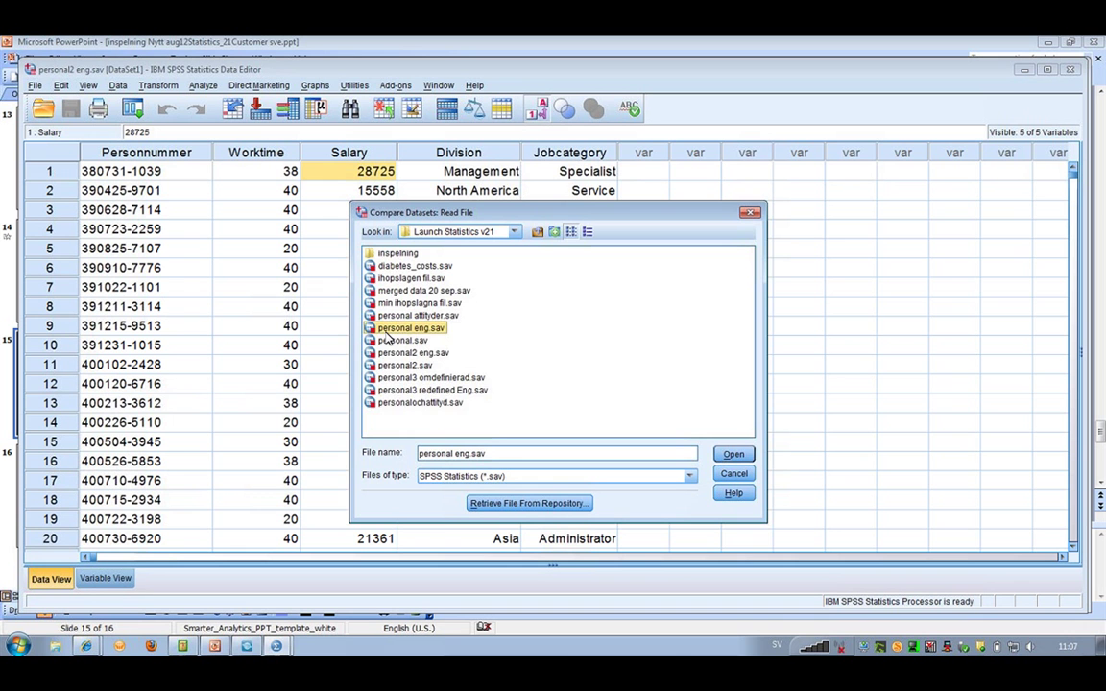
{"action": "left_click", "coordinate": [732, 455]}
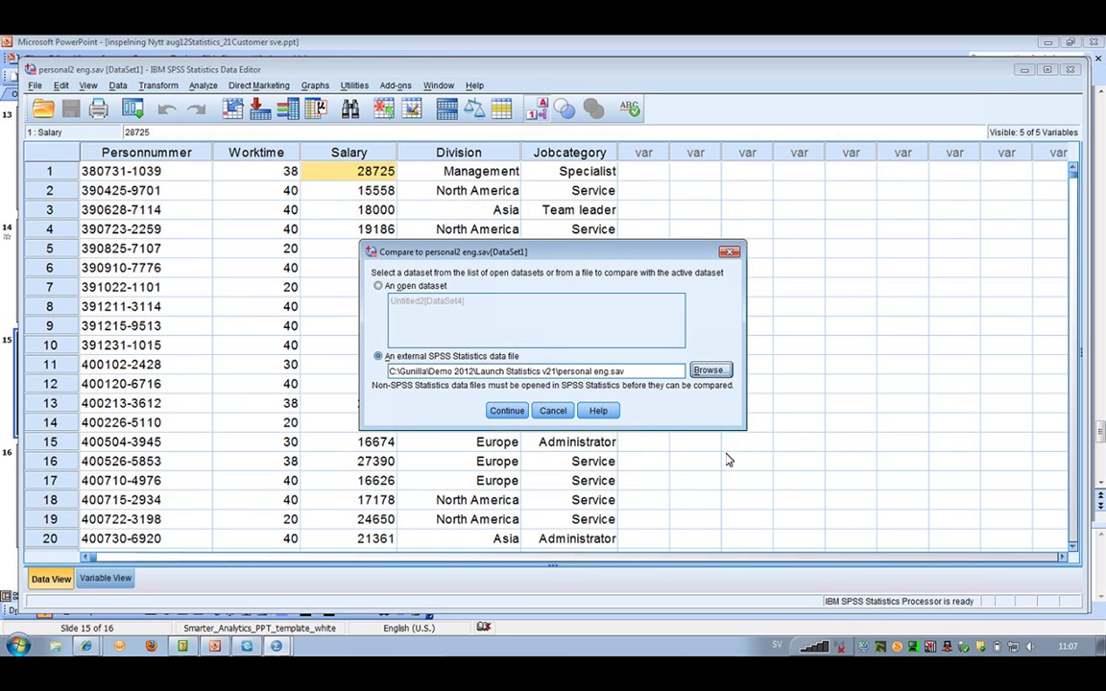
{"action": "left_click", "coordinate": [507, 411]}
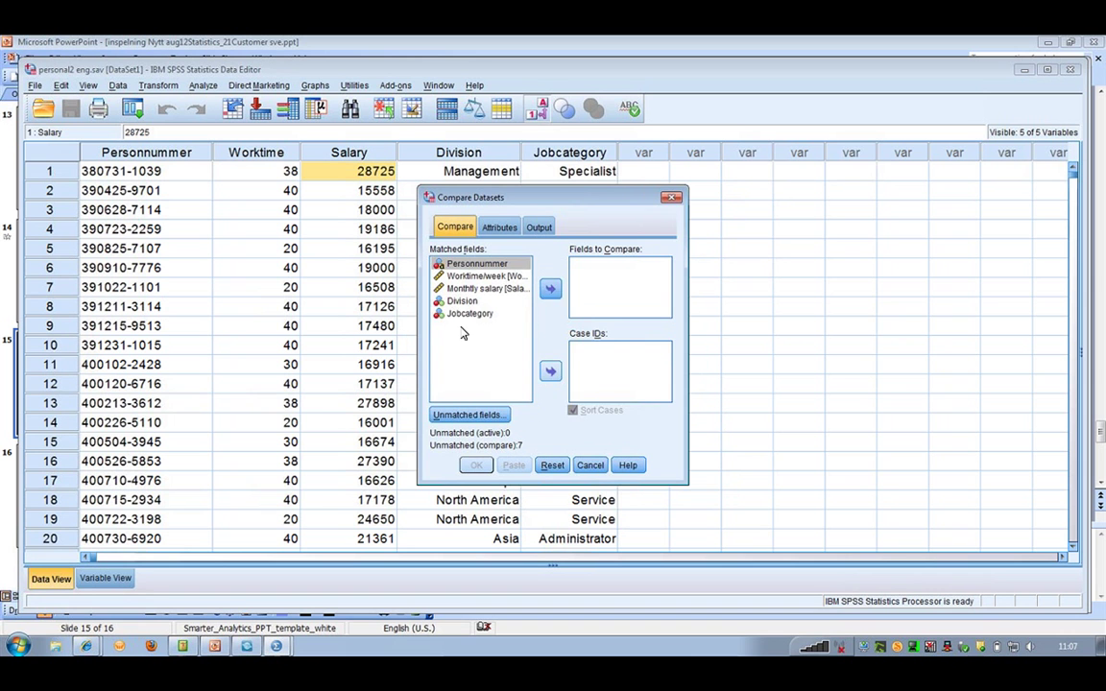
Compare cases by Personnummer across worktime, monthly salary, Division and Jobcategory.
{"action": "left_click", "coordinate": [551, 373]}
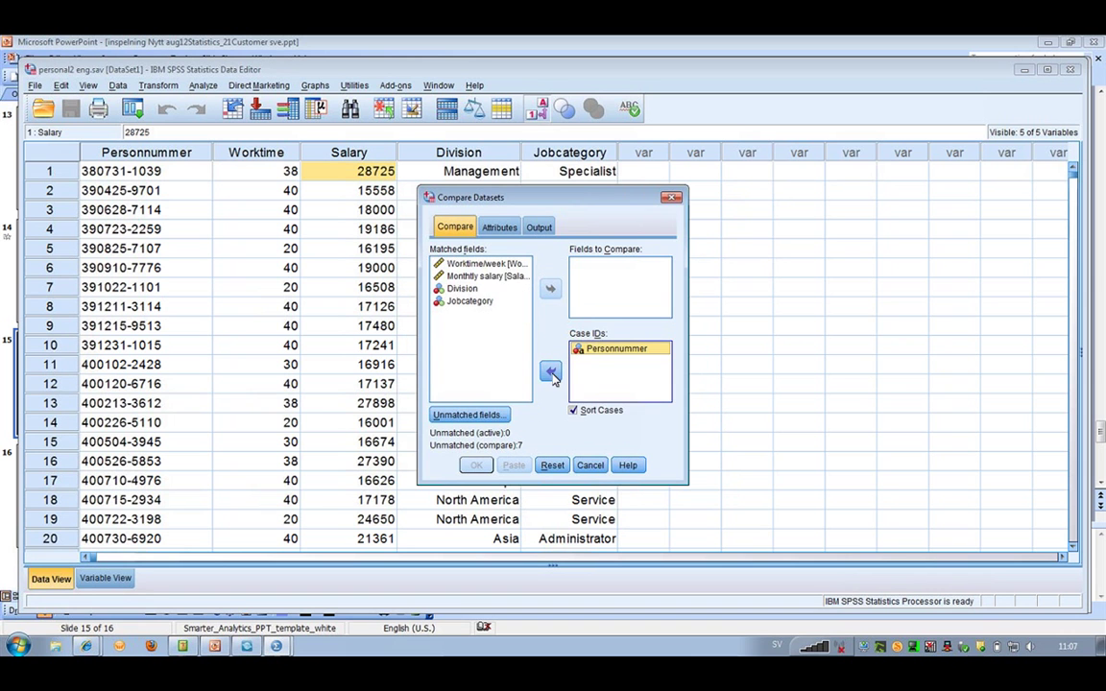
{"action": "left_click", "coordinate": [460, 302], "text": "shift"}
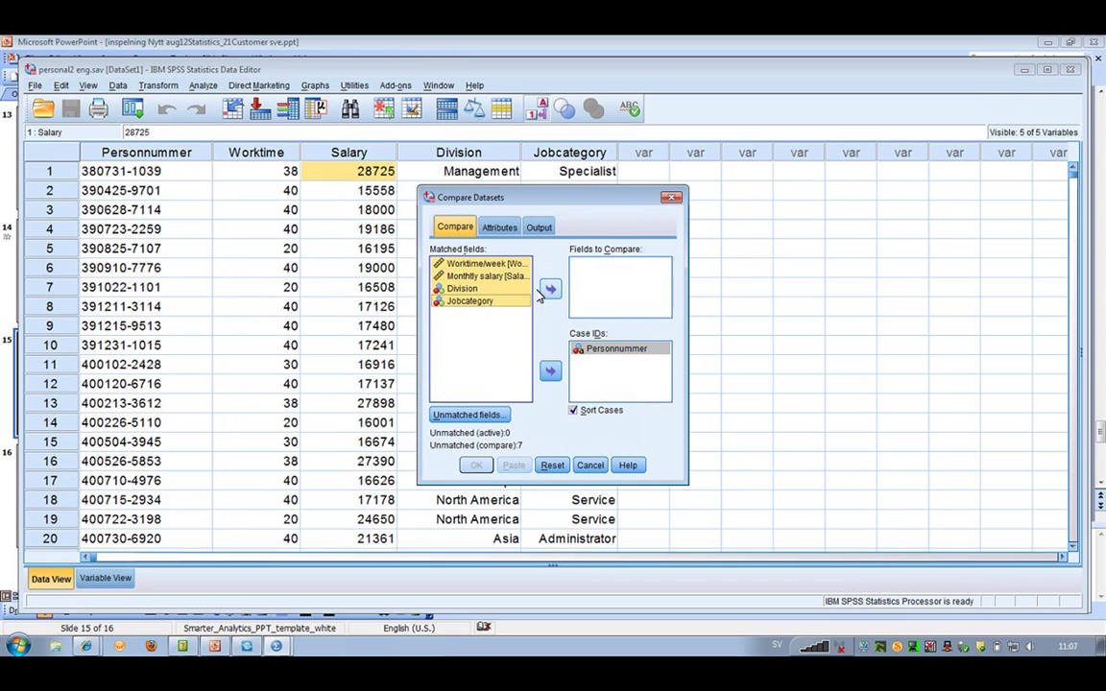
{"action": "left_click", "coordinate": [545, 293]}
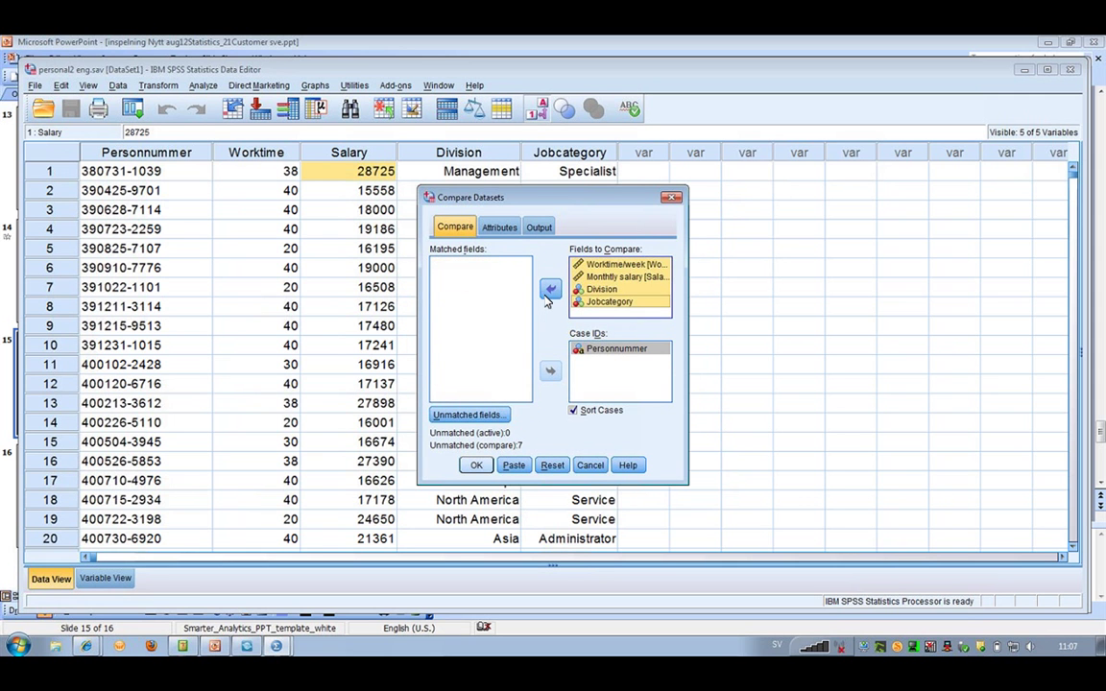
{"action": "left_click", "coordinate": [480, 466]}
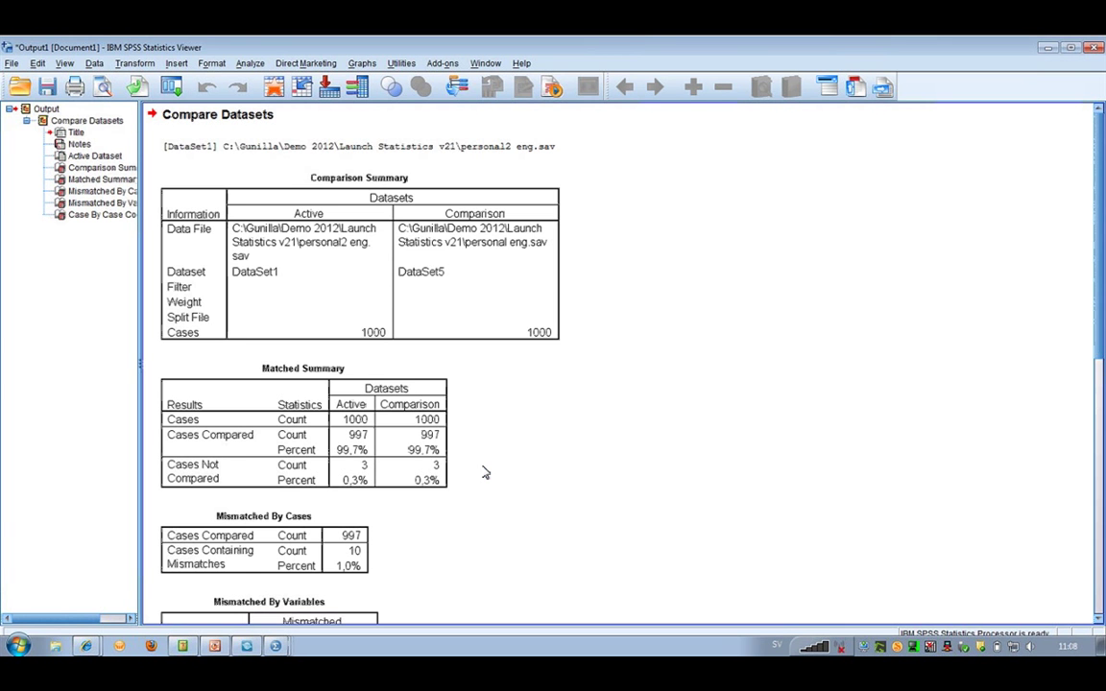
Scroll down the output and select the Mismatched By Variables and Case By Case Comparison tables.
{"action": "scroll", "coordinate": [626, 432], "scroll_direction": "down", "scroll_amount": 2}
{"action": "scroll", "coordinate": [614, 438], "scroll_direction": "down", "scroll_amount": 5}
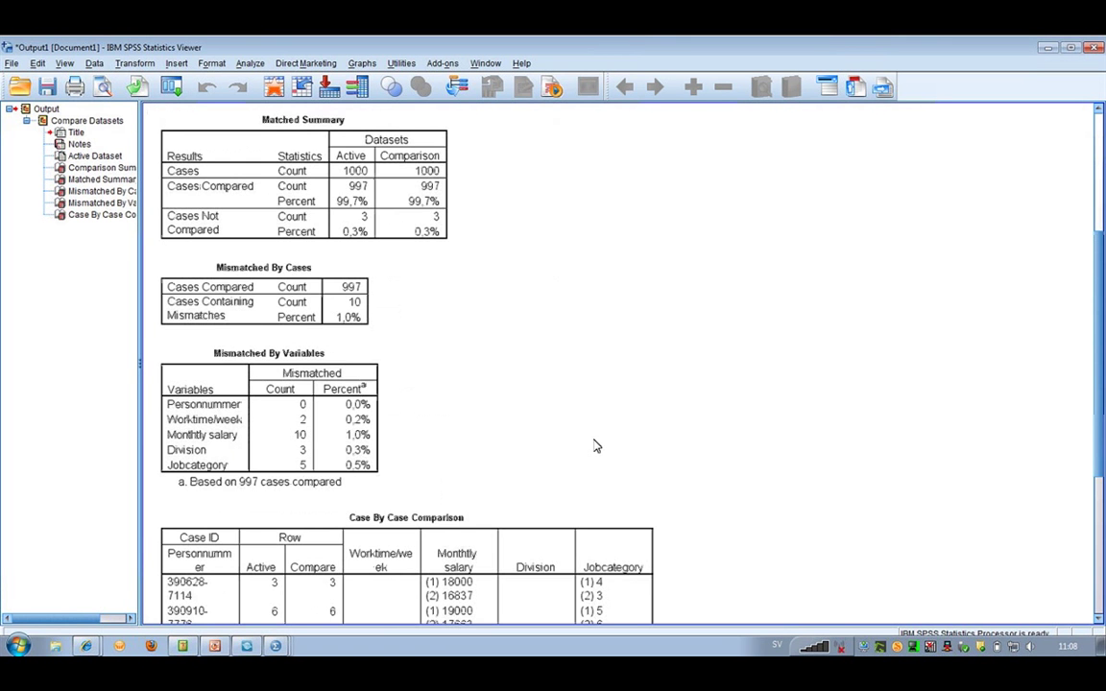
{"action": "scroll", "coordinate": [596, 446], "scroll_direction": "down", "scroll_amount": 3}
{"action": "scroll", "coordinate": [592, 443], "scroll_direction": "down", "scroll_amount": 2}
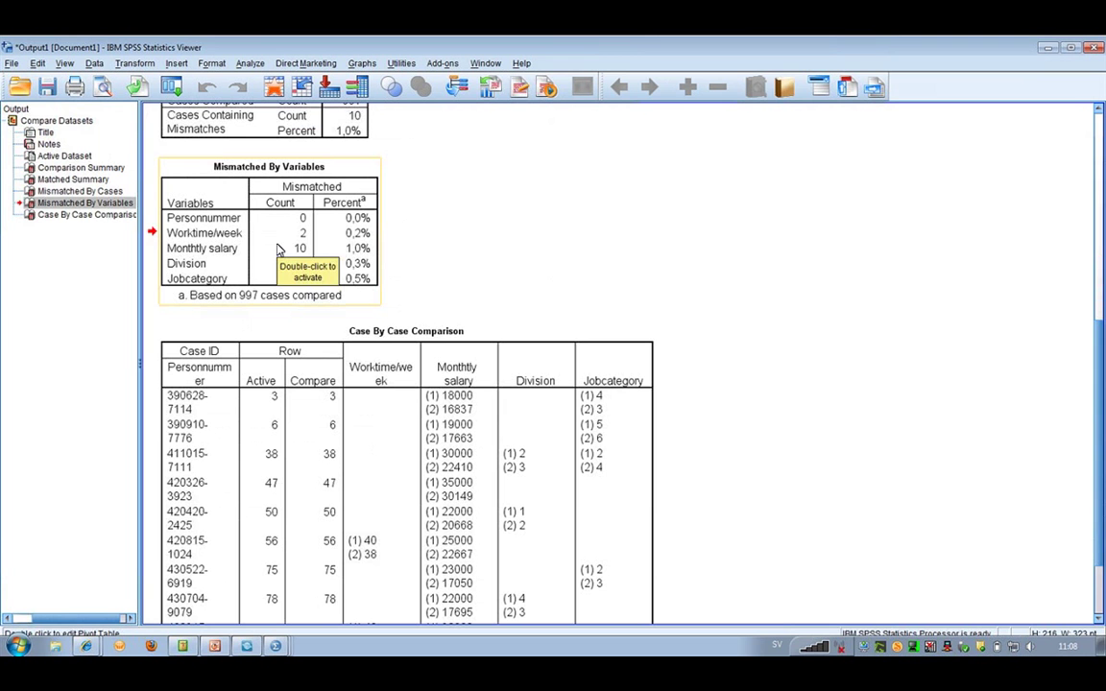
{"action": "left_click", "coordinate": [372, 276]}
{"action": "scroll", "coordinate": [470, 271], "scroll_direction": "down", "scroll_amount": 2}
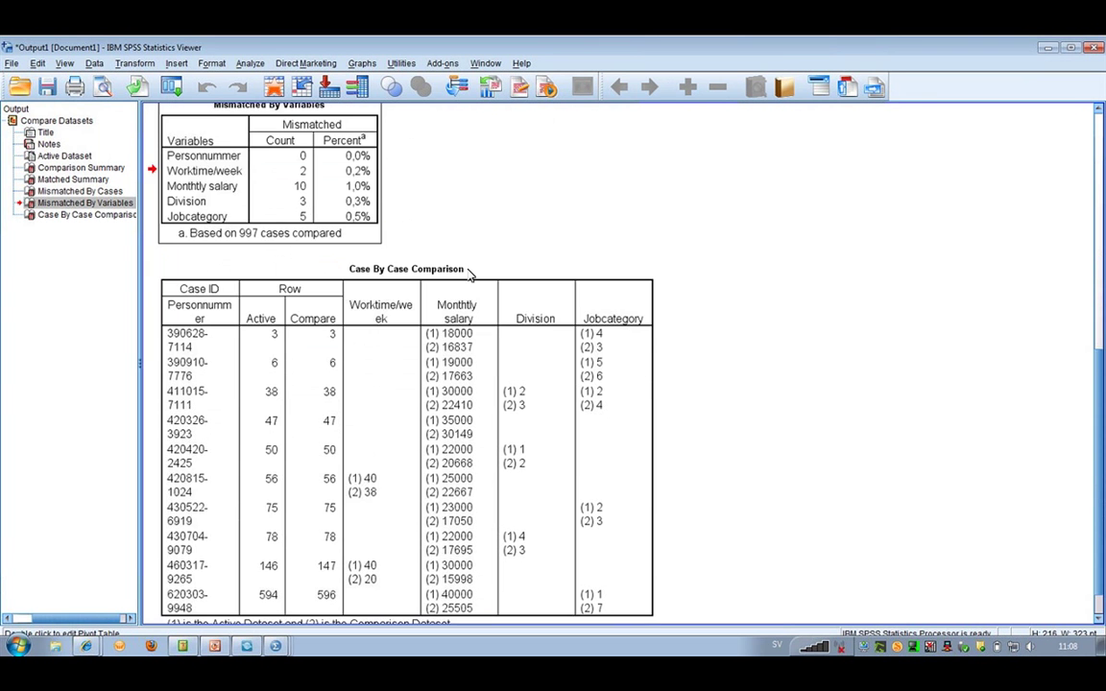
{"action": "left_click", "coordinate": [470, 272]}
{"action": "scroll", "coordinate": [469, 271], "scroll_direction": "down", "scroll_amount": 1}
Activate the Case By Case Comparison table and widen the Case ID column so IDs fit.
{"action": "double_click", "coordinate": [470, 271]}
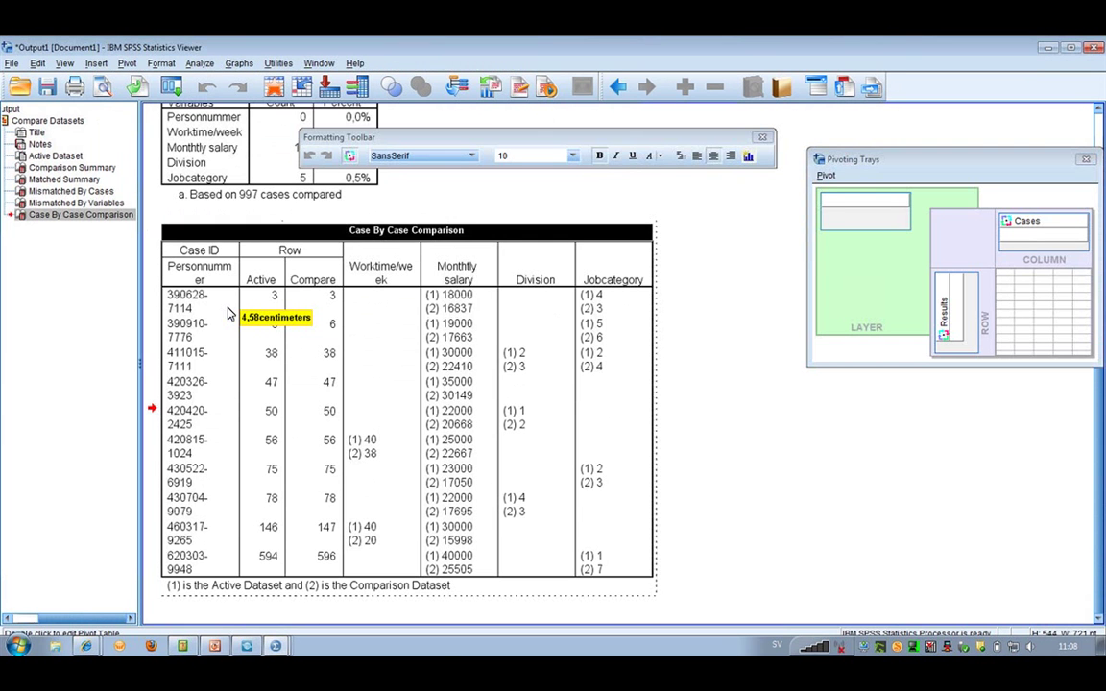
{"action": "left_click_drag", "start_coordinate": [229, 312], "coordinate": [291, 308]}
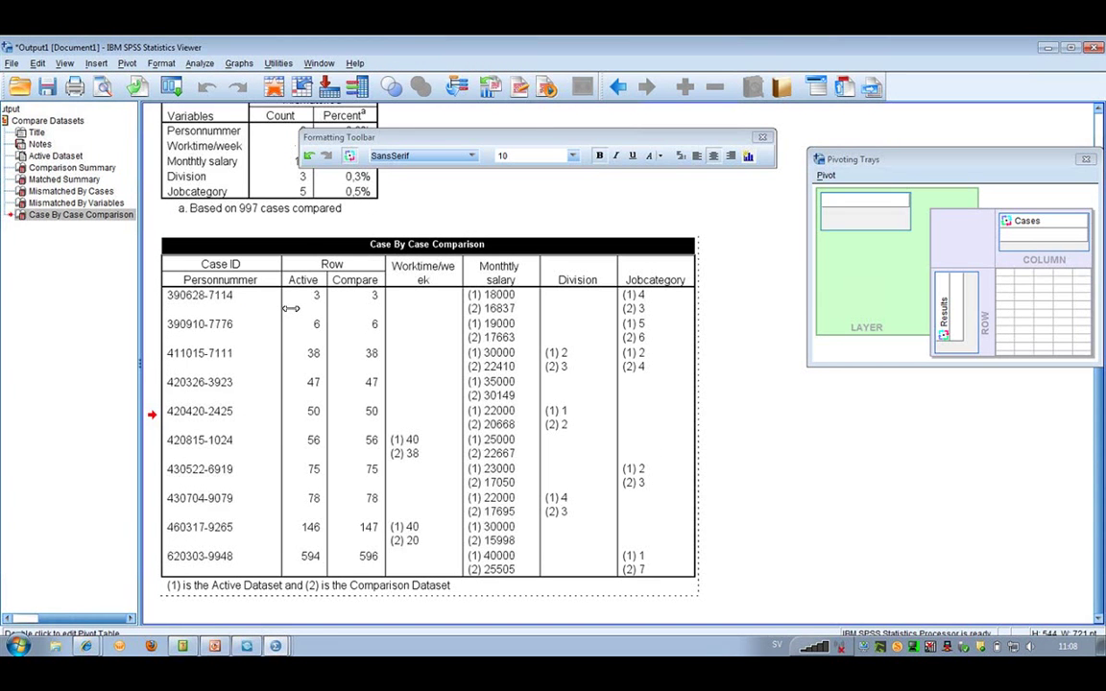
{"action": "left_click", "coordinate": [203, 307]}
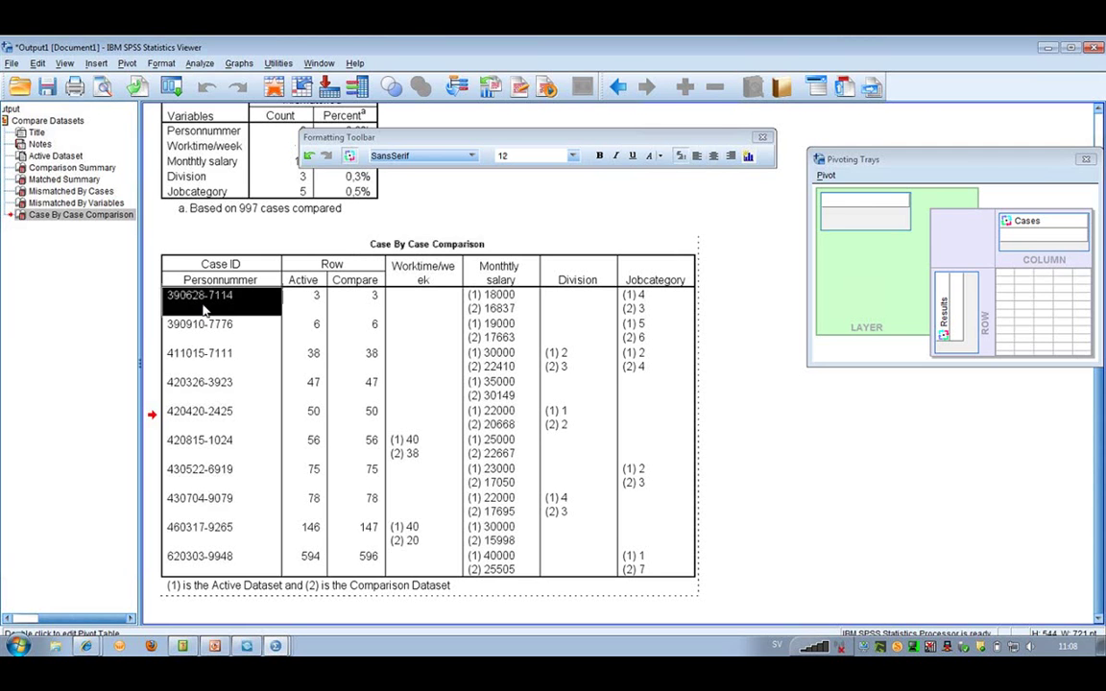
Inspect the mismatched salary, Jobcategory and worktime values, then leave pivot-table editing.
{"action": "left_click", "coordinate": [501, 309]}
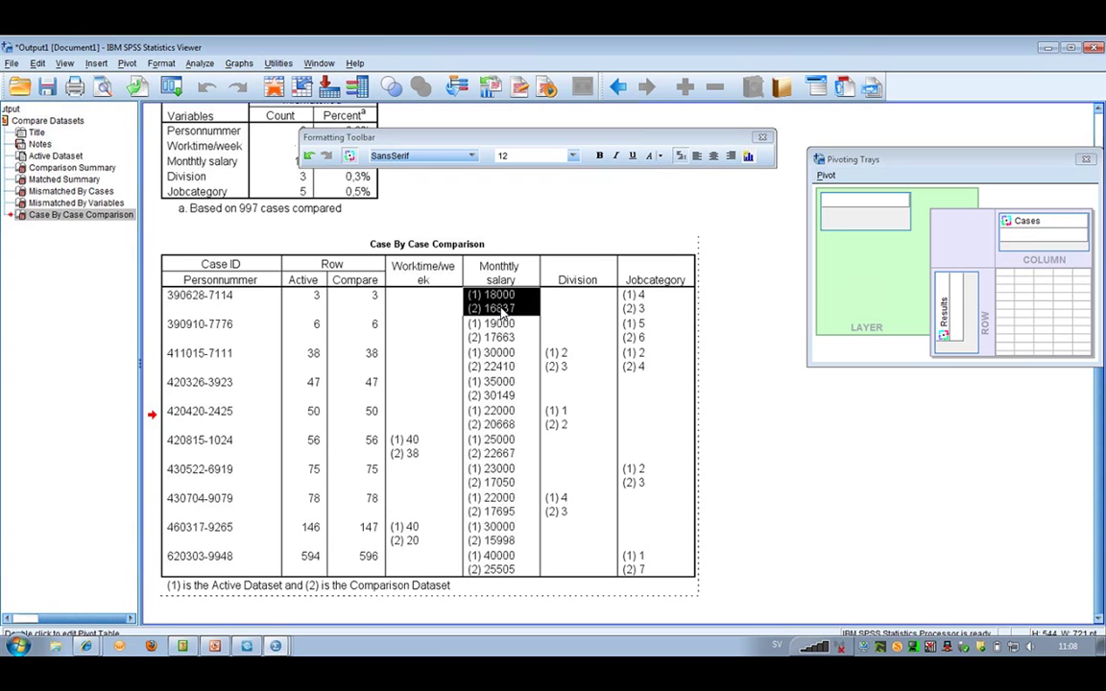
{"action": "left_click", "coordinate": [643, 302]}
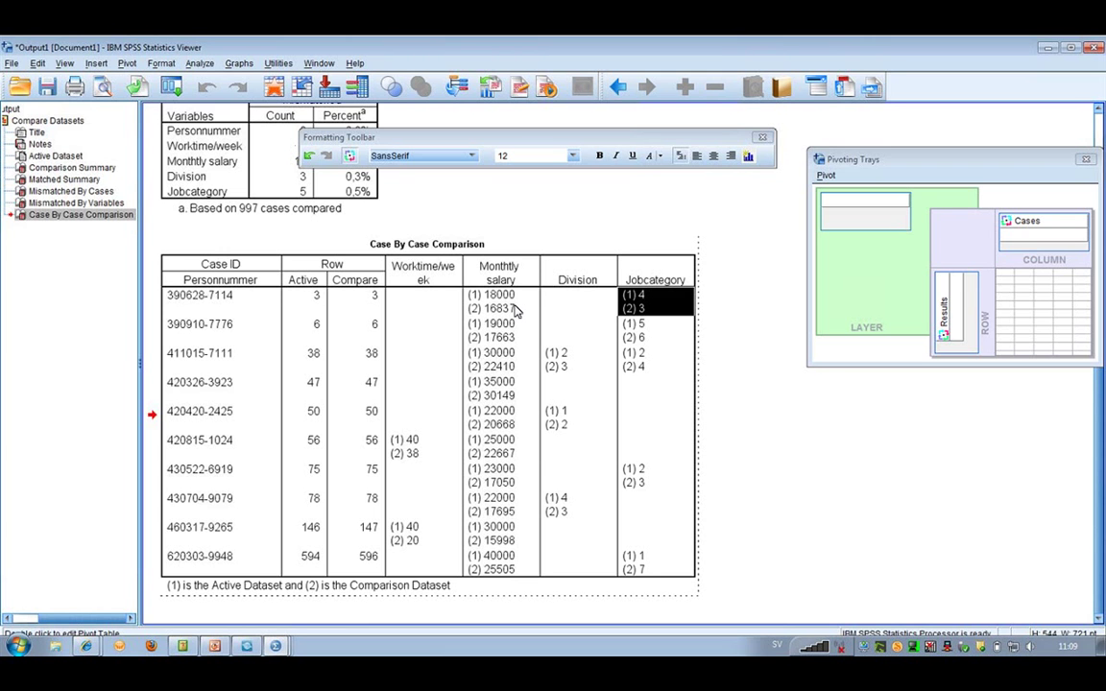
{"action": "left_click", "coordinate": [501, 448]}
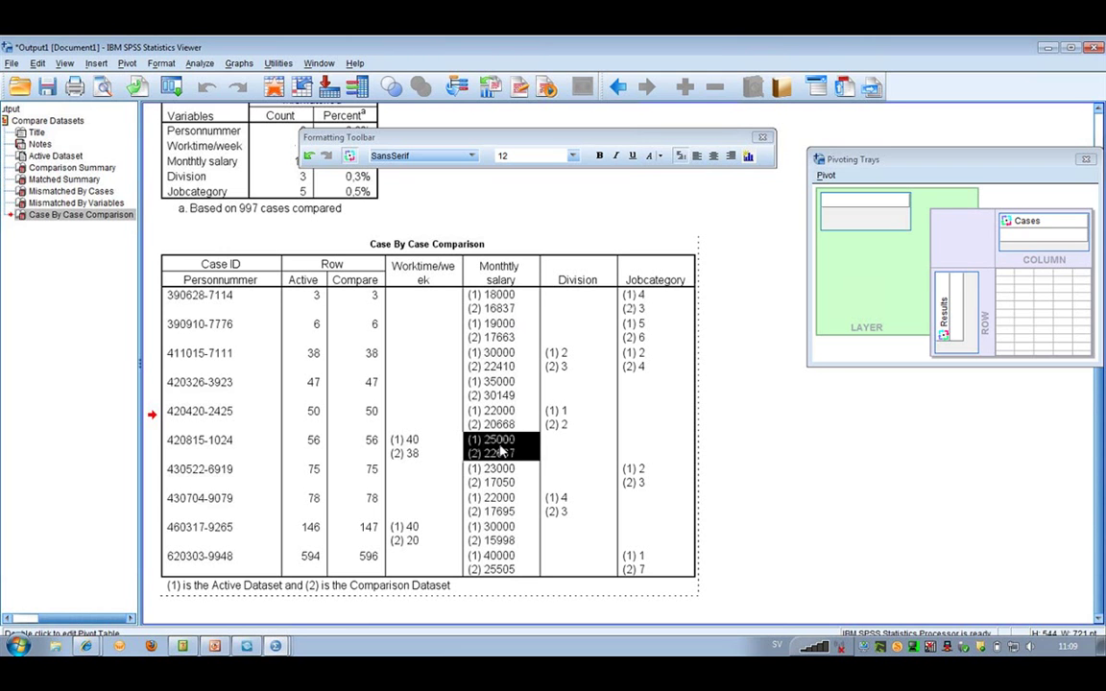
{"action": "left_click", "coordinate": [413, 459]}
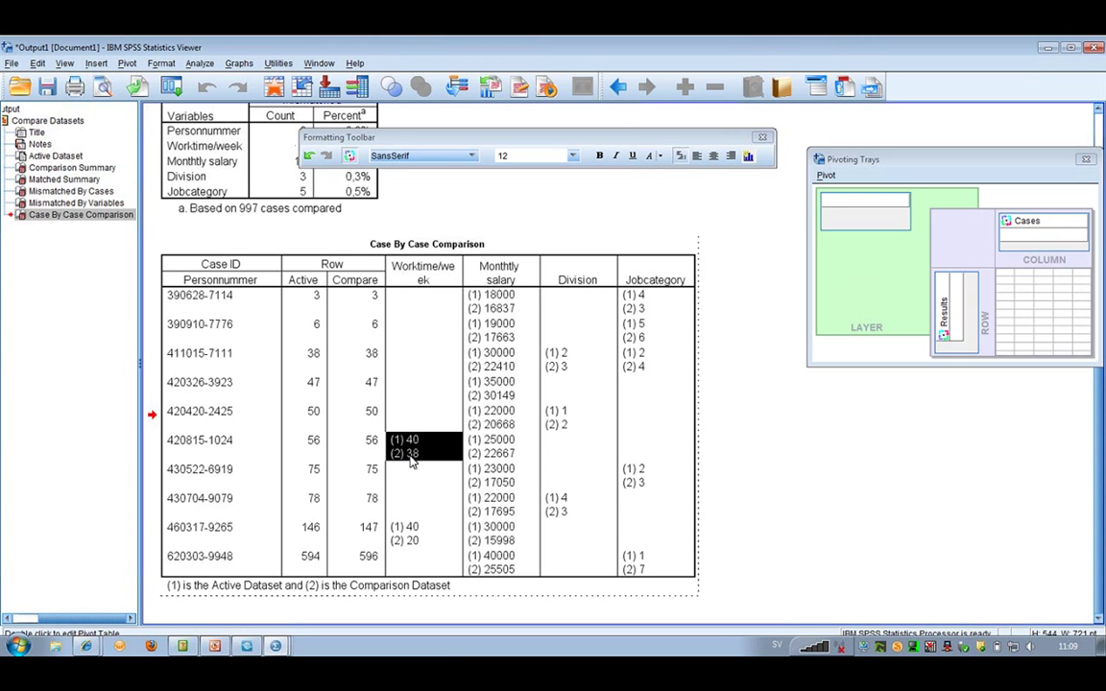
{"action": "left_click", "coordinate": [526, 462]}
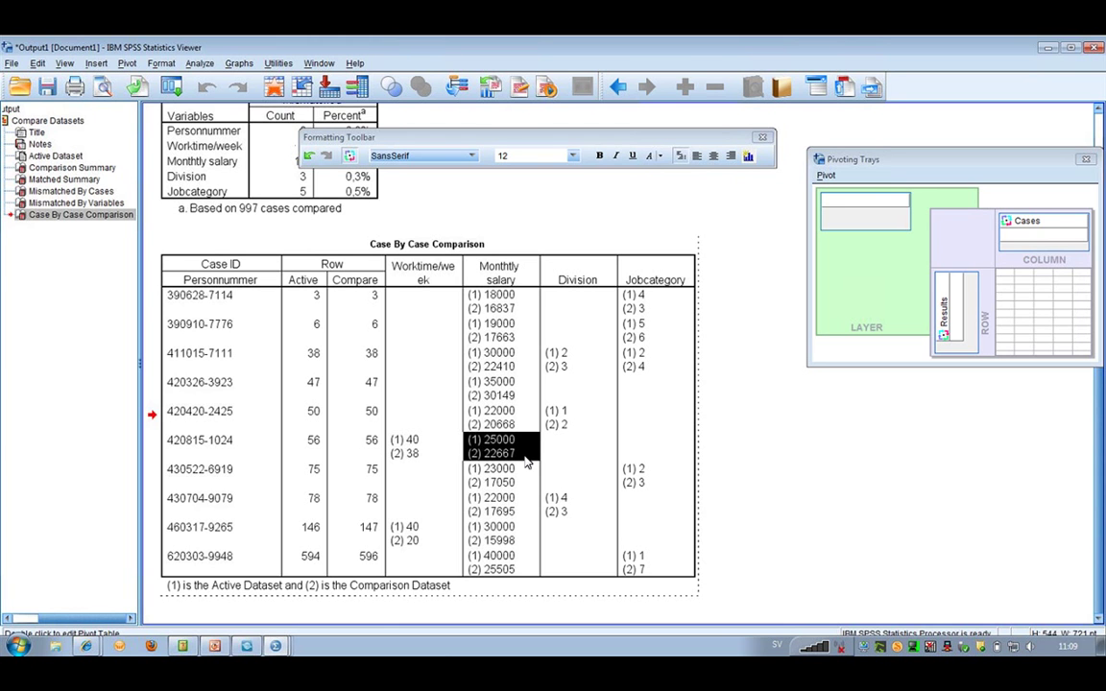
{"action": "left_click", "coordinate": [911, 526]}
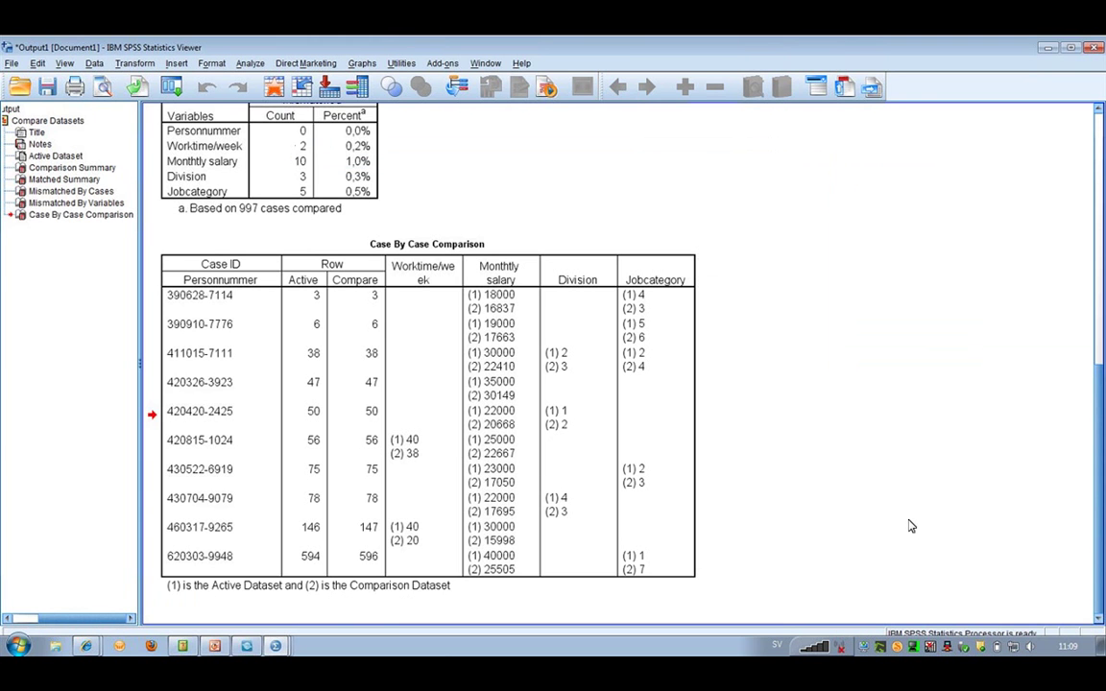
Deselect the comparison table and switch to the personal2 eng.sav data editor.
{"action": "left_click", "coordinate": [700, 418]}
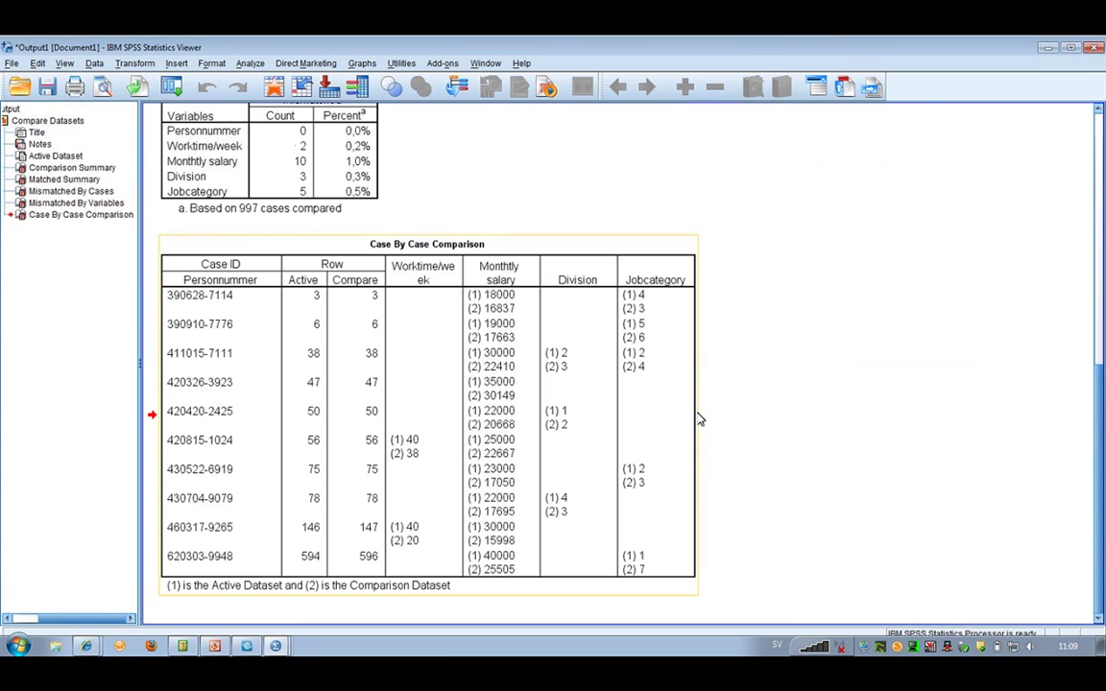
{"action": "left_click", "coordinate": [642, 333]}
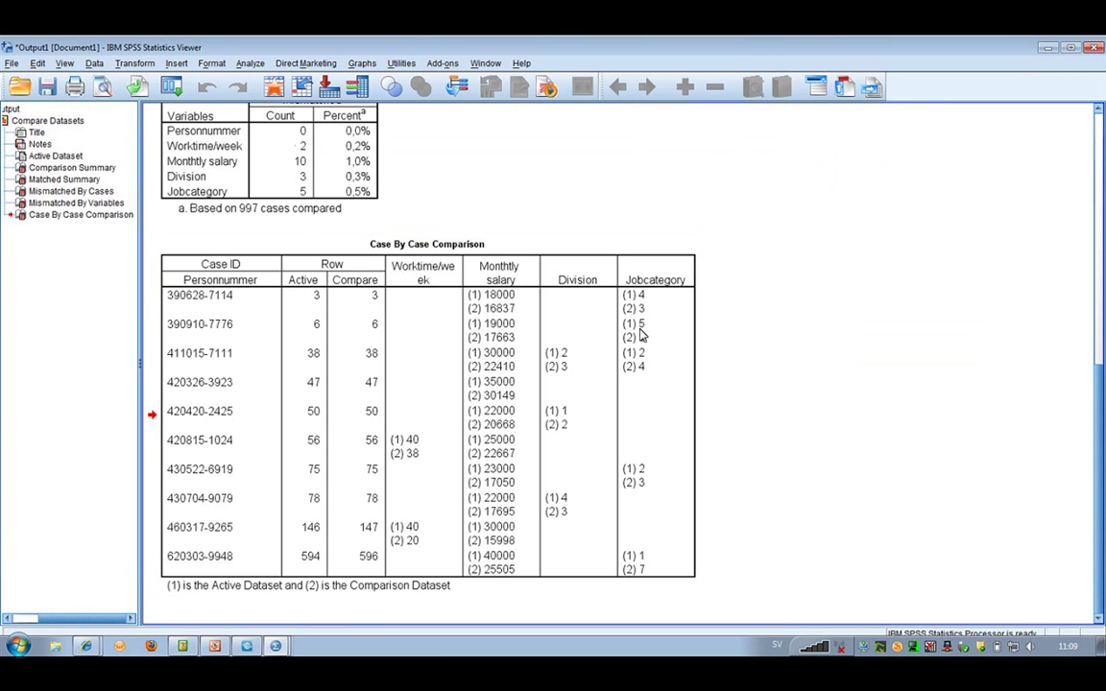
{"action": "left_click", "coordinate": [485, 64]}
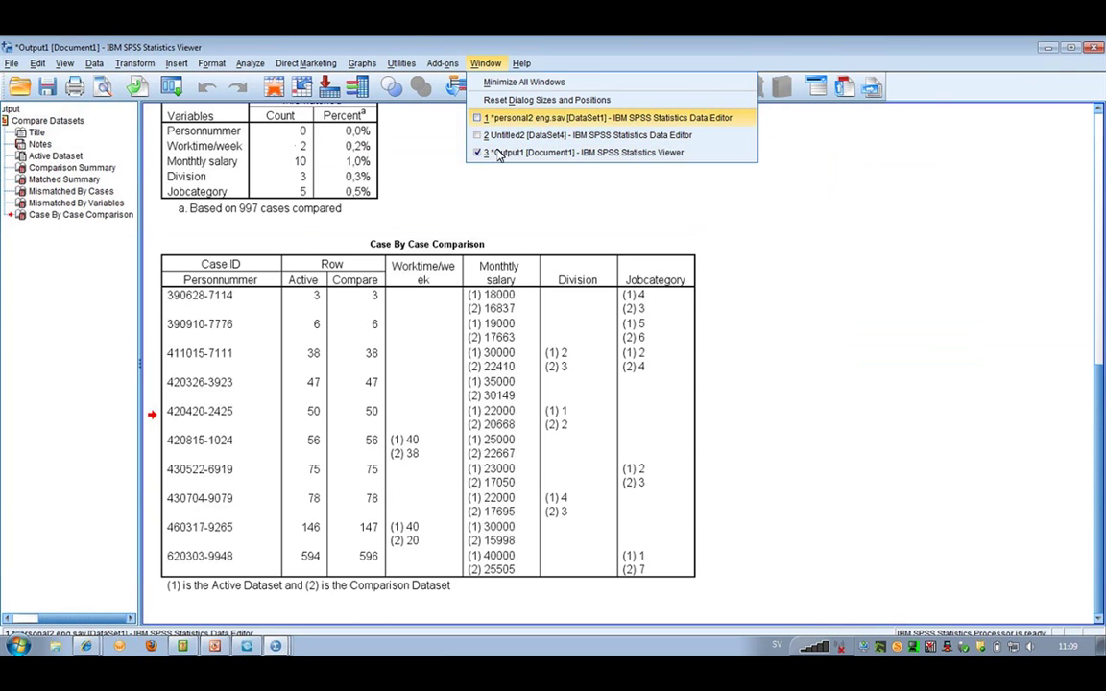
{"action": "left_click", "coordinate": [509, 117]}
Review the Values and Jobcategory definitions in Variable View, then return to Data View.
{"action": "left_click", "coordinate": [105, 577]}
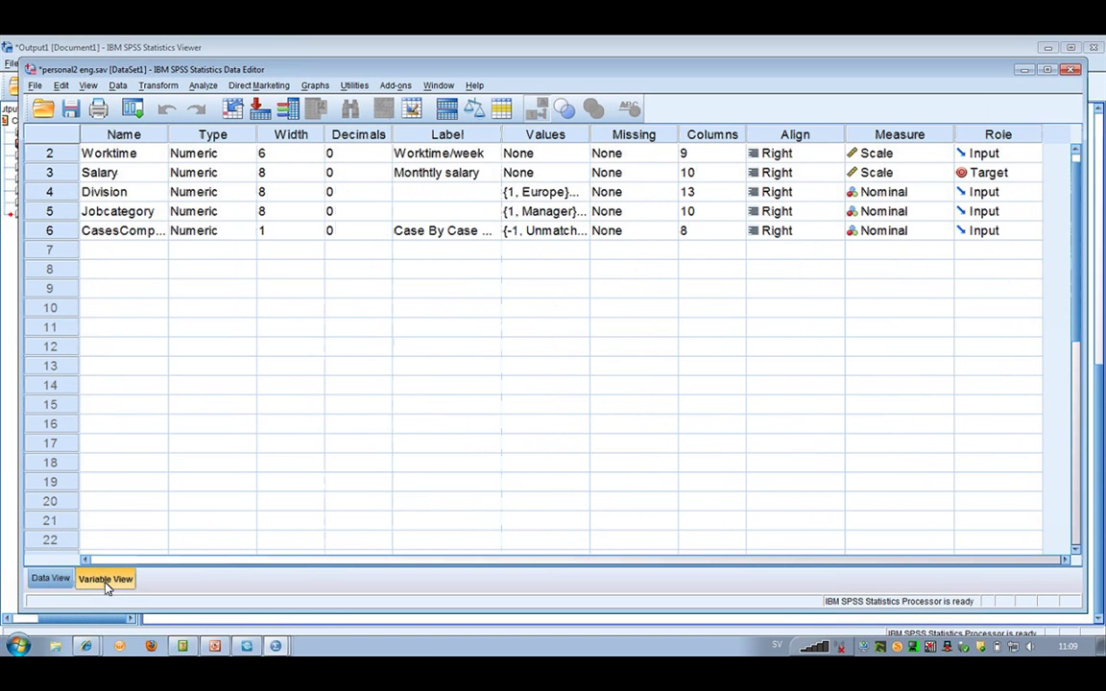
{"action": "left_click", "coordinate": [544, 134]}
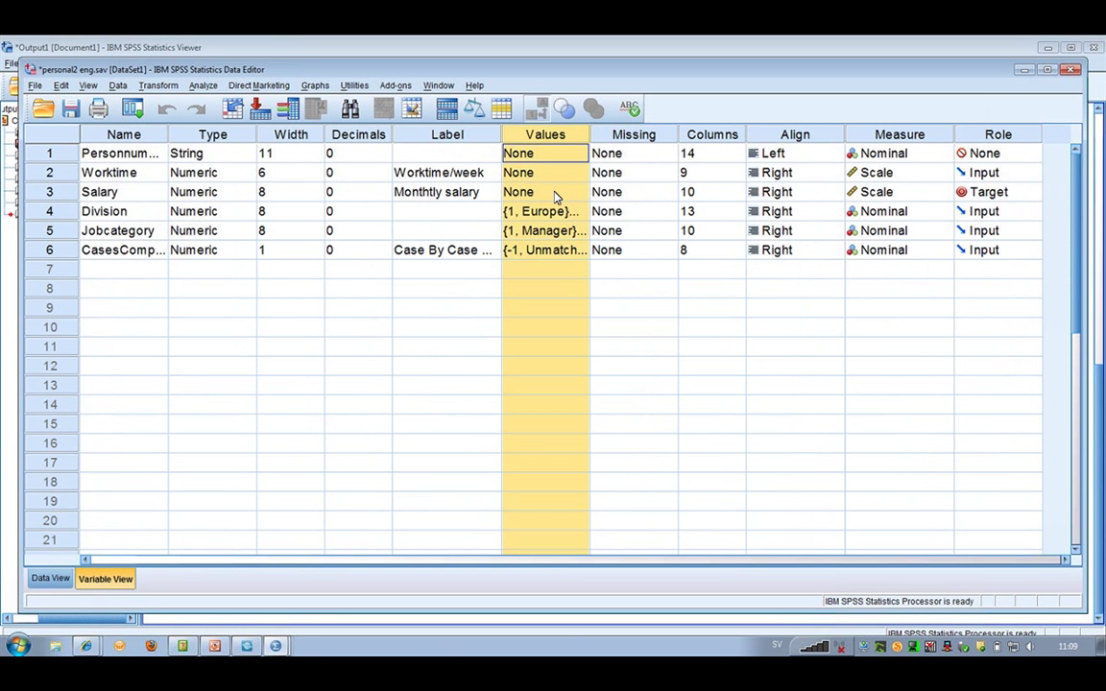
{"action": "left_click", "coordinate": [142, 233]}
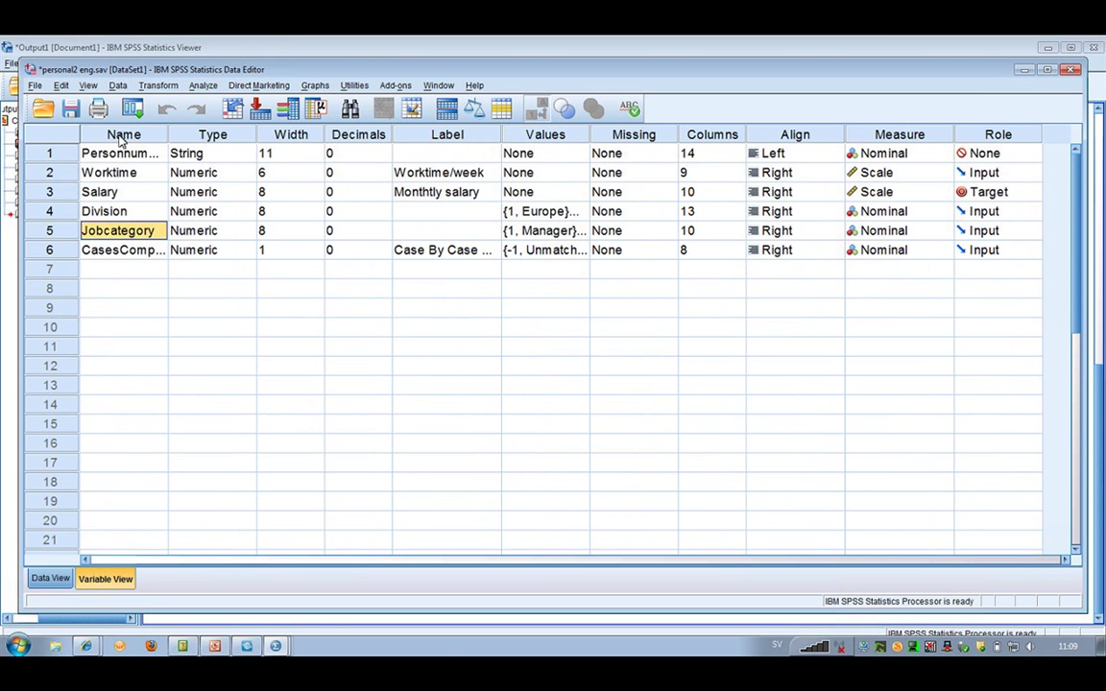
{"action": "left_click", "coordinate": [54, 580]}
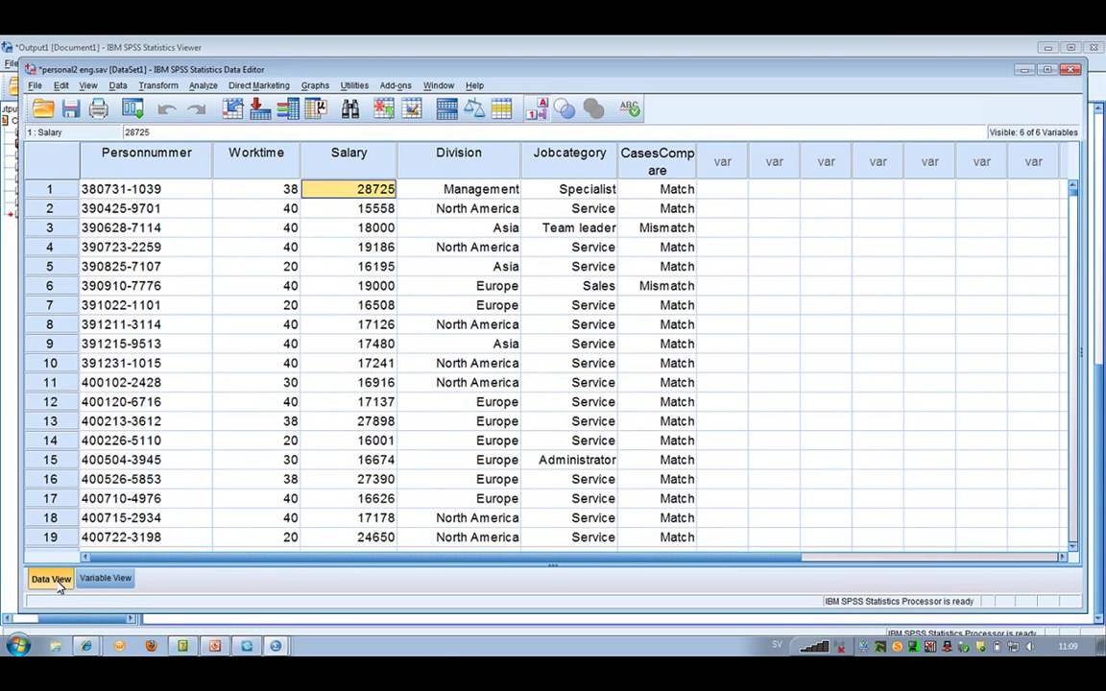
{"action": "left_click", "coordinate": [157, 85]}
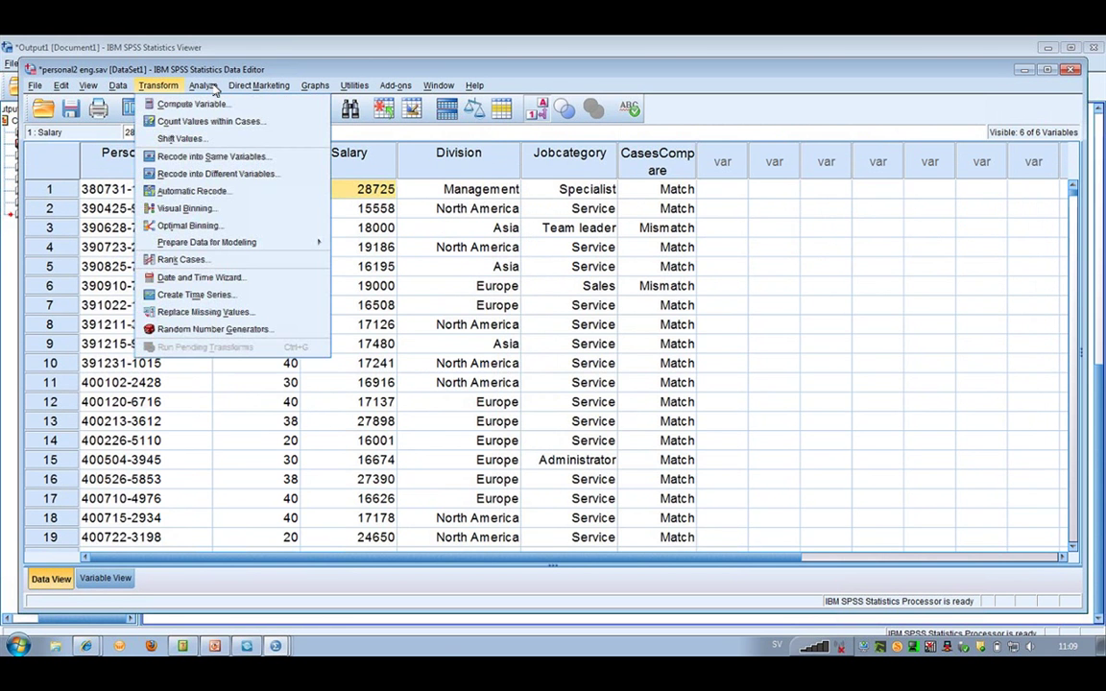
Start a new Compare Datasets against the external file personal3 redefined Eng.sav.
{"action": "mouse_move", "coordinate": [119, 86]}
{"action": "left_click", "coordinate": [161, 258]}
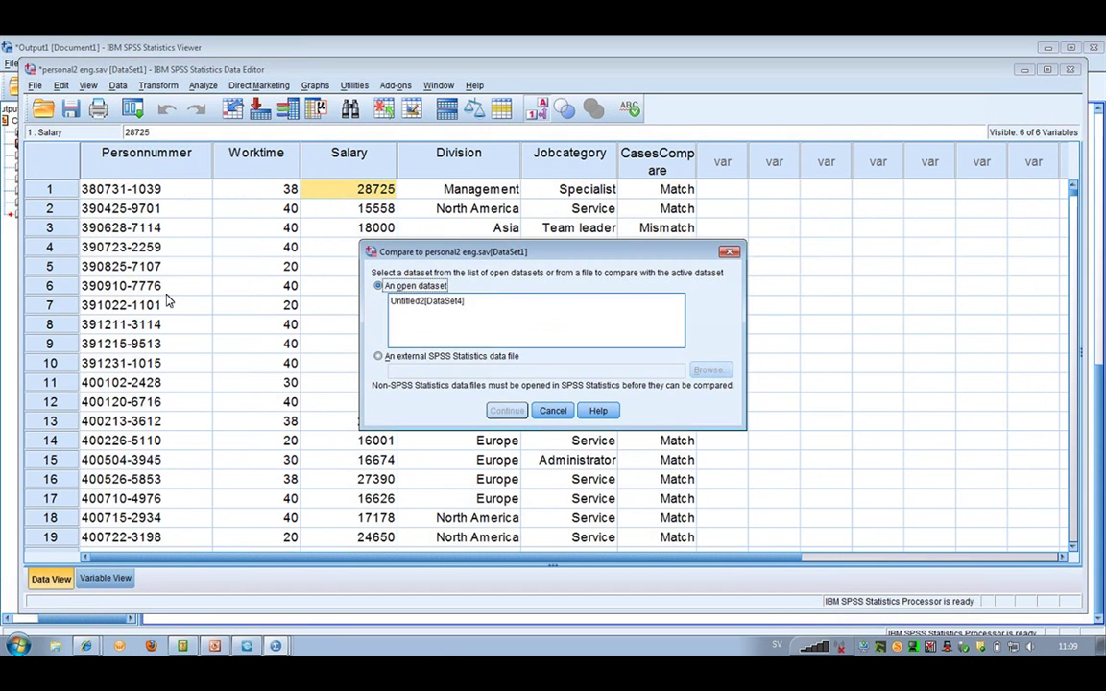
{"action": "key", "text": "Down"}
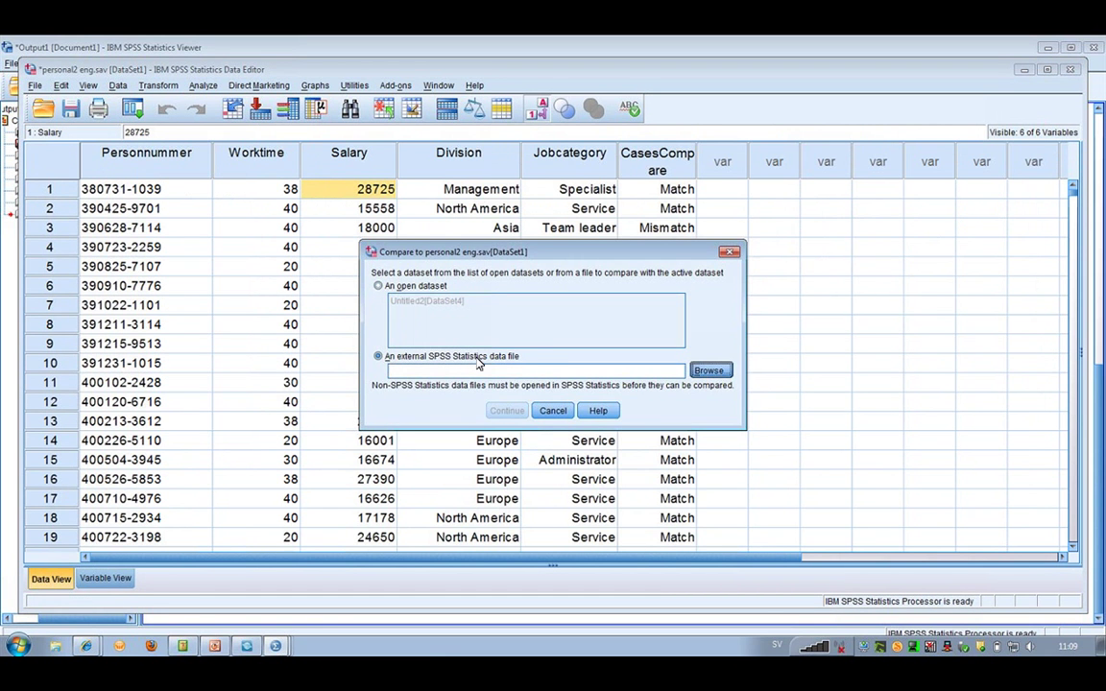
{"action": "left_click", "coordinate": [710, 371]}
{"action": "left_click", "coordinate": [413, 391]}
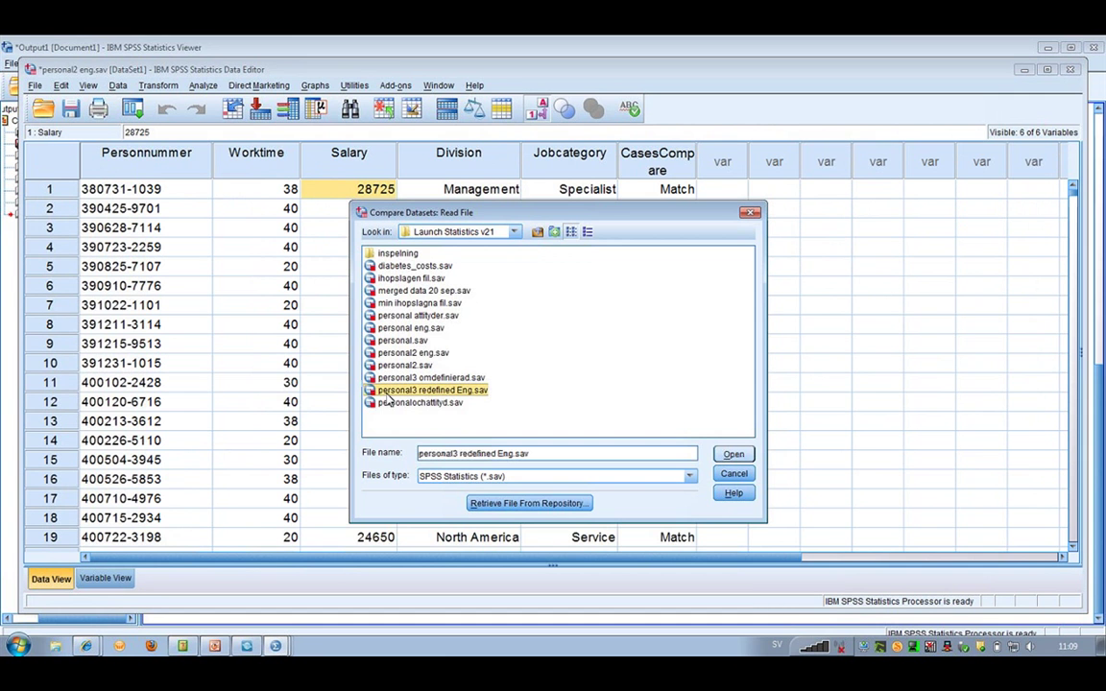
{"action": "left_click", "coordinate": [731, 457]}
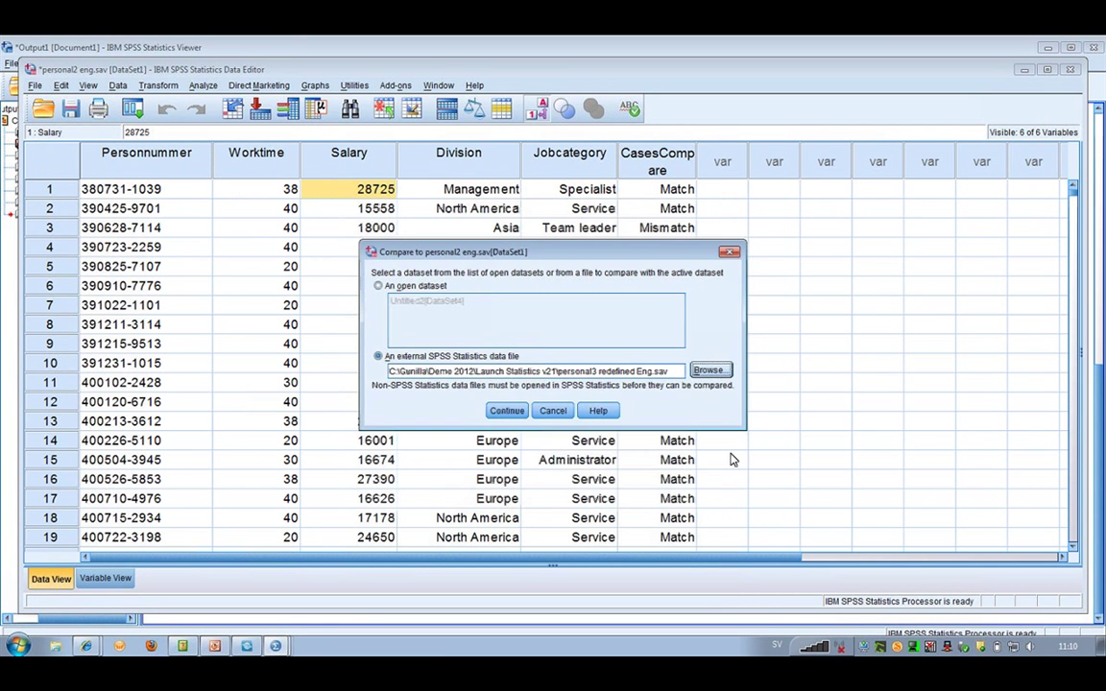
{"action": "left_click", "coordinate": [507, 410]}
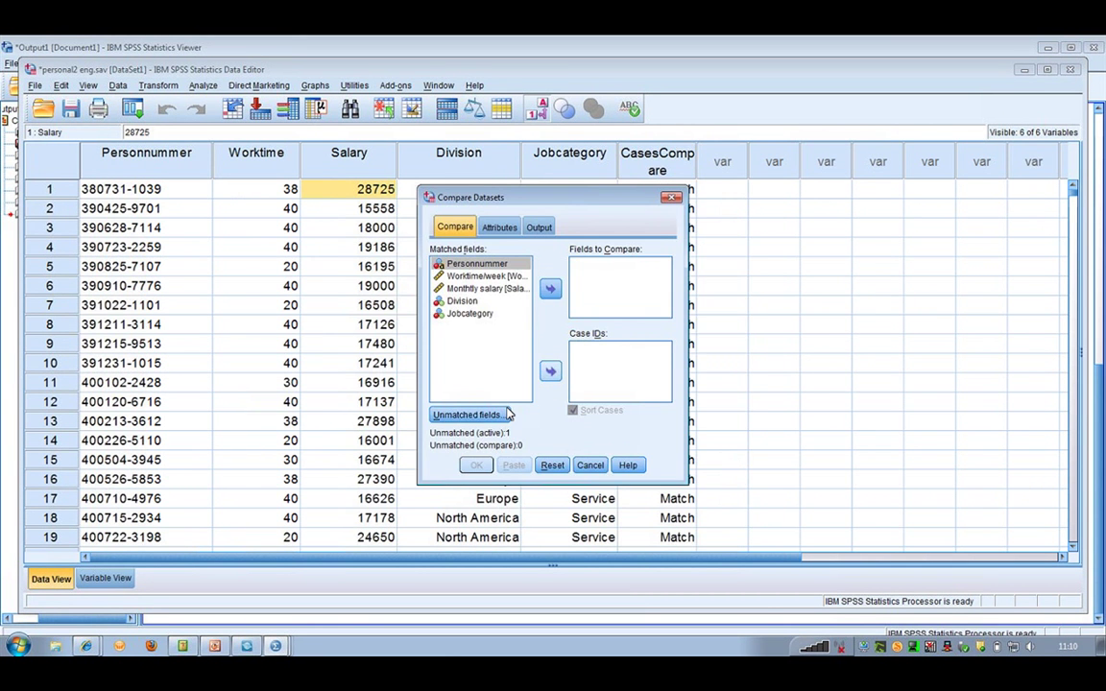
Use Personnummer as Case ID and compare Worktime/week through Jobcategory, four fields.
{"action": "left_click", "coordinate": [550, 371]}
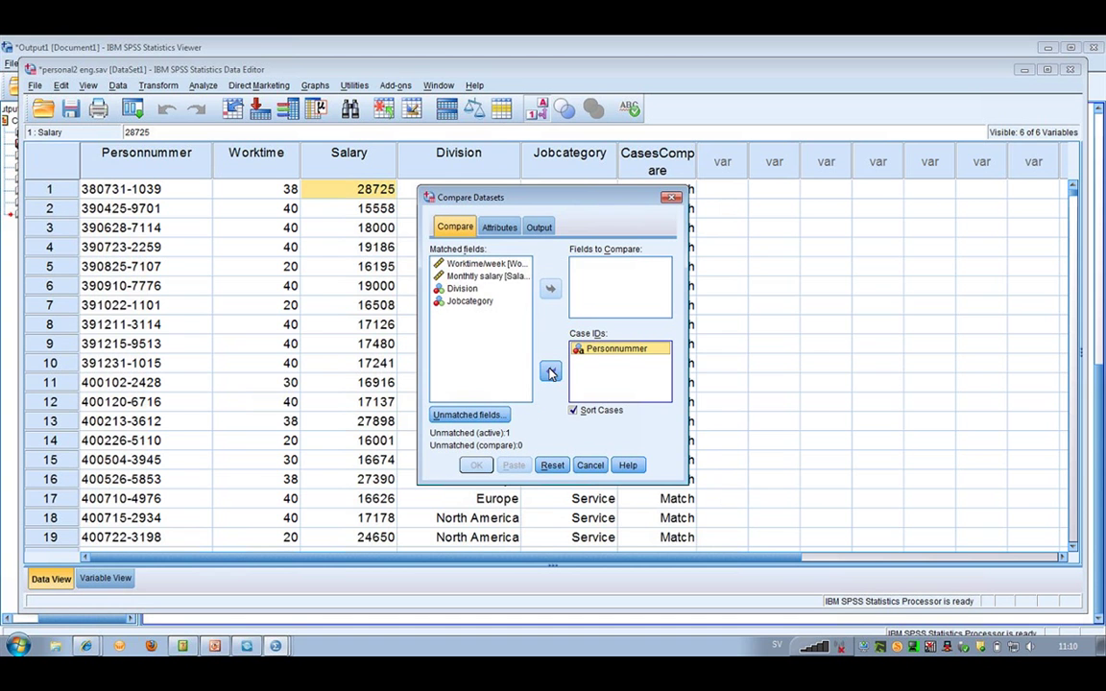
{"action": "left_click", "coordinate": [466, 266]}
{"action": "left_click", "coordinate": [458, 304], "text": "shift"}
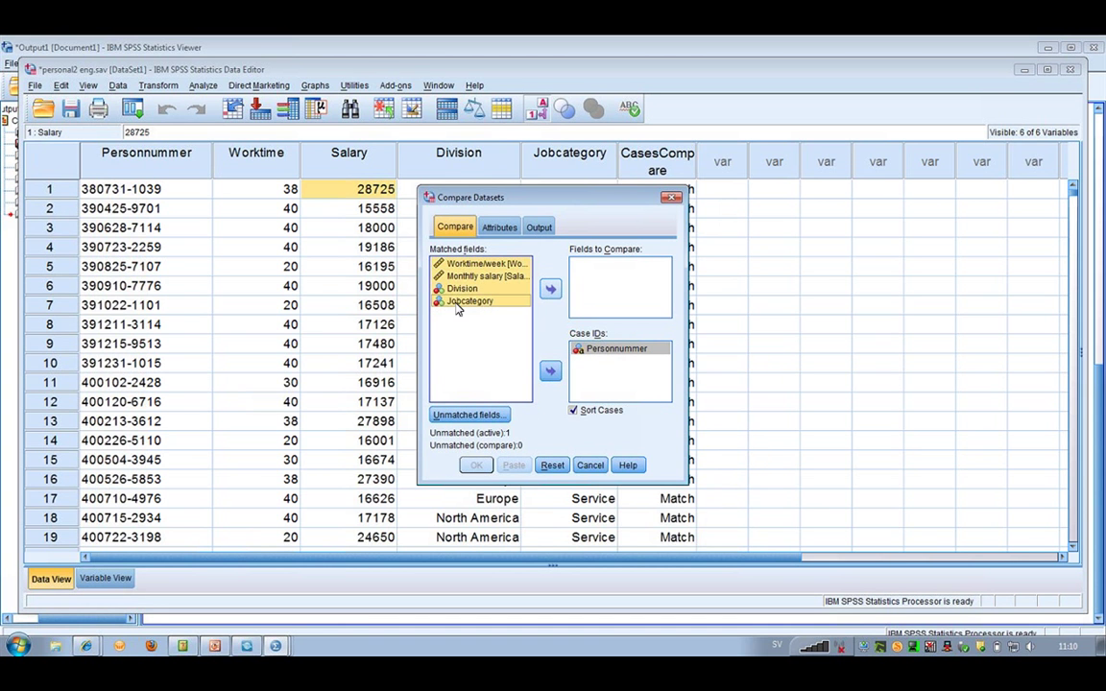
{"action": "left_click", "coordinate": [550, 289]}
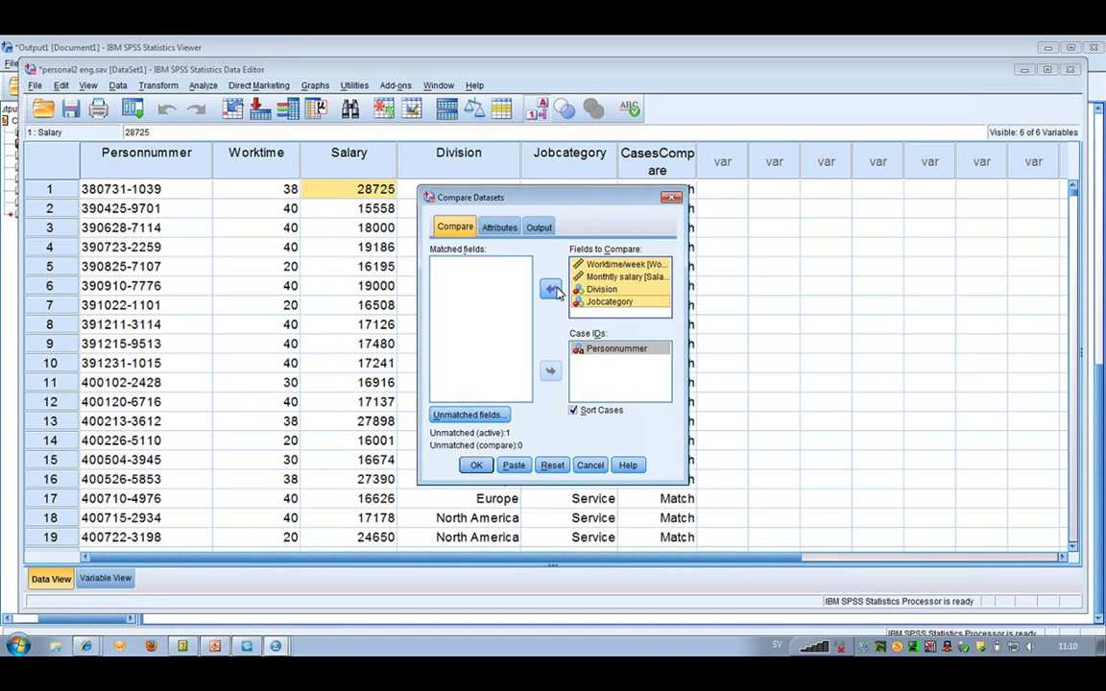
Include data dictionary Label comparison, run it, and accept an indexed name for the new variable.
{"action": "left_click", "coordinate": [500, 228]}
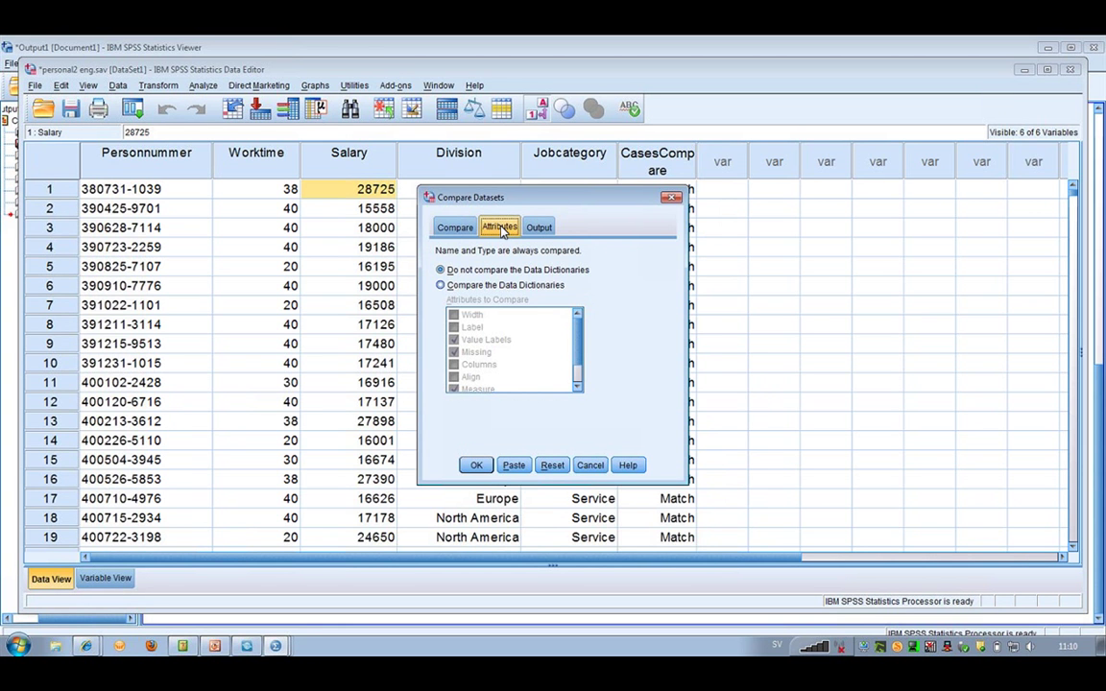
{"action": "left_click", "coordinate": [441, 285]}
{"action": "left_click", "coordinate": [454, 328]}
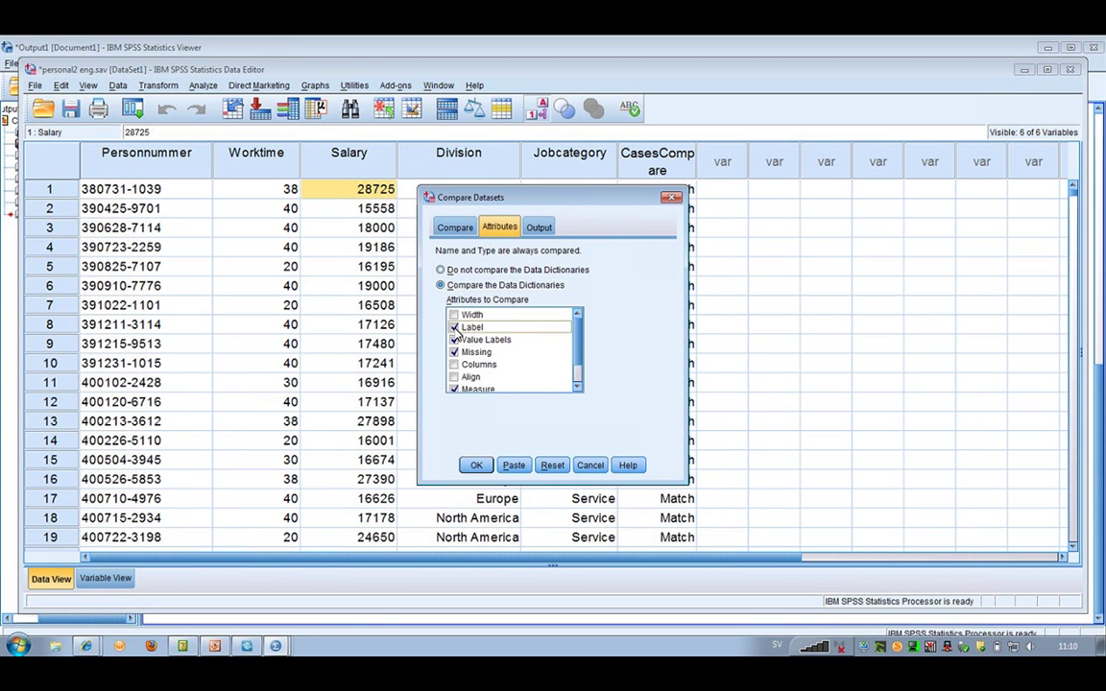
{"action": "scroll", "coordinate": [543, 332], "scroll_direction": "down", "scroll_amount": 1}
{"action": "scroll", "coordinate": [581, 355], "scroll_direction": "up", "scroll_amount": 1}
{"action": "left_click", "coordinate": [476, 466]}
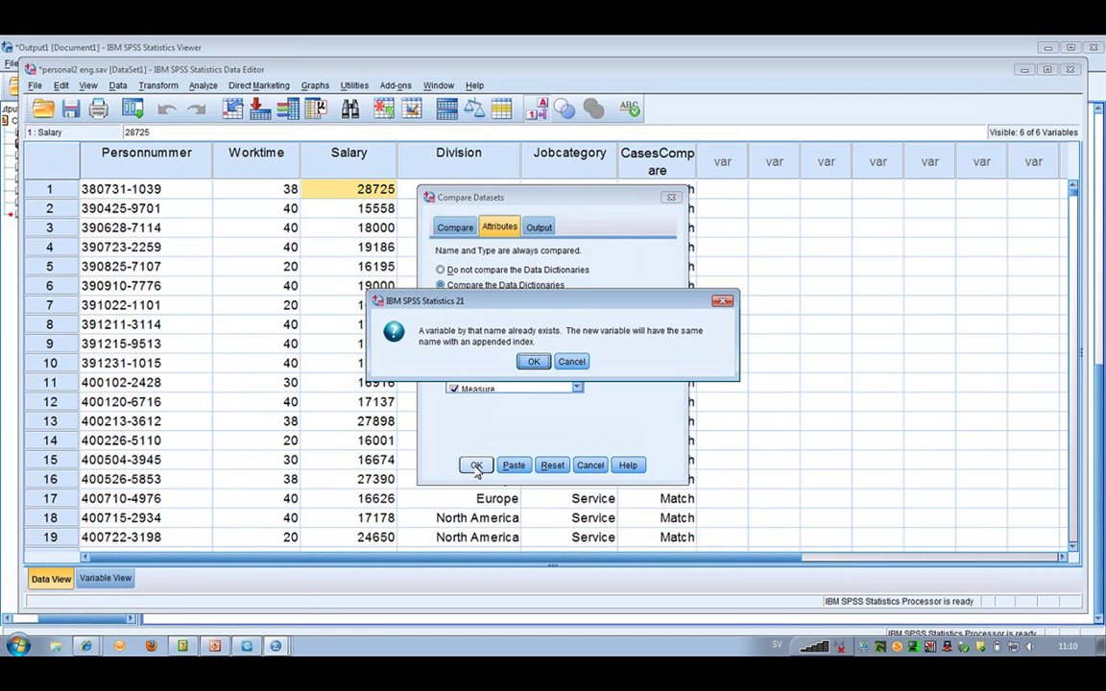
{"action": "left_click", "coordinate": [534, 360]}
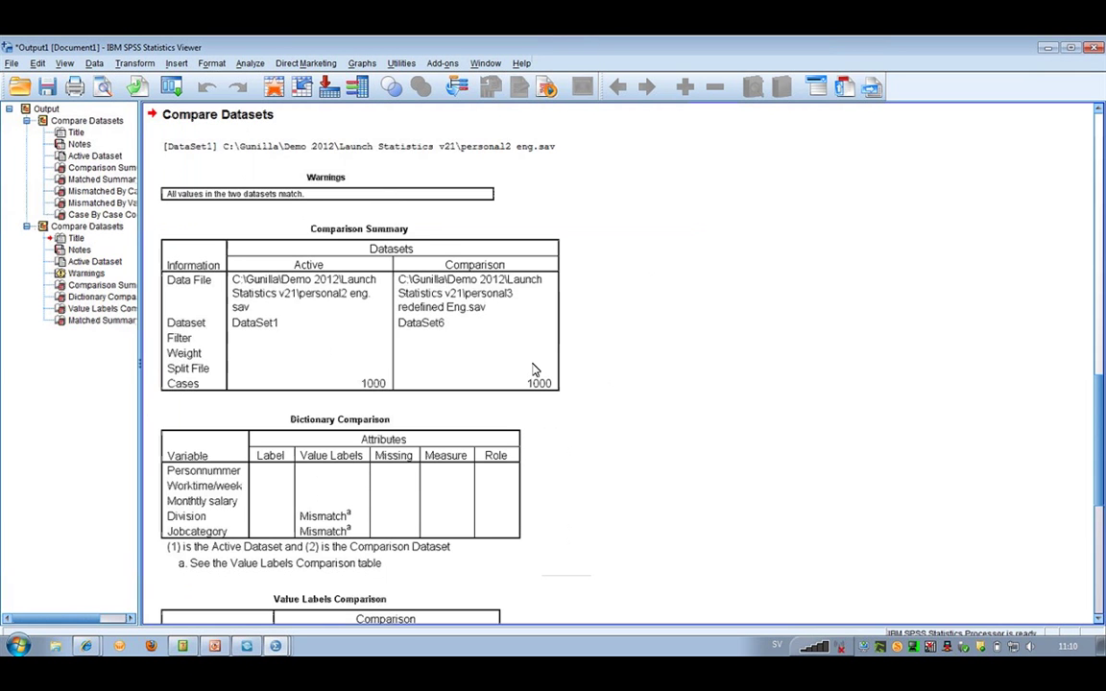
Activate the Value Labels Comparison table showing the 'Asia region' and 'Trainee' label mismatches.
{"action": "scroll", "coordinate": [457, 479], "scroll_direction": "down", "scroll_amount": 3}
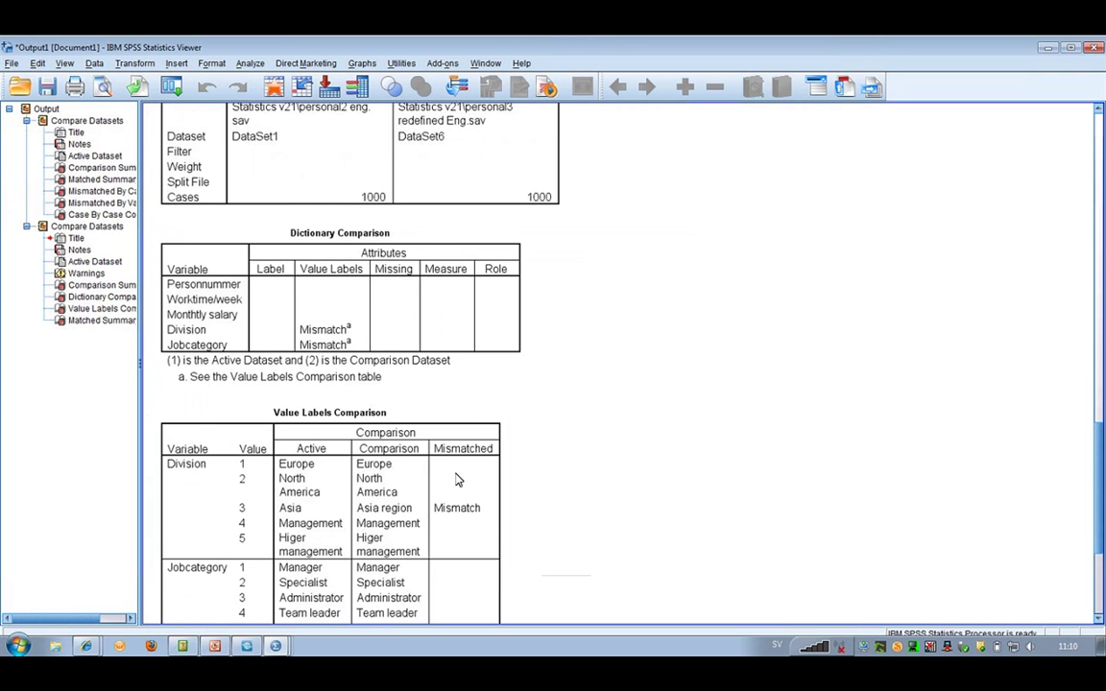
{"action": "scroll", "coordinate": [457, 479], "scroll_direction": "down", "scroll_amount": 4}
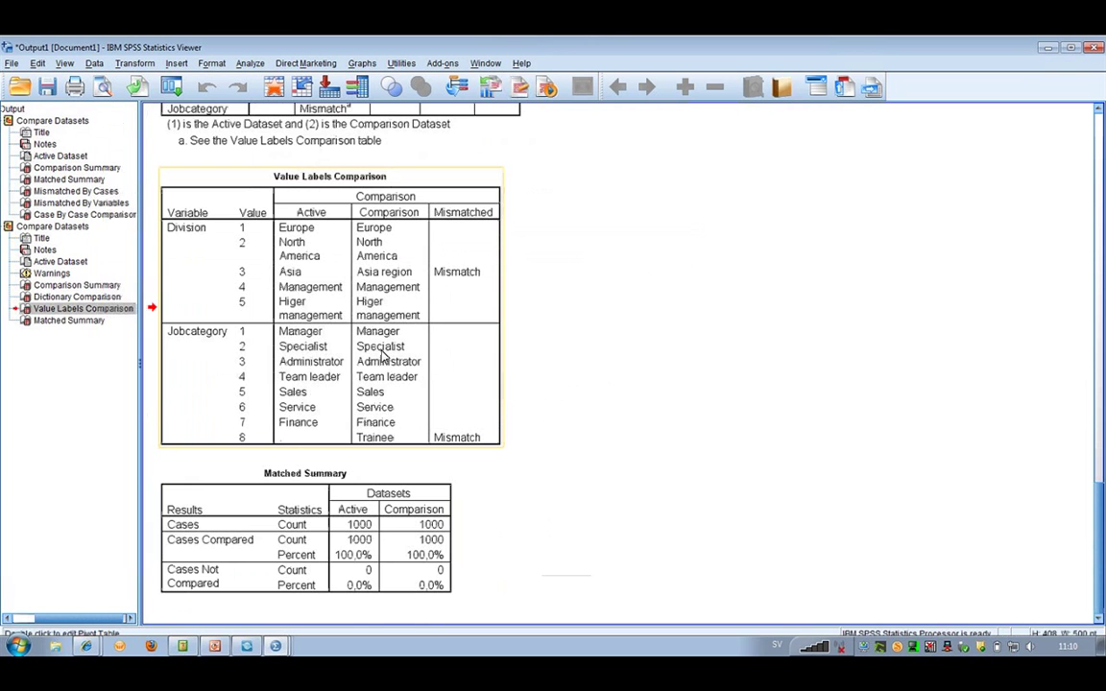
{"action": "left_click", "coordinate": [299, 279]}
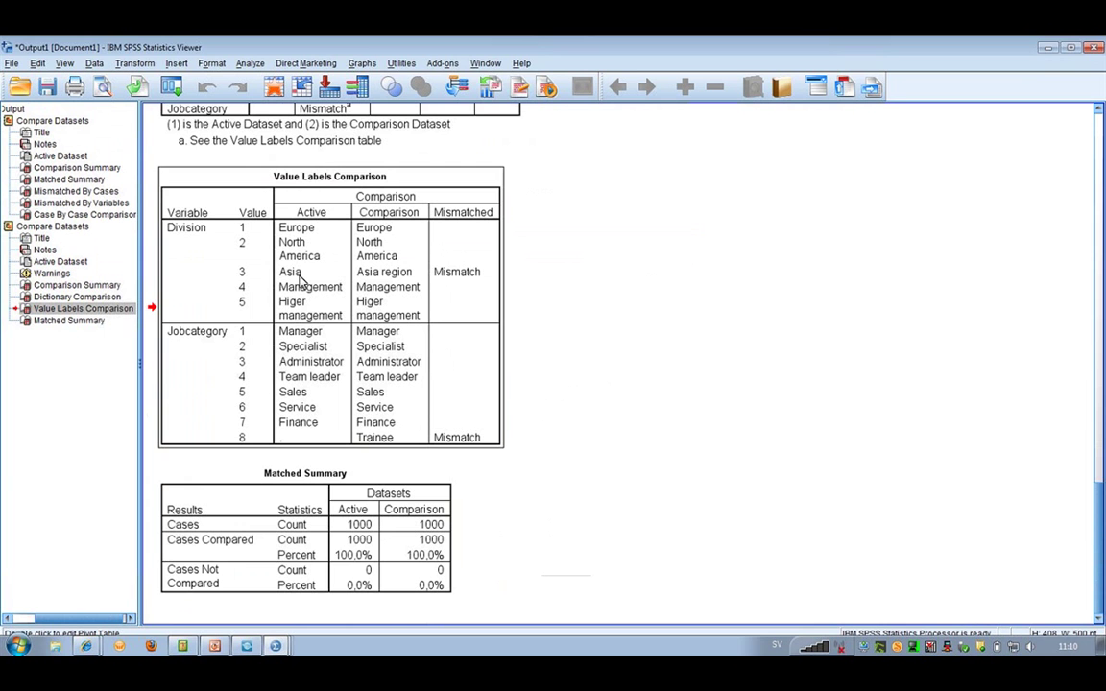
{"action": "double_click", "coordinate": [307, 285]}
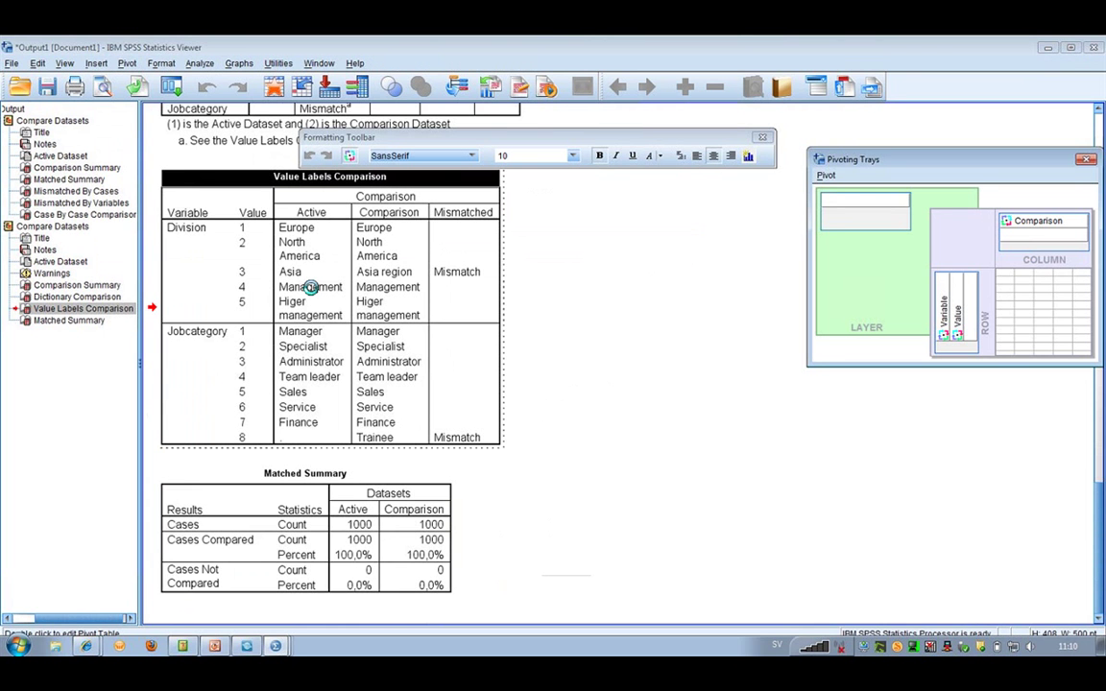
Review the Division value 3 mismatch: Active label Asia versus Asia region.
{"action": "left_click", "coordinate": [300, 274]}
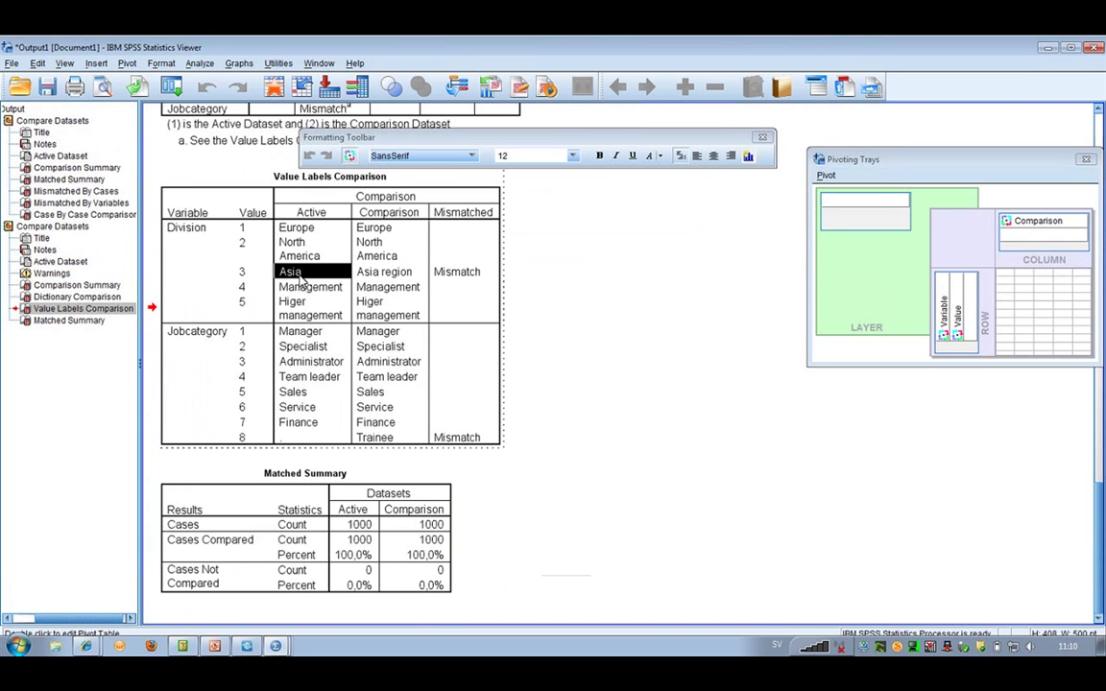
{"action": "left_click", "coordinate": [380, 275]}
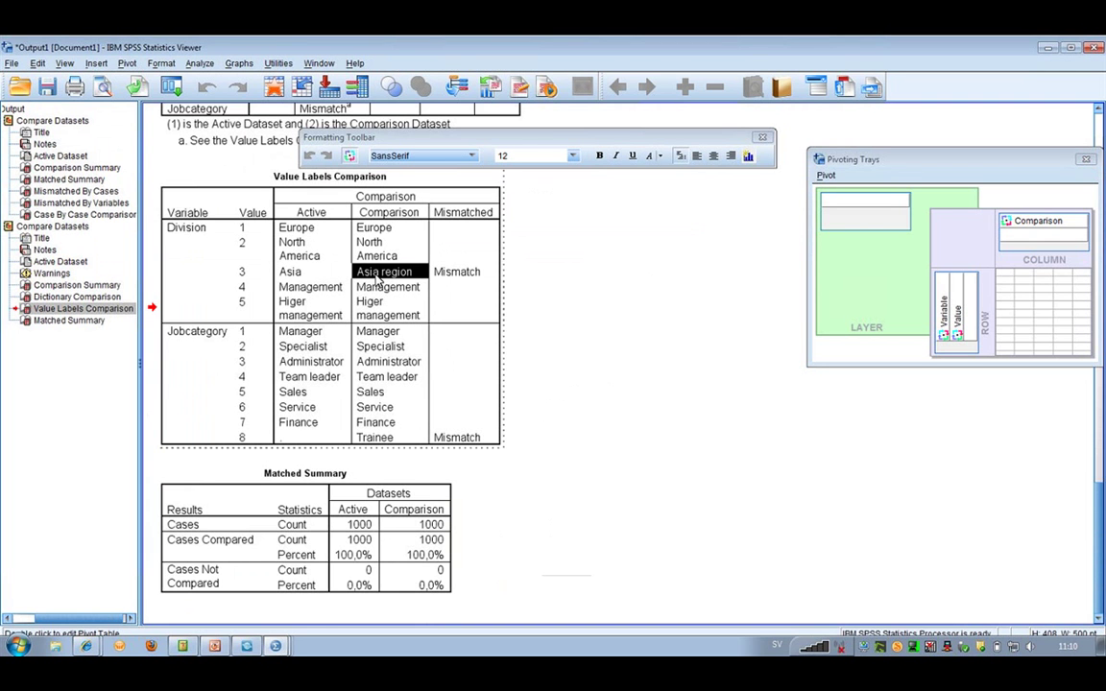
{"action": "left_click", "coordinate": [471, 276]}
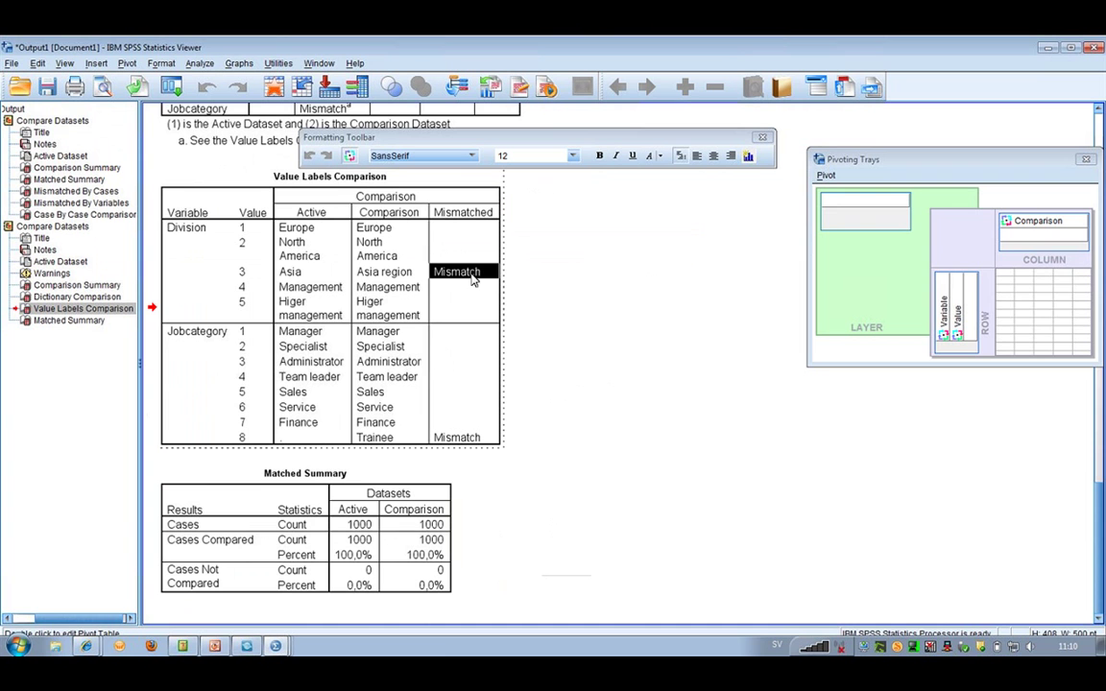
Review the Jobcategory value 8 mismatch, with Trainee missing from Active labels, then stop editing.
{"action": "left_click", "coordinate": [318, 366]}
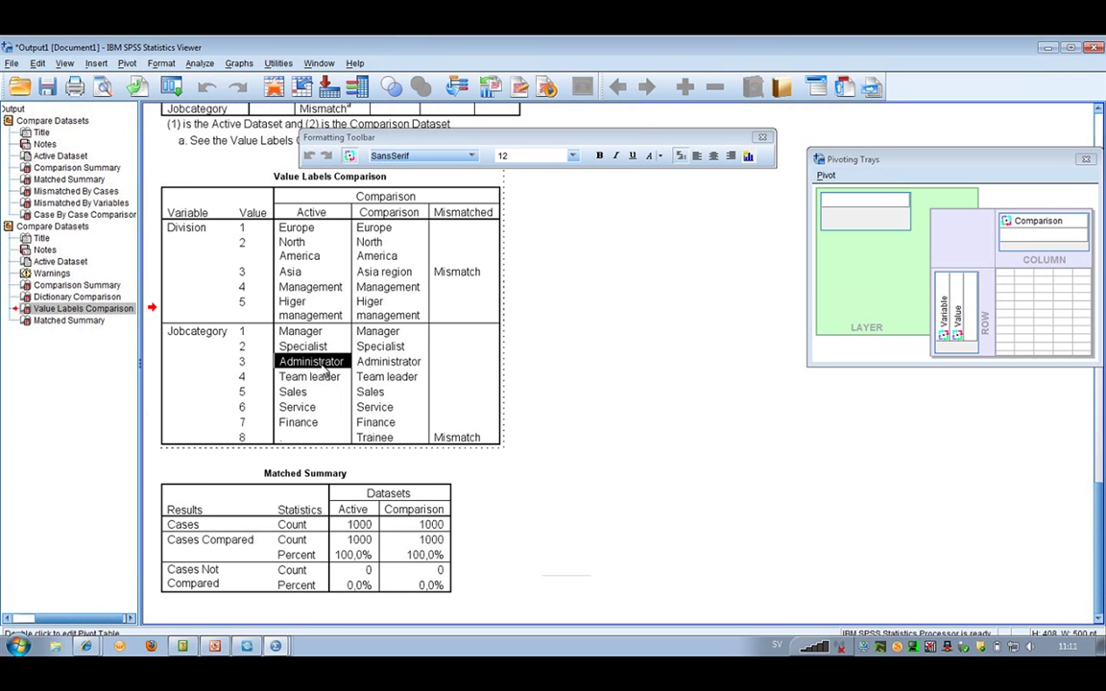
{"action": "key", "text": "Down"}
{"action": "key", "text": "Down"}
{"action": "key", "text": "Down"}
{"action": "key", "text": "Down"}
{"action": "key", "text": "Down"}
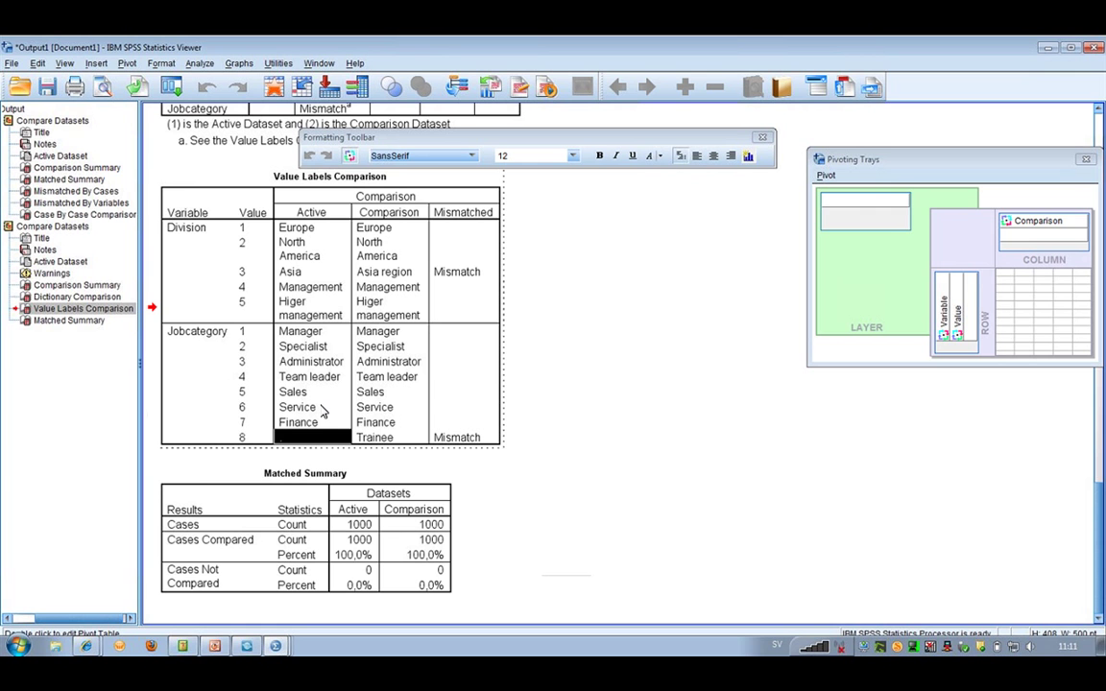
{"action": "left_click", "coordinate": [382, 439]}
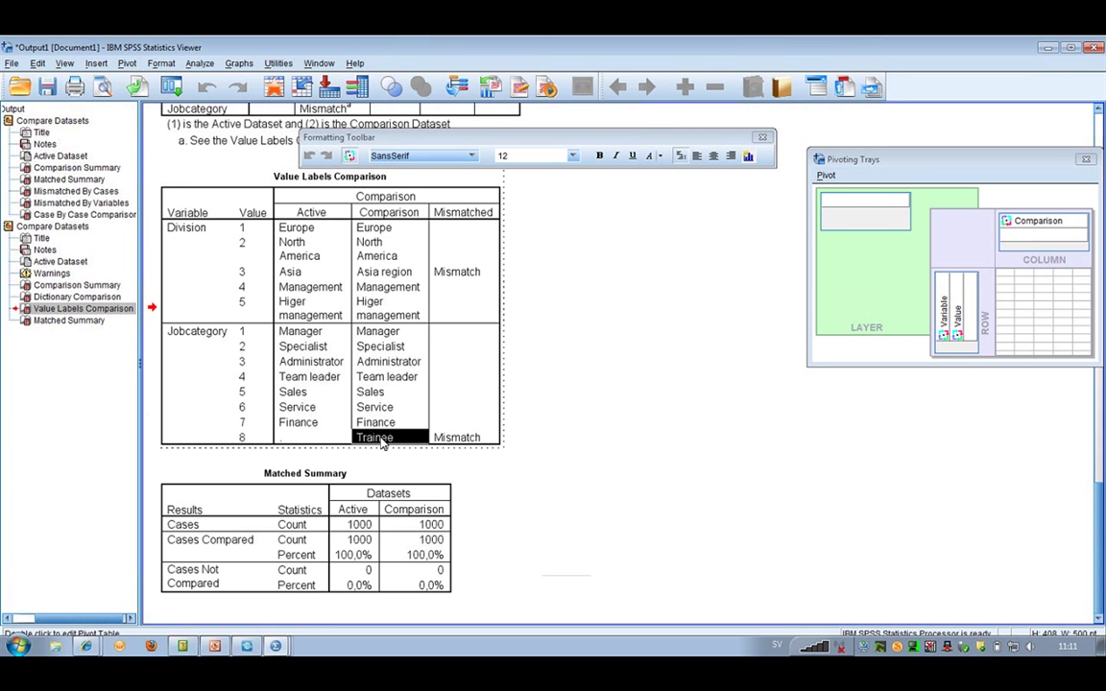
{"action": "left_click", "coordinate": [458, 438]}
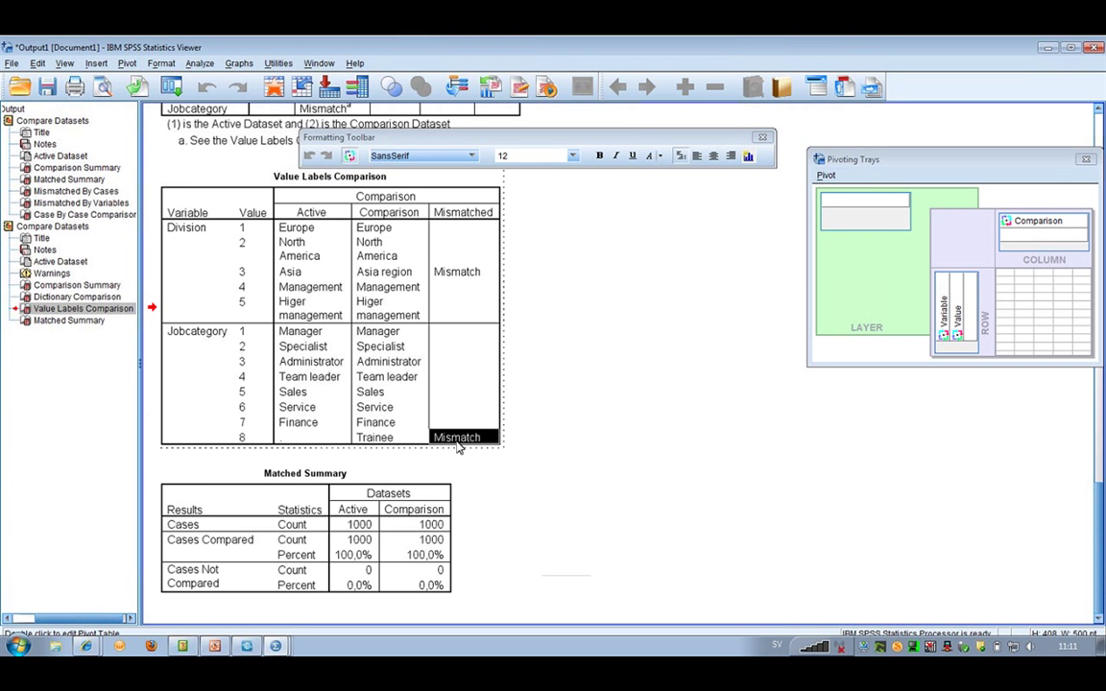
{"action": "left_click", "coordinate": [602, 477]}
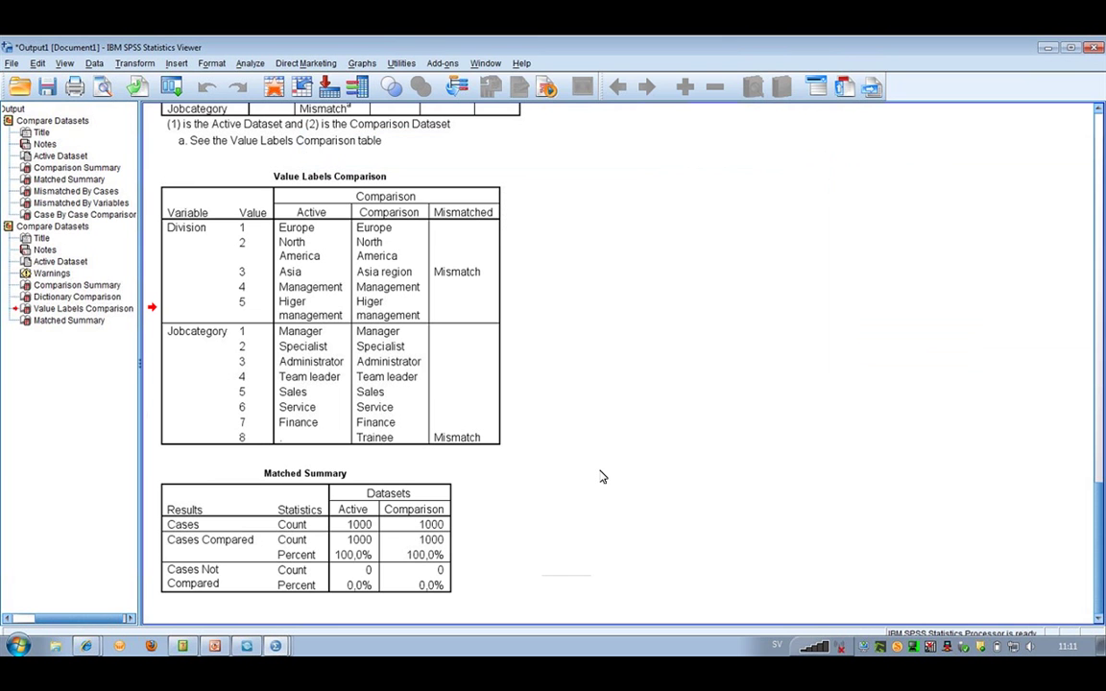
Switch to personal2 eng.sav and inspect case 3's Mismatch value in the CasesCompare column.
{"action": "key", "text": "alt+w"}
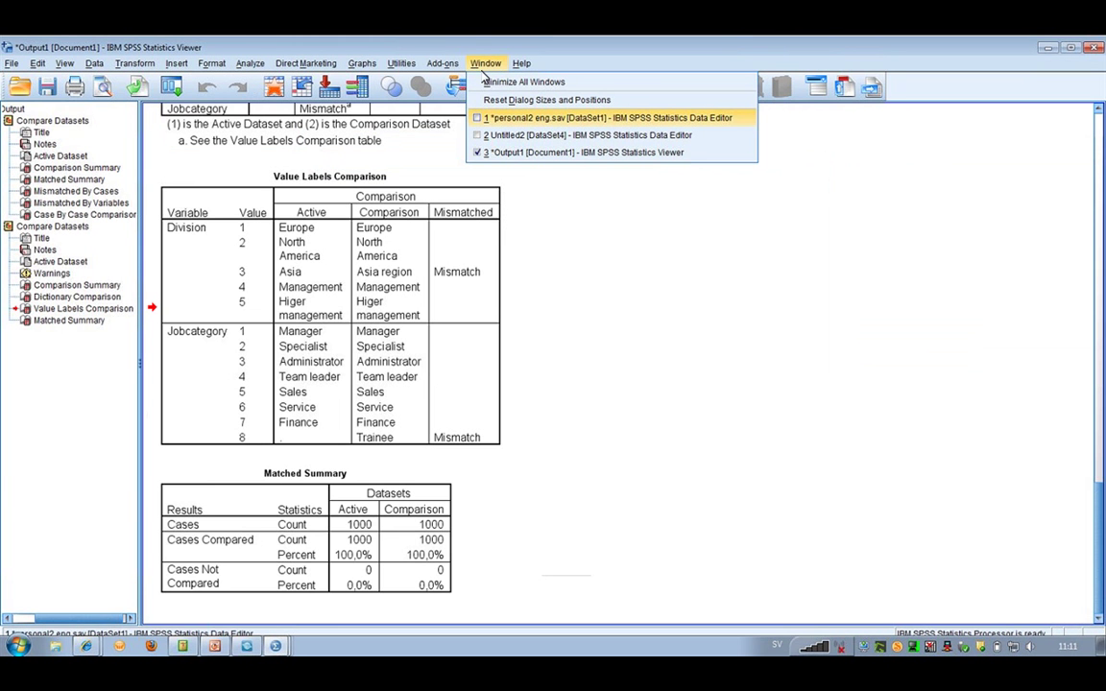
{"action": "left_click", "coordinate": [508, 118]}
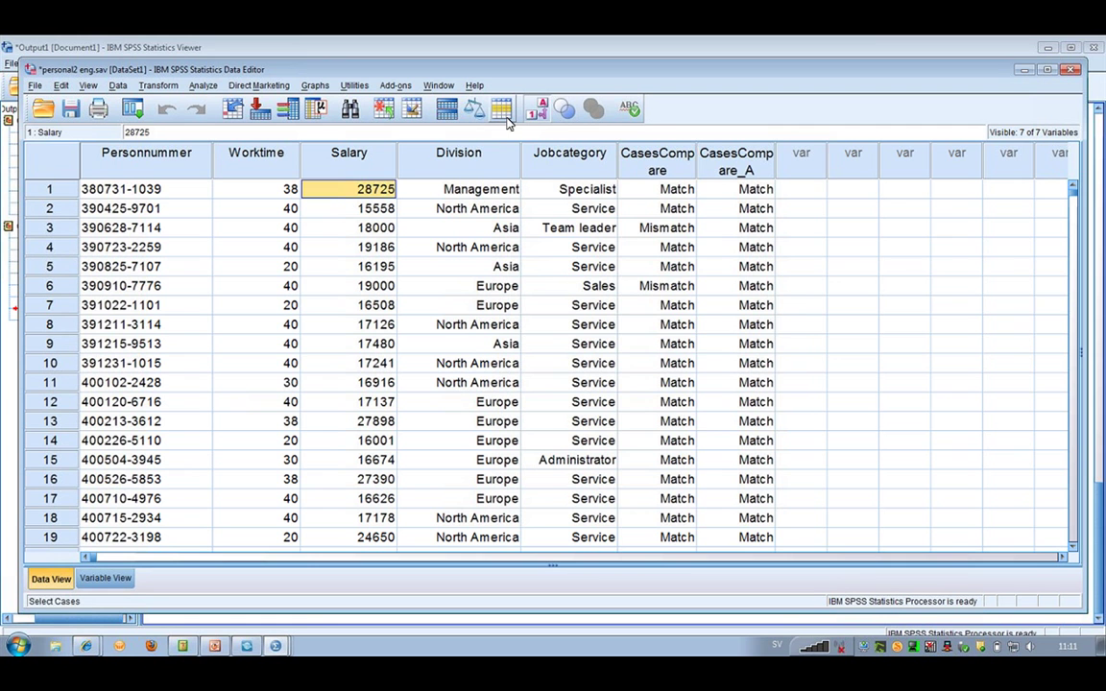
{"action": "left_click", "coordinate": [678, 163]}
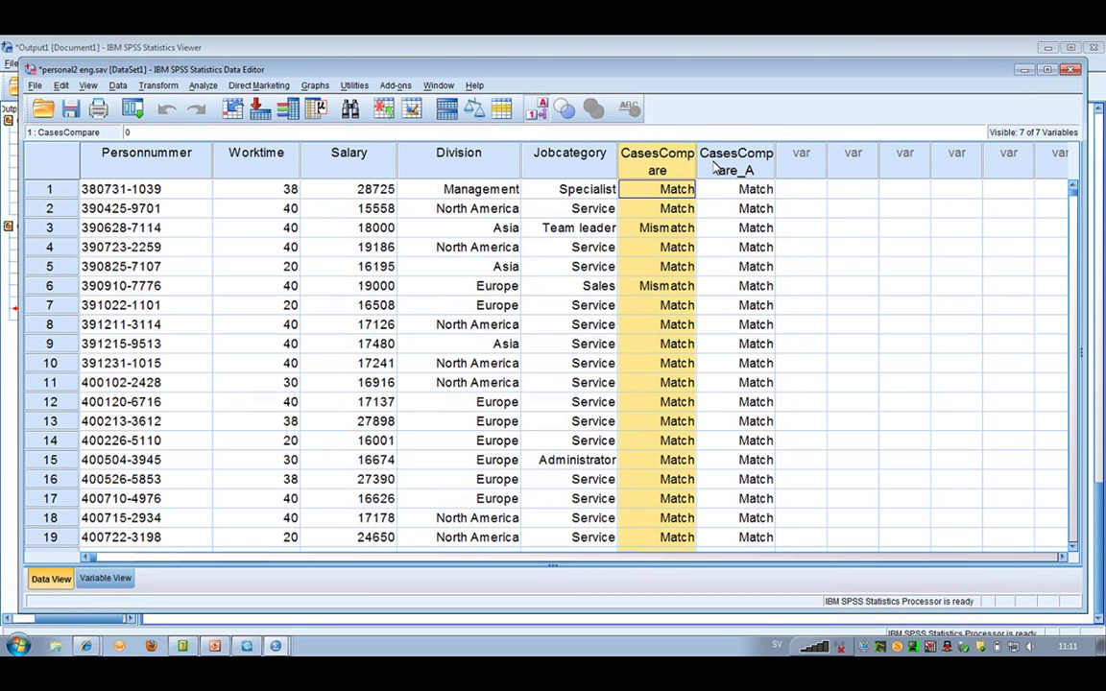
{"action": "double_click", "coordinate": [666, 229]}
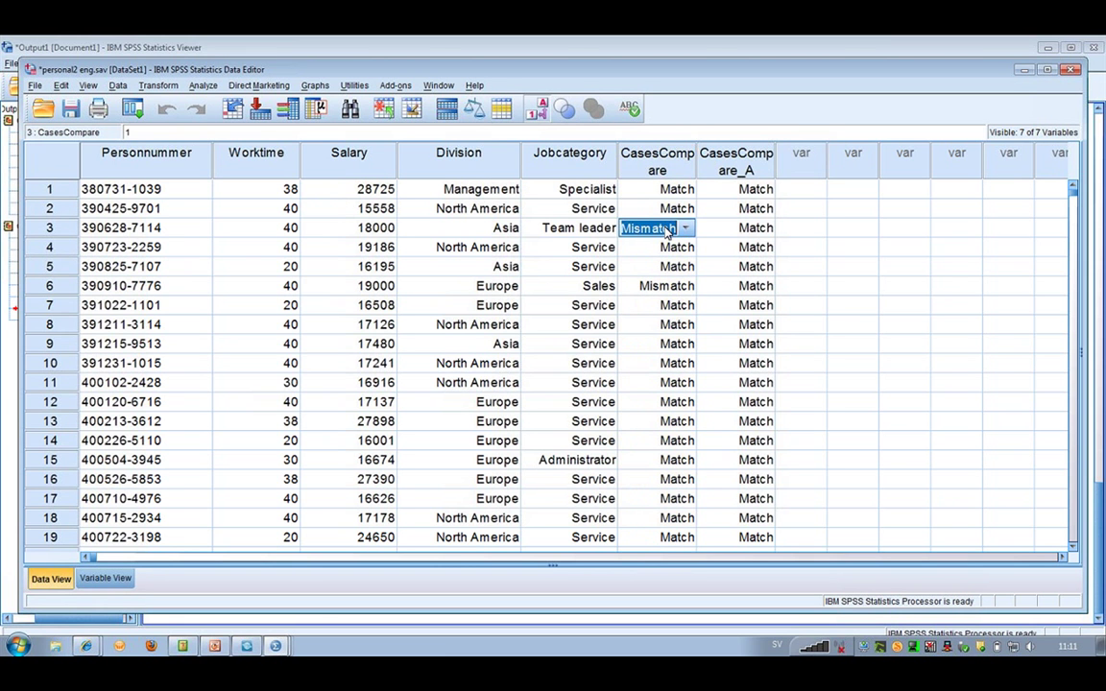
Inspect mismatched cases 3 and 6, then select the Salary and Division columns.
{"action": "left_click", "coordinate": [53, 228]}
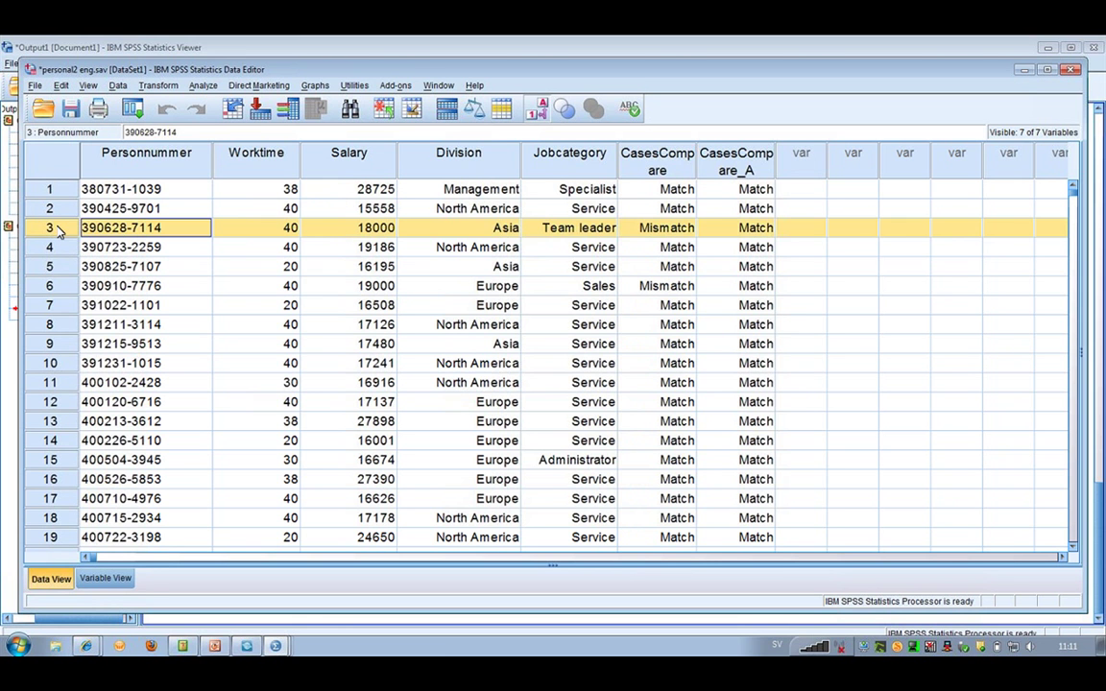
{"action": "left_click", "coordinate": [334, 234]}
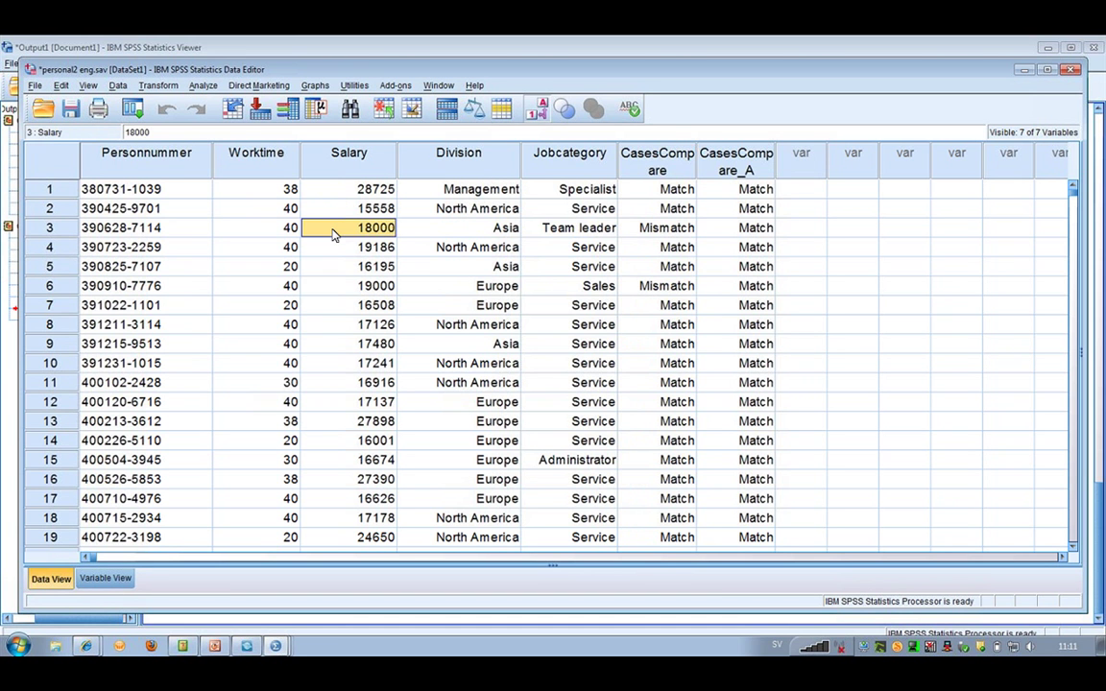
{"action": "left_click", "coordinate": [167, 288]}
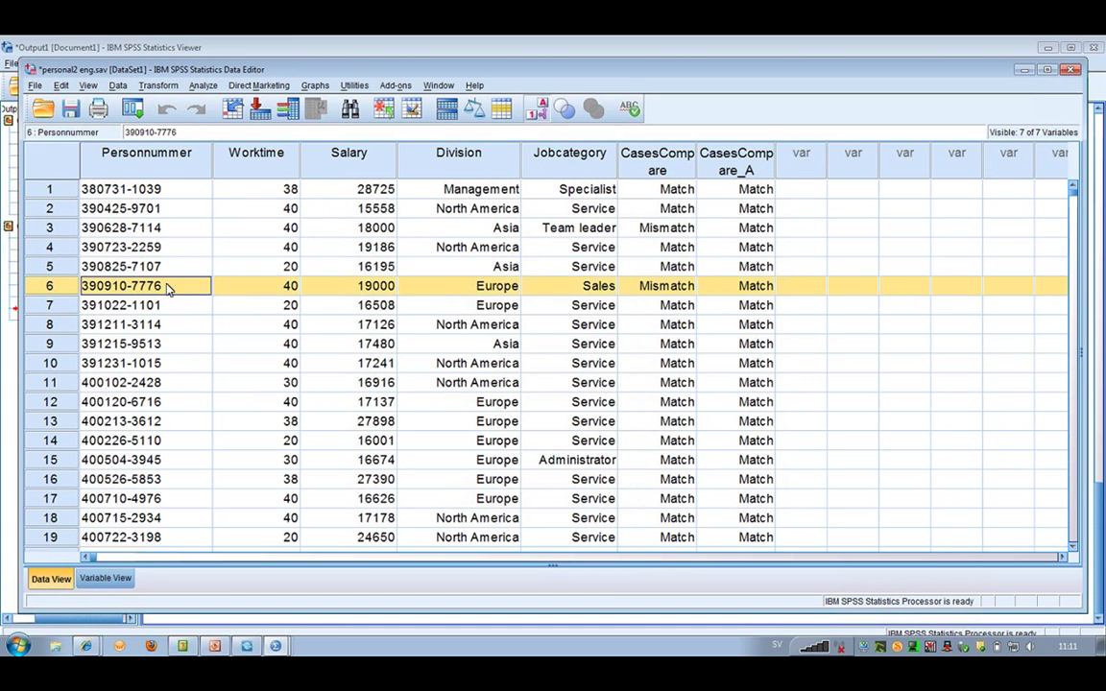
{"action": "left_click", "coordinate": [349, 157]}
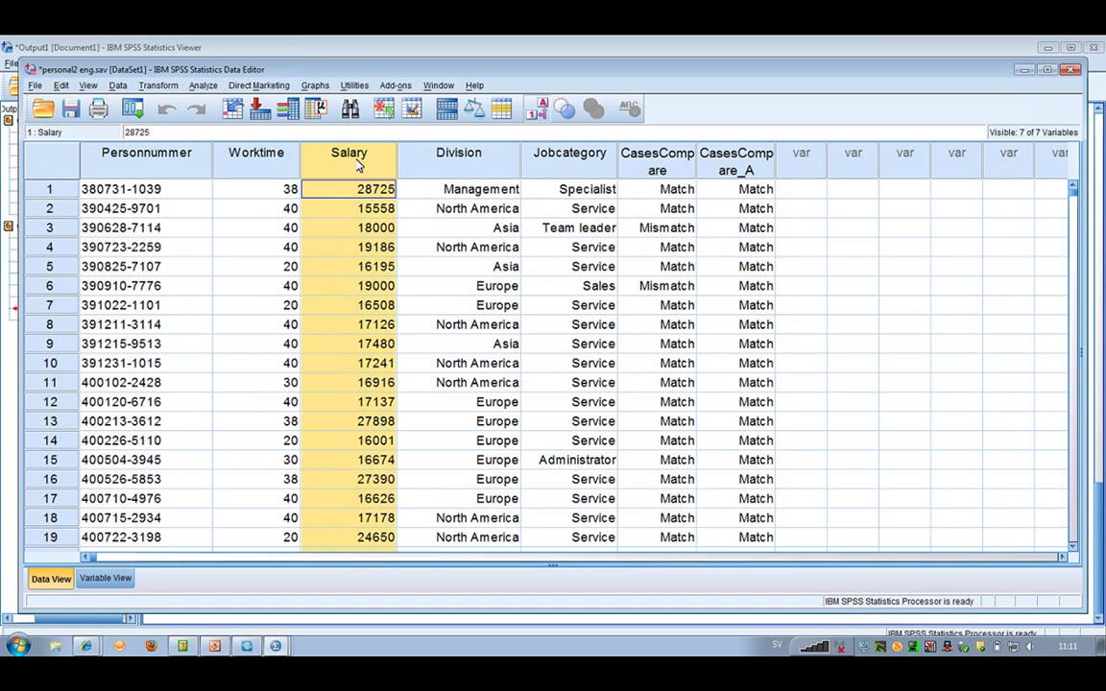
{"action": "key", "text": "shift+Right"}
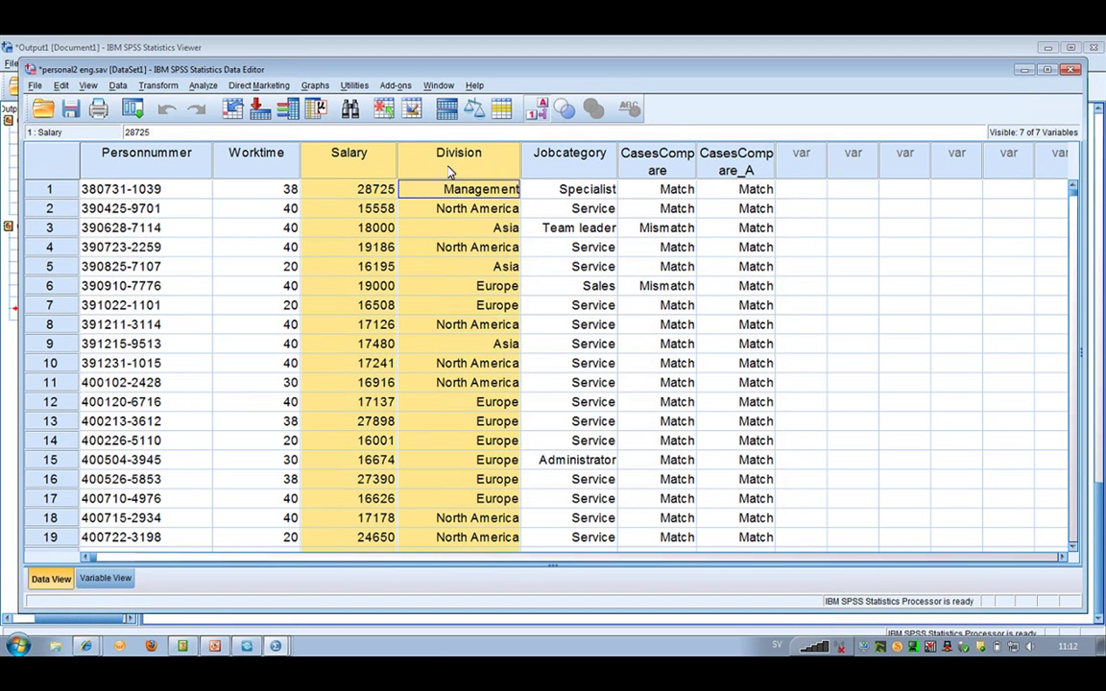
Run Descriptive Statistics on Salary and Division and review the Frequencies output.
{"action": "right_click", "coordinate": [386, 304]}
{"action": "key", "text": "Down"}
{"action": "key", "text": "Down"}
{"action": "key", "text": "Down"}
{"action": "key", "text": "Down"}
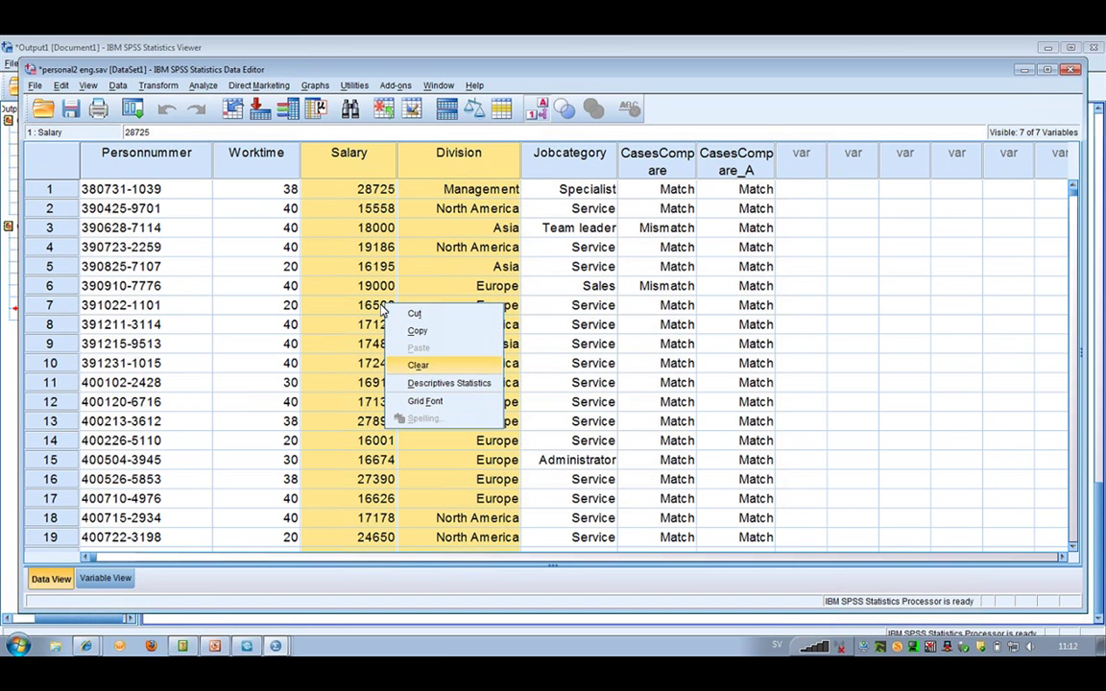
{"action": "key", "text": "Down"}
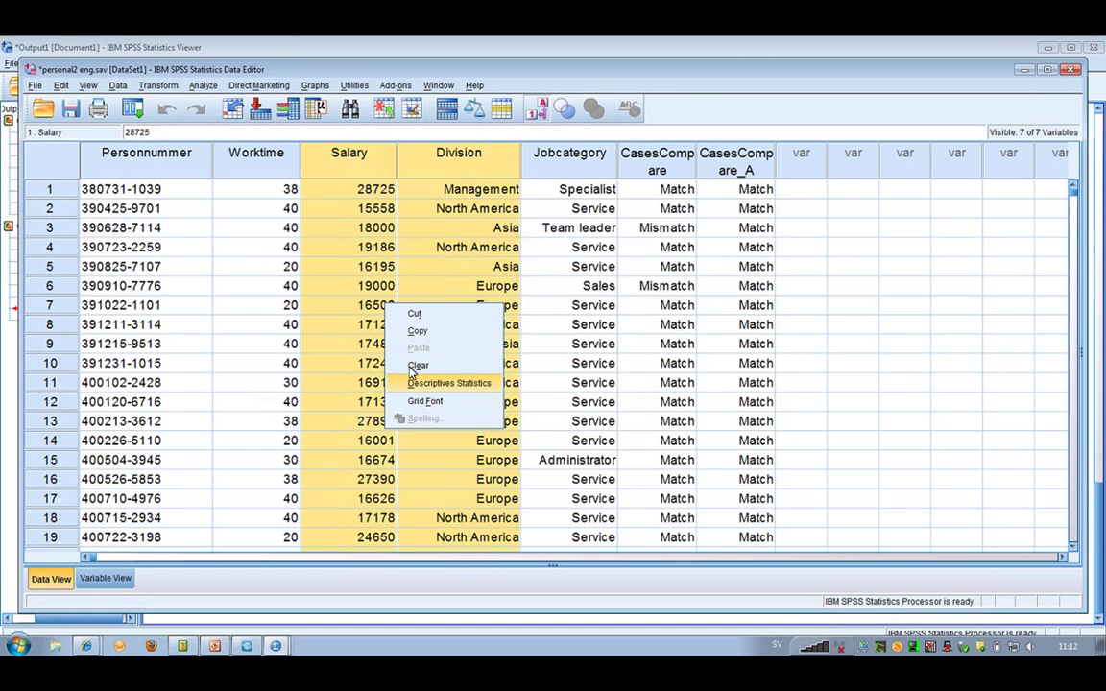
{"action": "left_click", "coordinate": [411, 384]}
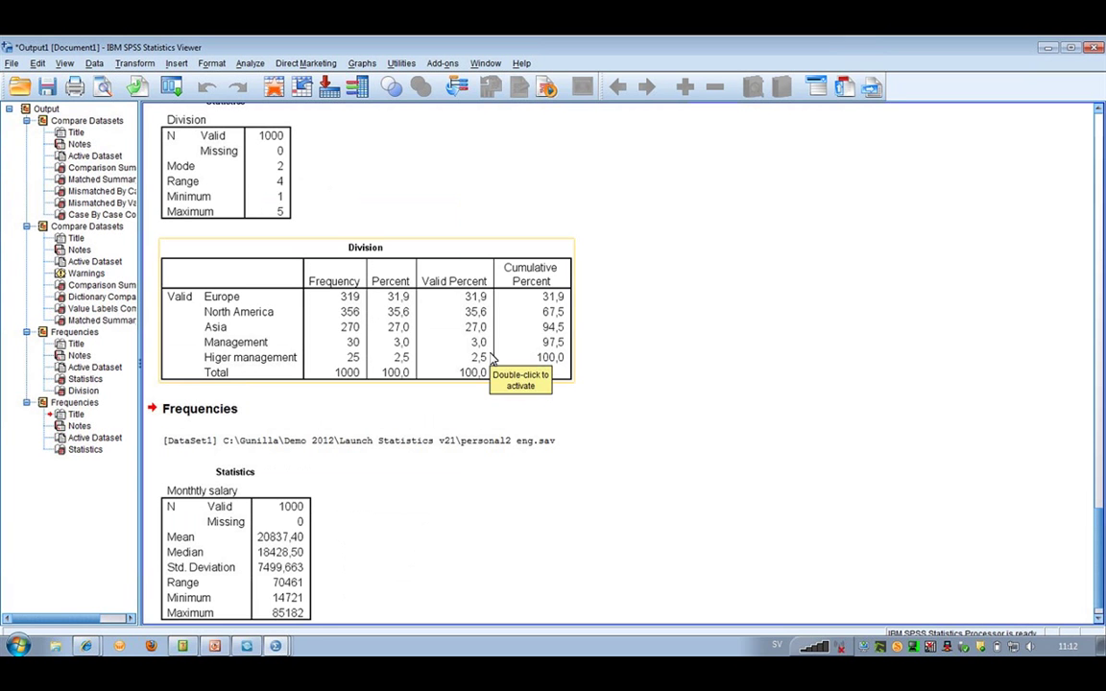
{"action": "scroll", "coordinate": [302, 573], "scroll_direction": "down", "scroll_amount": 1}
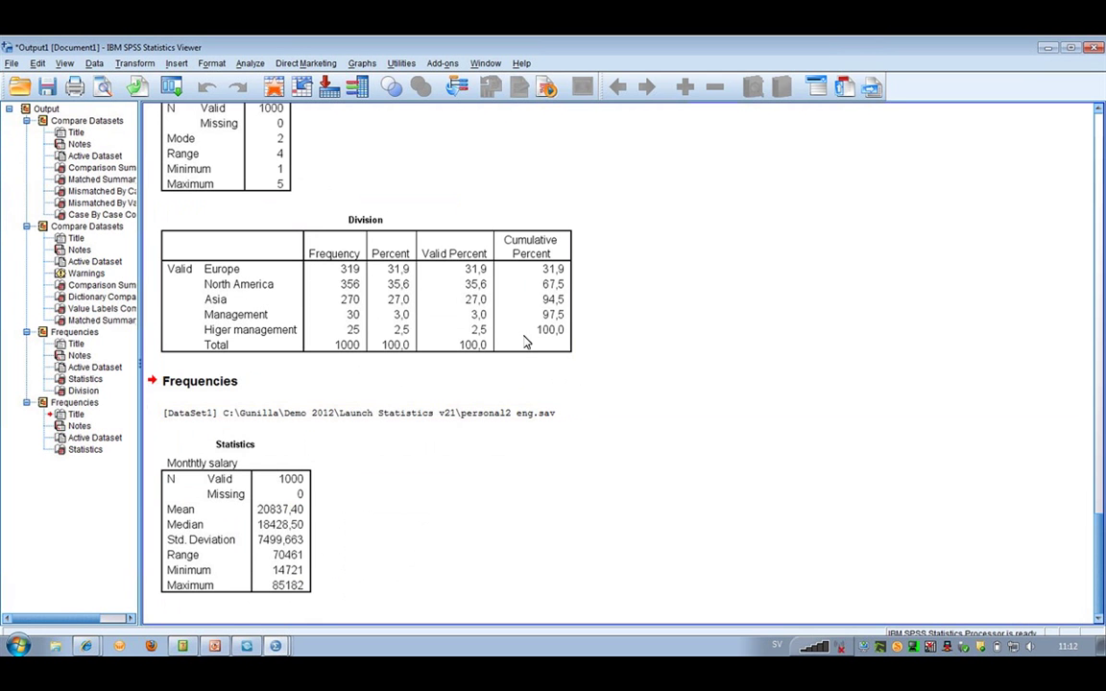
{"action": "left_click", "coordinate": [486, 63]}
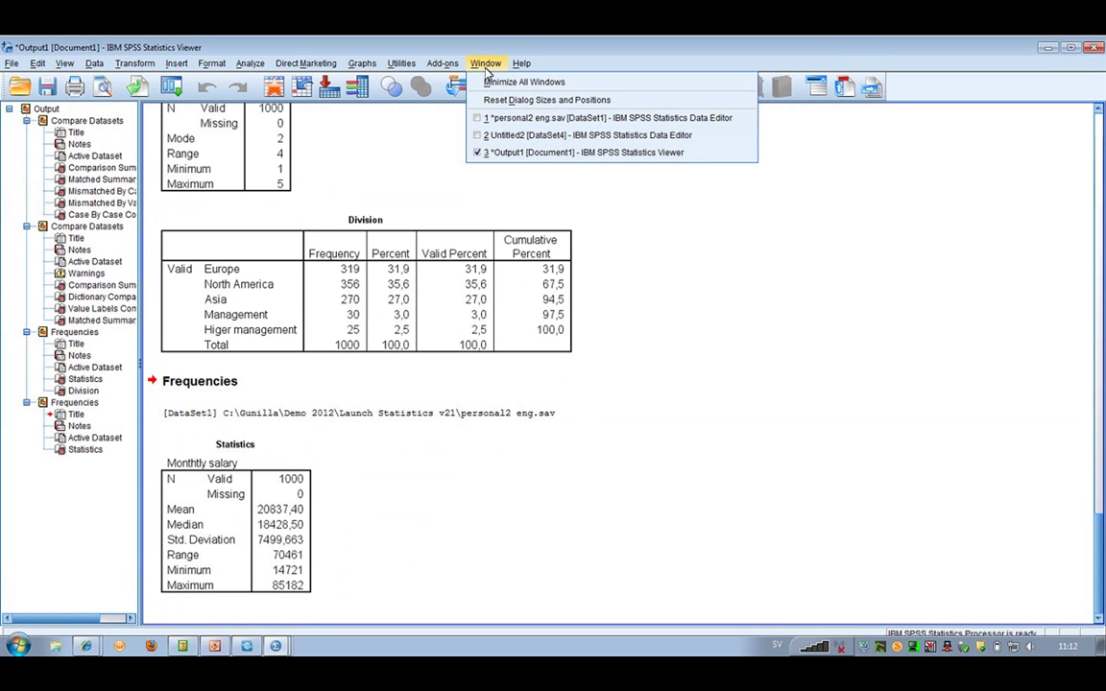
Close personal2 eng.sav without saving changes.
{"action": "left_click", "coordinate": [576, 117]}
{"action": "key", "text": "alt+F4"}
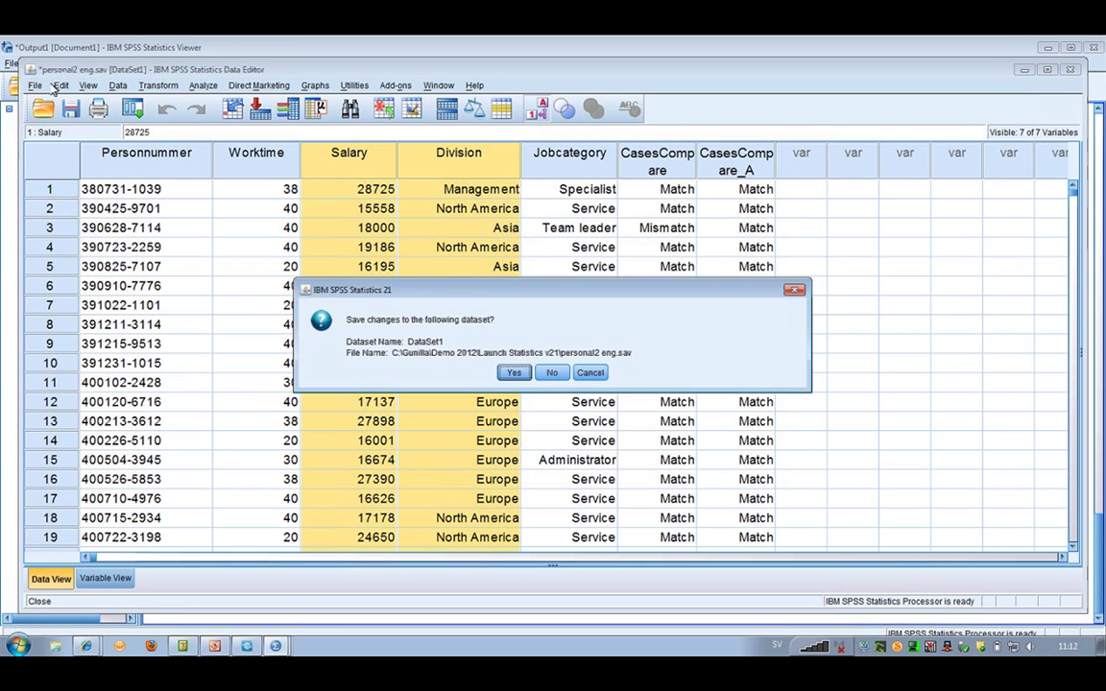
{"action": "left_click", "coordinate": [551, 373]}
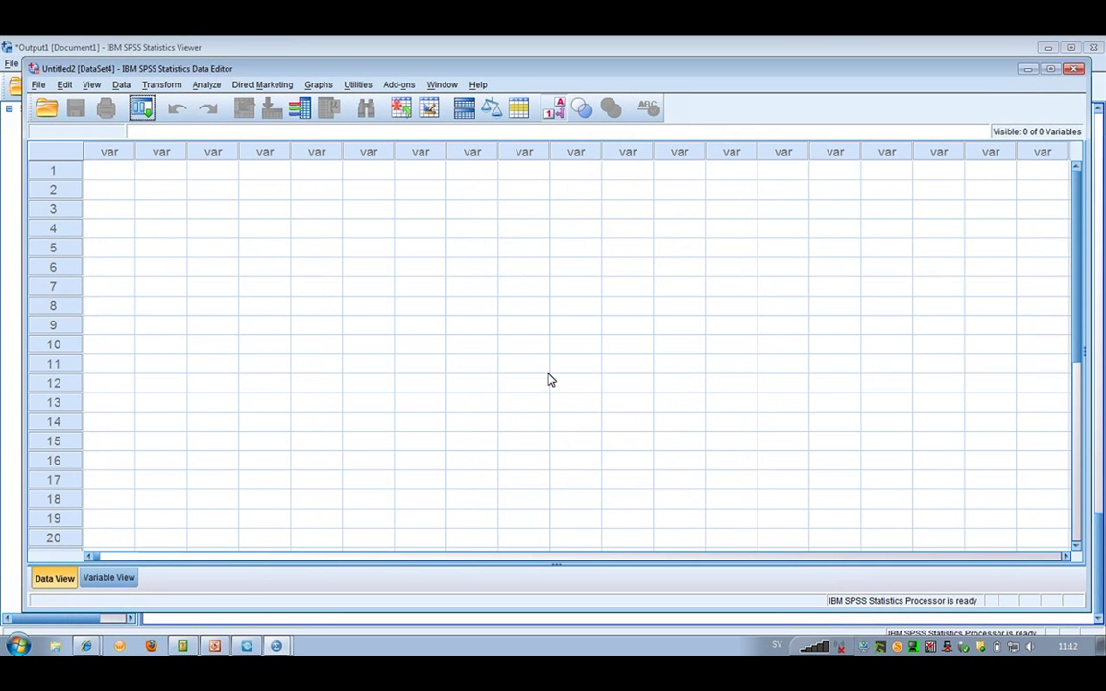
Open the personal eng.sav data file.
{"action": "left_click", "coordinate": [39, 84]}
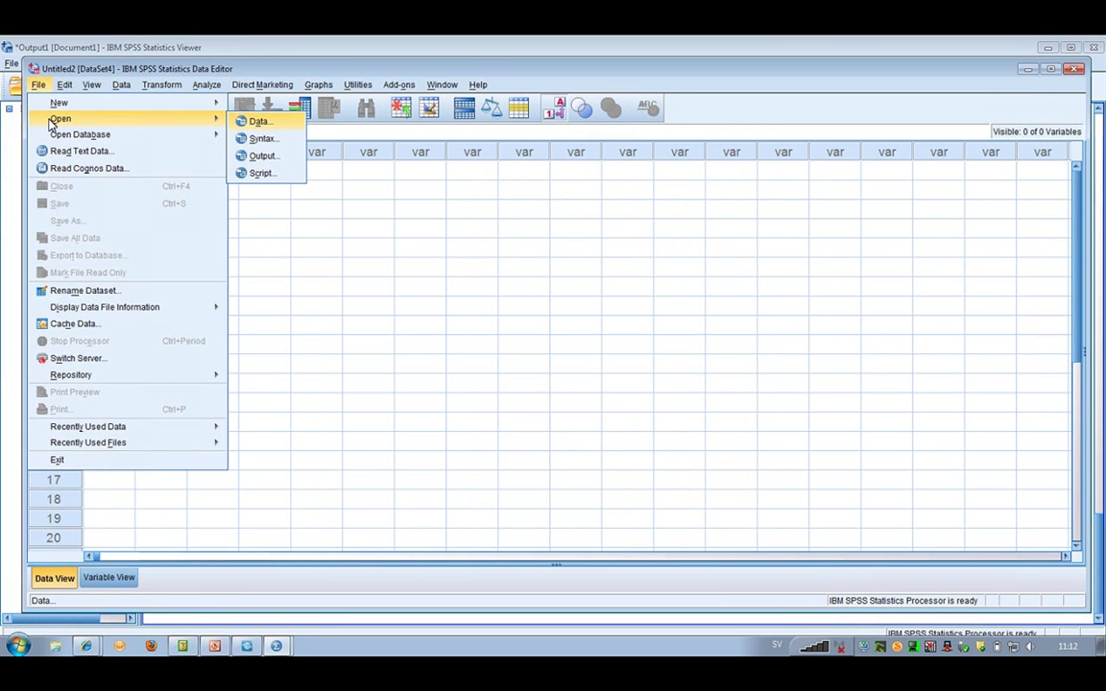
{"action": "left_click", "coordinate": [257, 122]}
{"action": "left_click", "coordinate": [411, 328]}
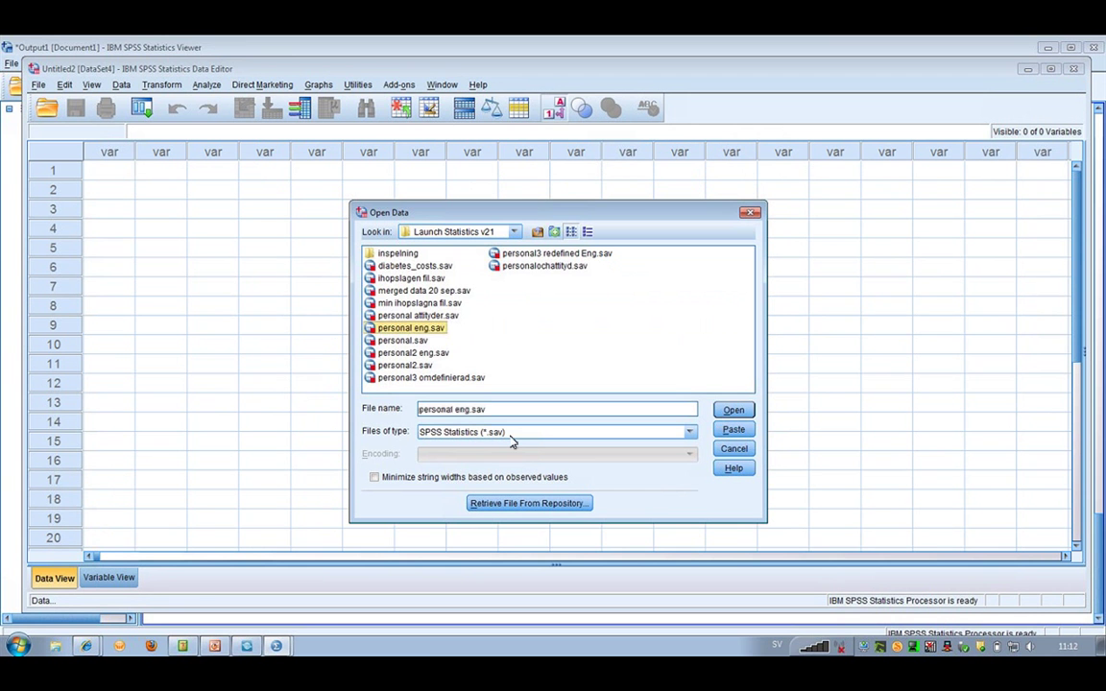
{"action": "double_click", "coordinate": [404, 331]}
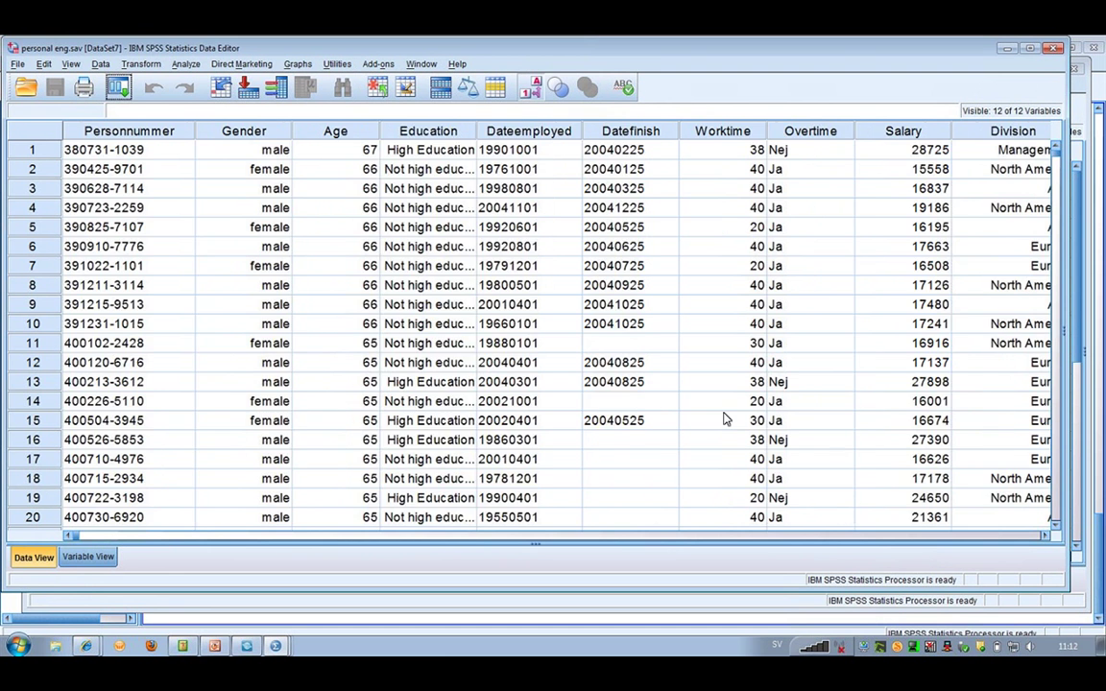
{"action": "left_click", "coordinate": [685, 536]}
{"action": "left_click_drag", "start_coordinate": [787, 131], "coordinate": [892, 137]}
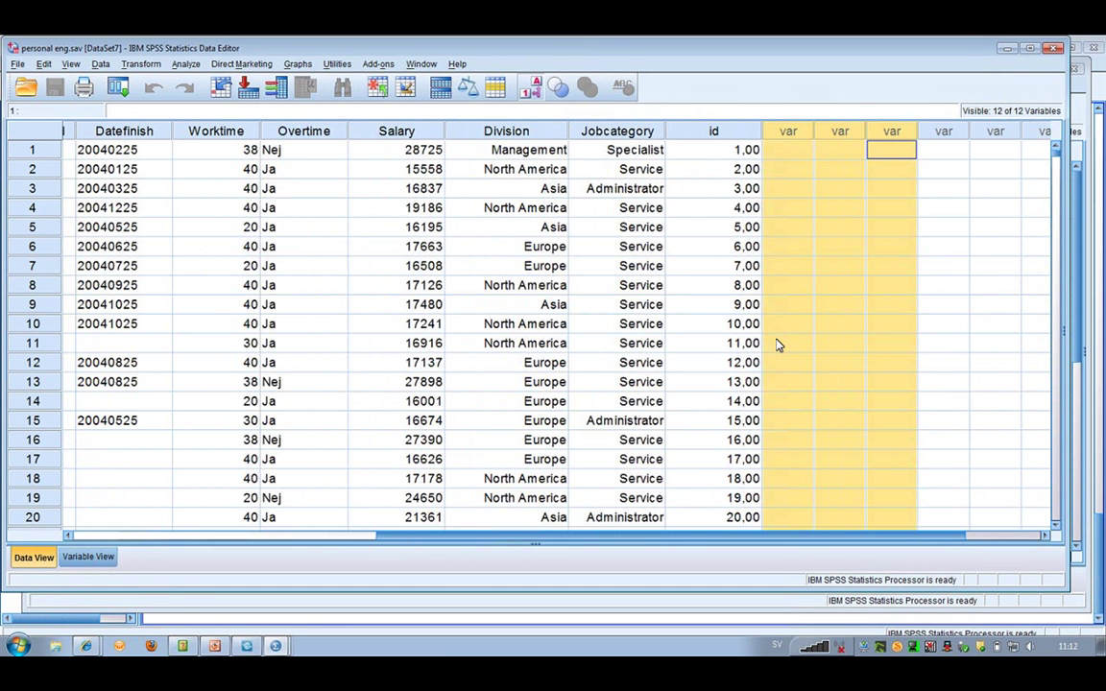
{"action": "left_click", "coordinate": [714, 130]}
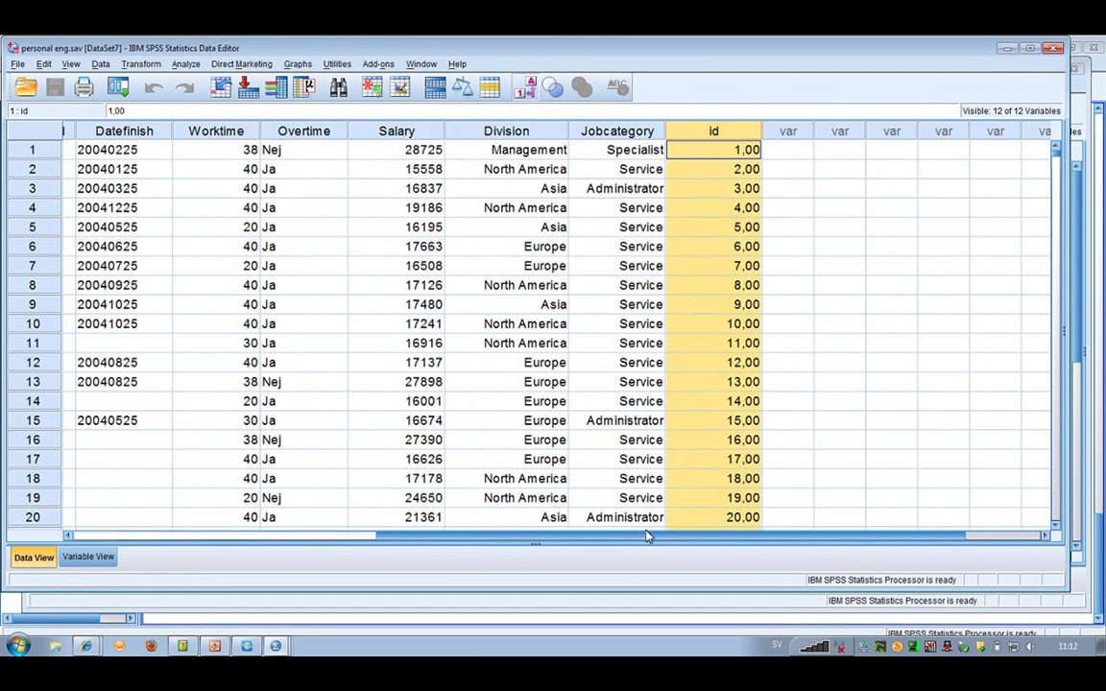
{"action": "scroll", "coordinate": [647, 538], "scroll_direction": "left", "scroll_amount": 1}
{"action": "key", "text": "Home"}
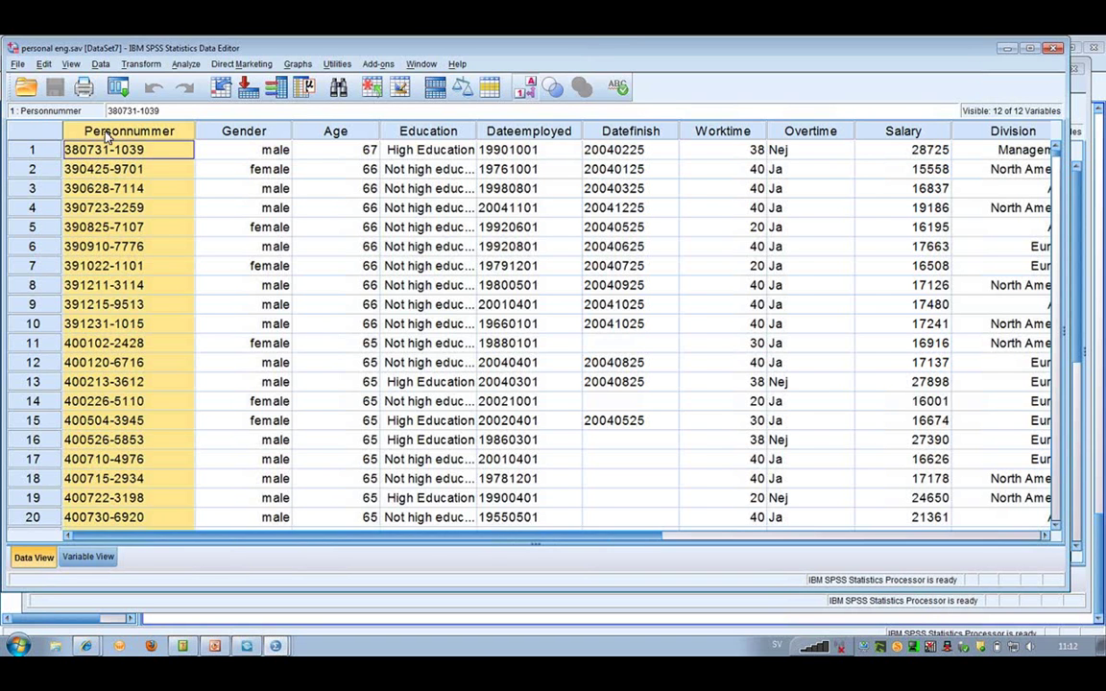
{"action": "left_click_drag", "start_coordinate": [193, 539], "coordinate": [431, 545]}
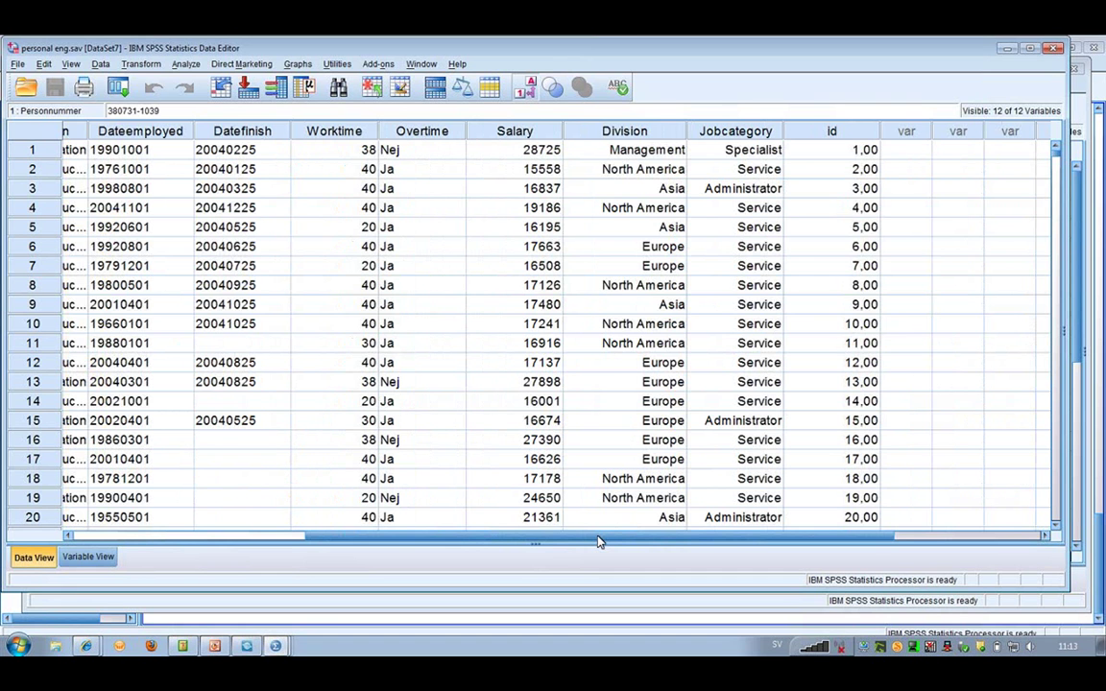
{"action": "left_click", "coordinate": [829, 131]}
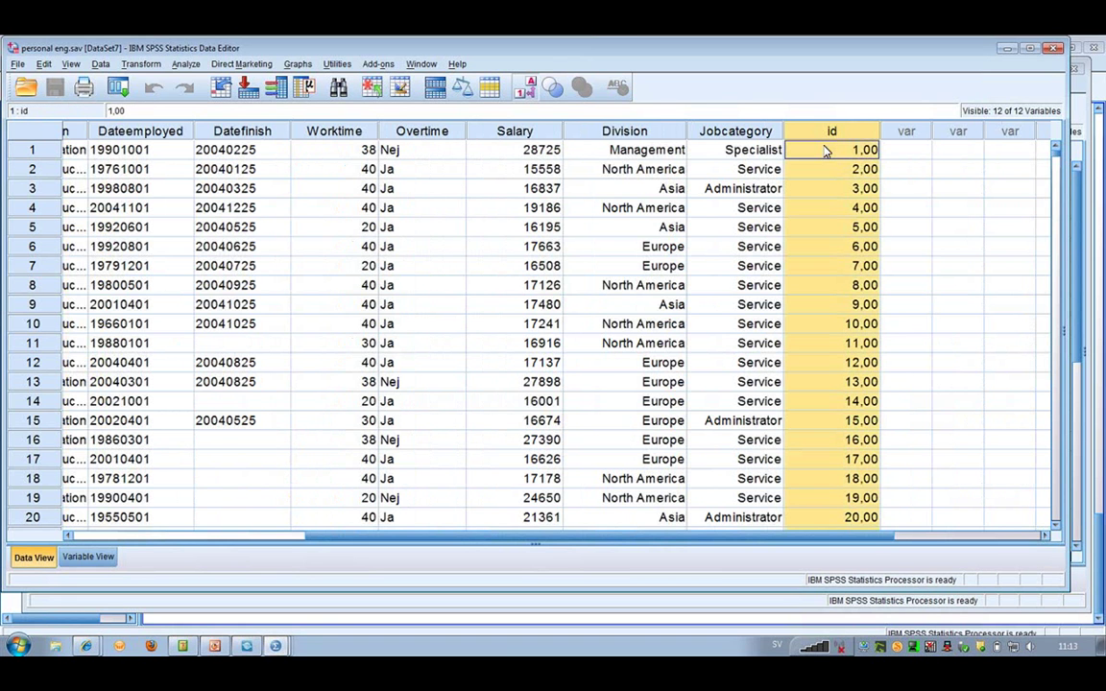
Sort cases by Salary ascending and check the ids of the lowest-salary cases.
{"action": "right_click", "coordinate": [485, 135]}
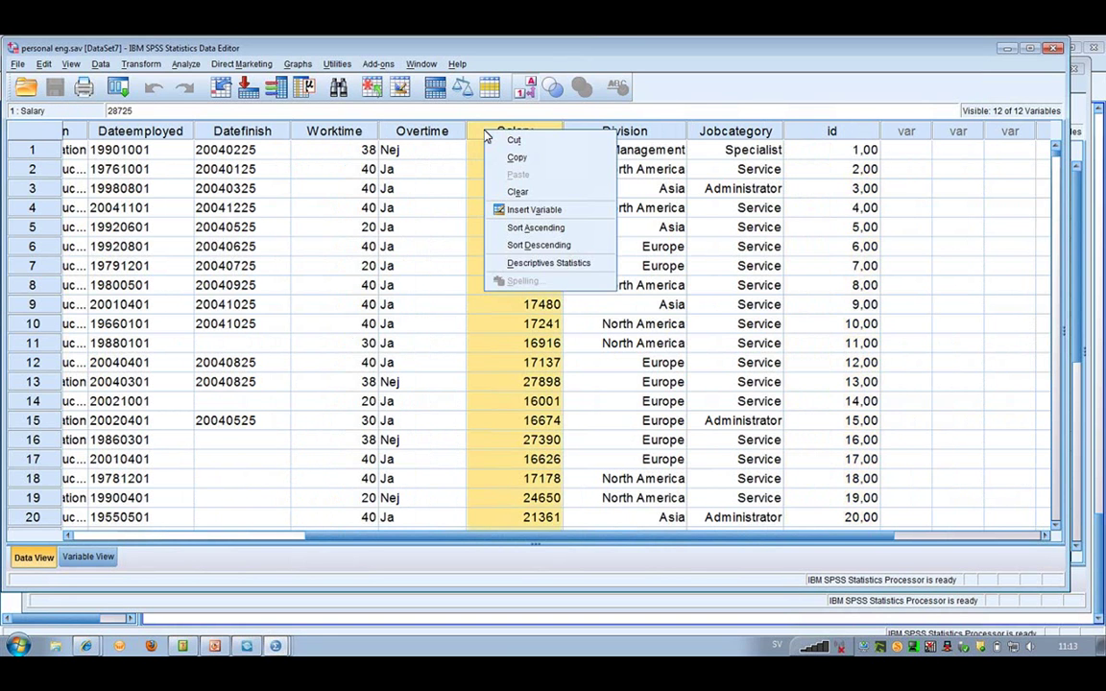
{"action": "left_click", "coordinate": [536, 227]}
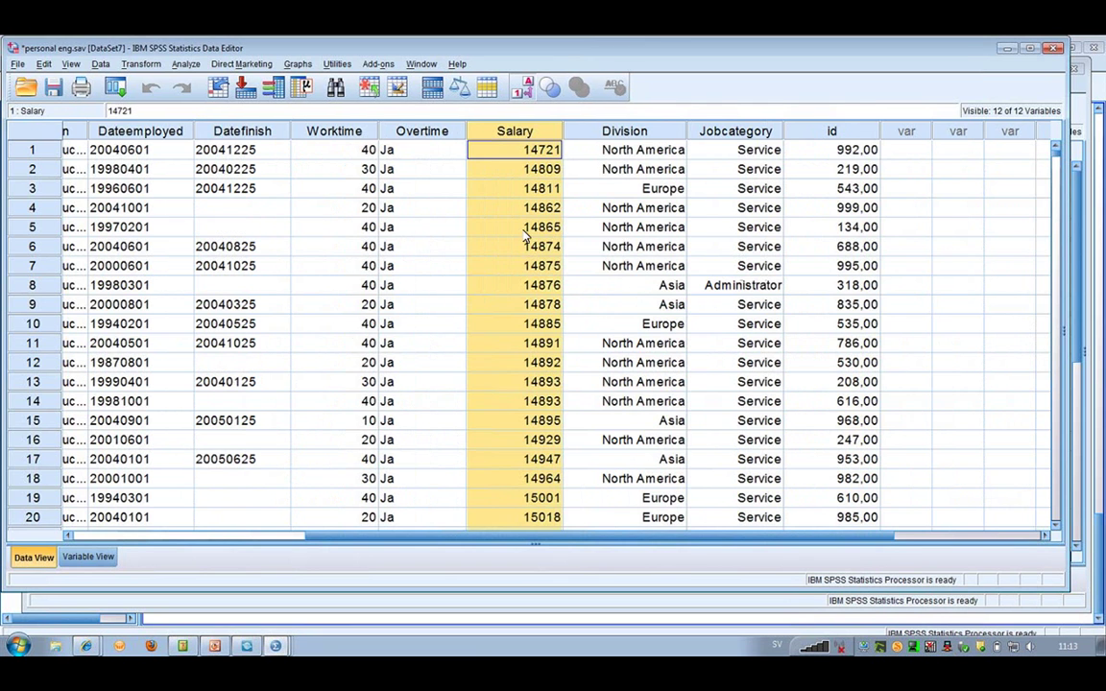
{"action": "key", "text": "End"}
{"action": "key", "text": "Down"}
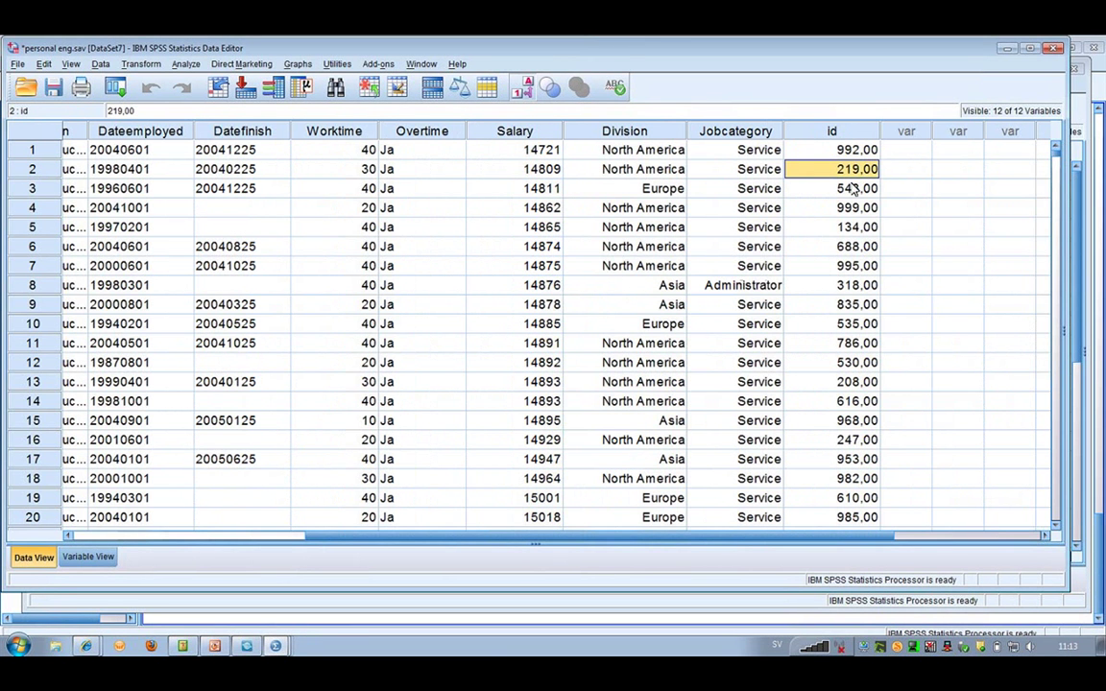
{"action": "left_click", "coordinate": [852, 191]}
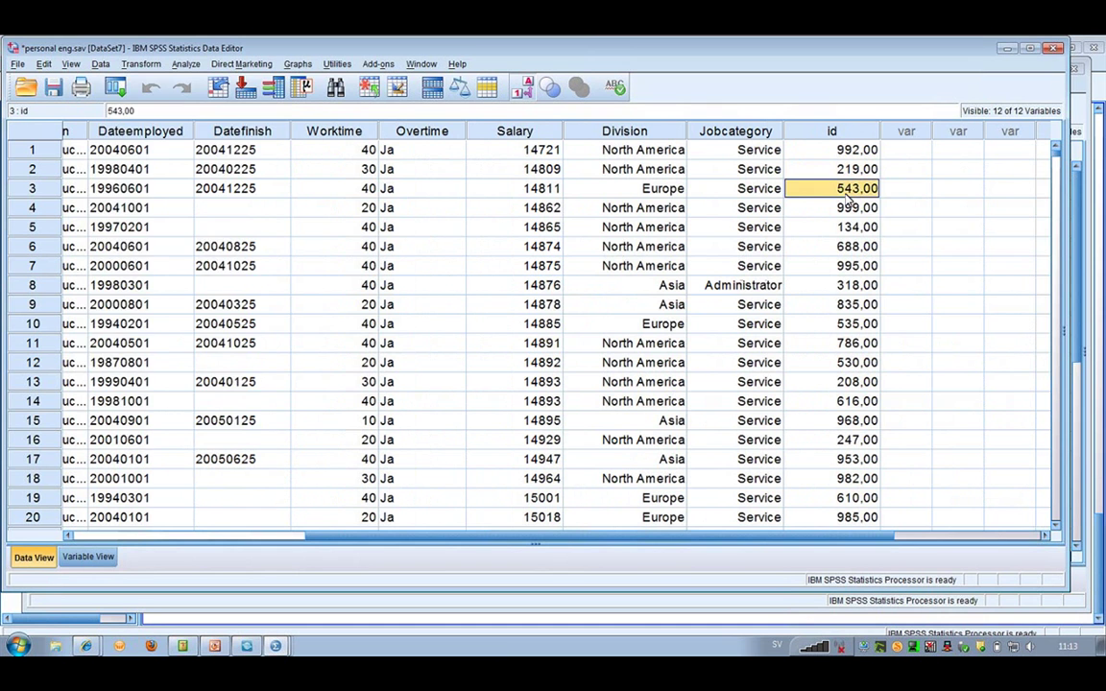
Start merging variables from another file via Data > Merge Files > Add Variables.
{"action": "left_click", "coordinate": [101, 64]}
{"action": "key", "text": "Down"}
{"action": "key", "text": "Down"}
{"action": "key", "text": "Down"}
{"action": "key", "text": "Down"}
{"action": "key", "text": "Right"}
{"action": "key", "text": "Down"}
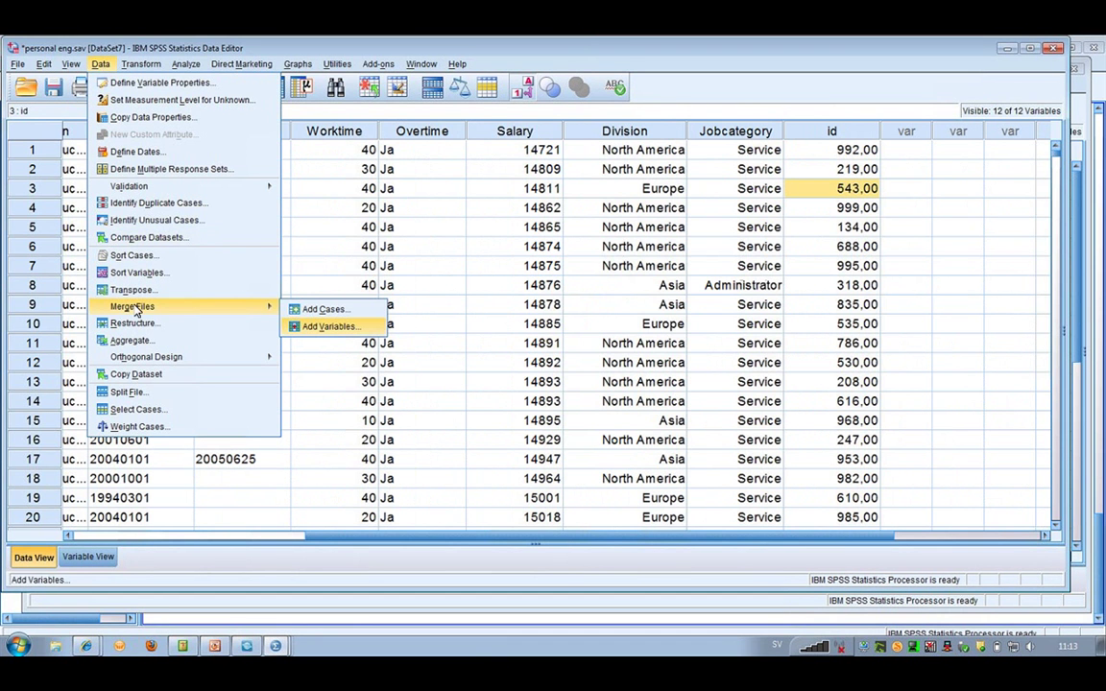
Choose the external file personal attityder.sav as the Add Variables source and continue.
{"action": "left_click", "coordinate": [307, 327]}
{"action": "key", "text": "Down"}
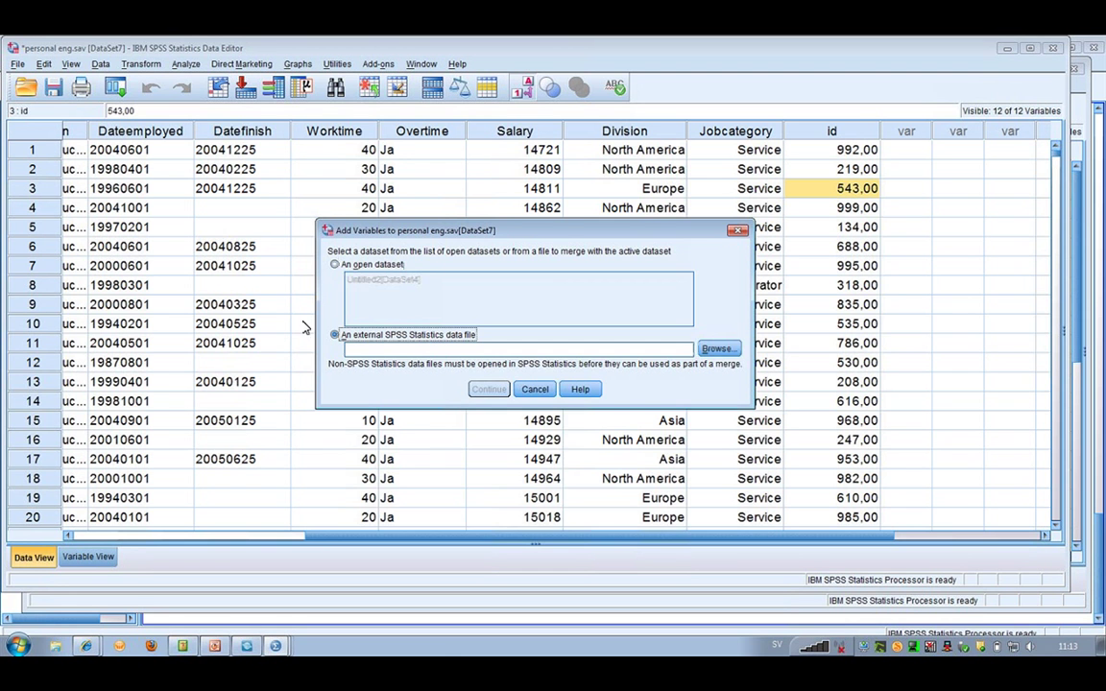
{"action": "left_click", "coordinate": [716, 348]}
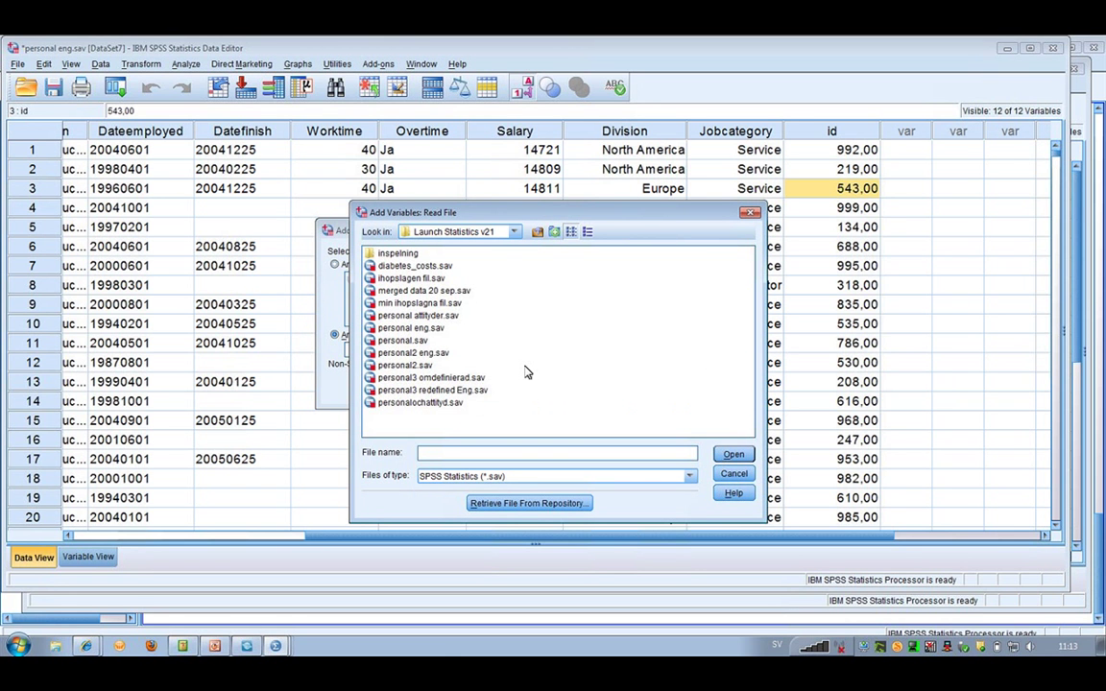
{"action": "left_click", "coordinate": [448, 320]}
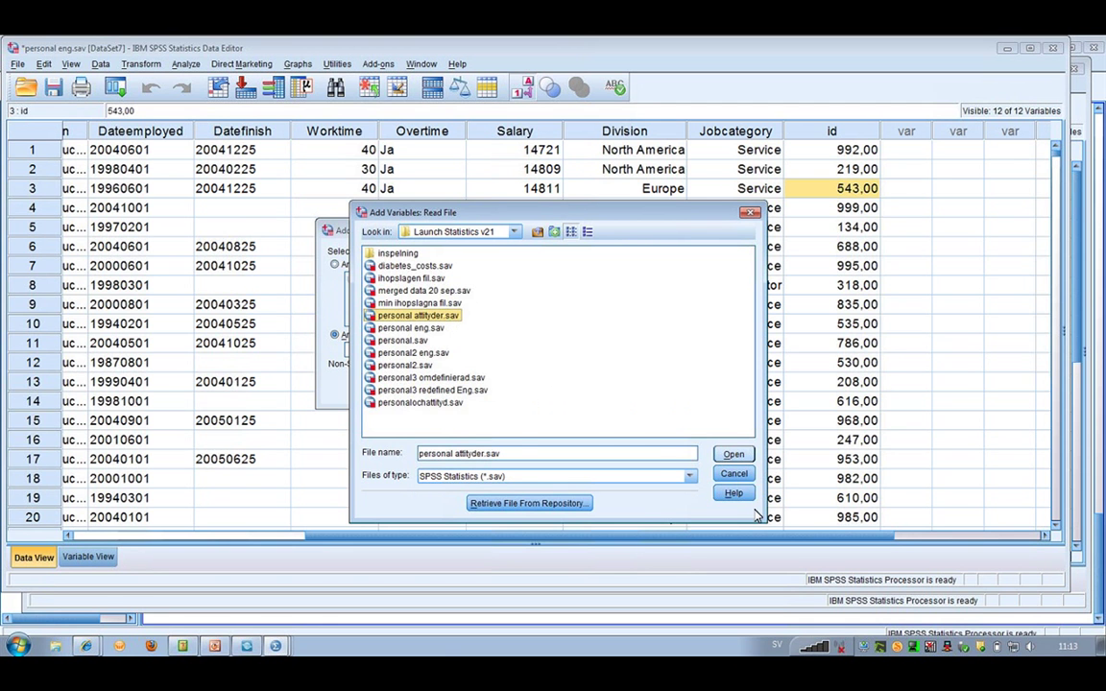
{"action": "left_click", "coordinate": [732, 457]}
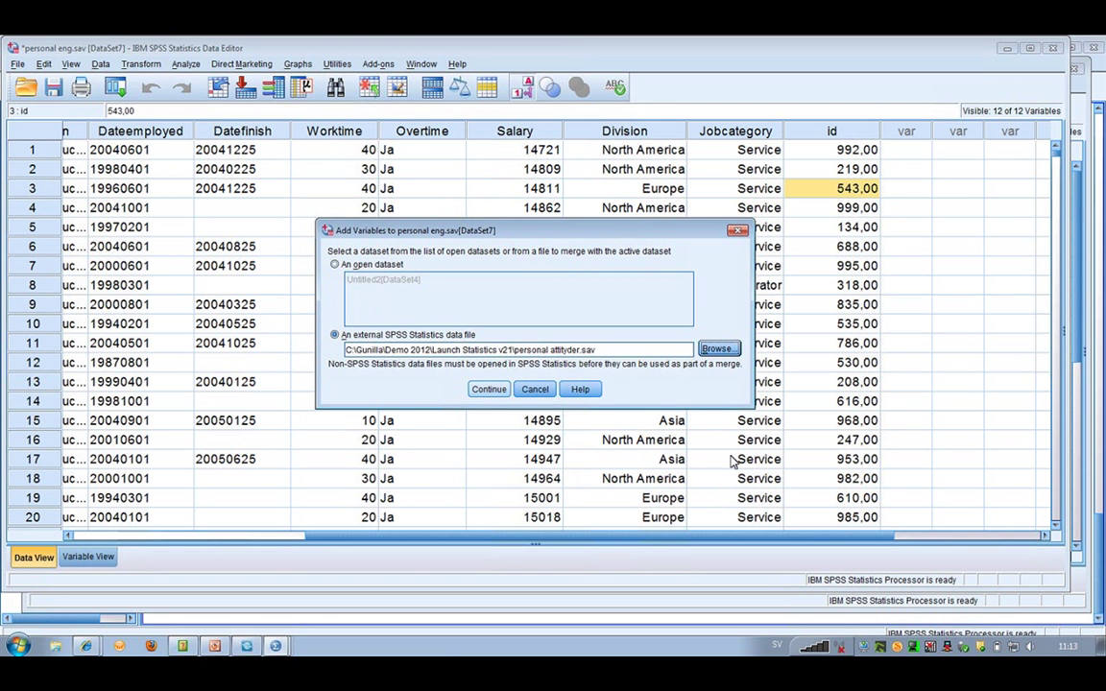
{"action": "left_click", "coordinate": [489, 390]}
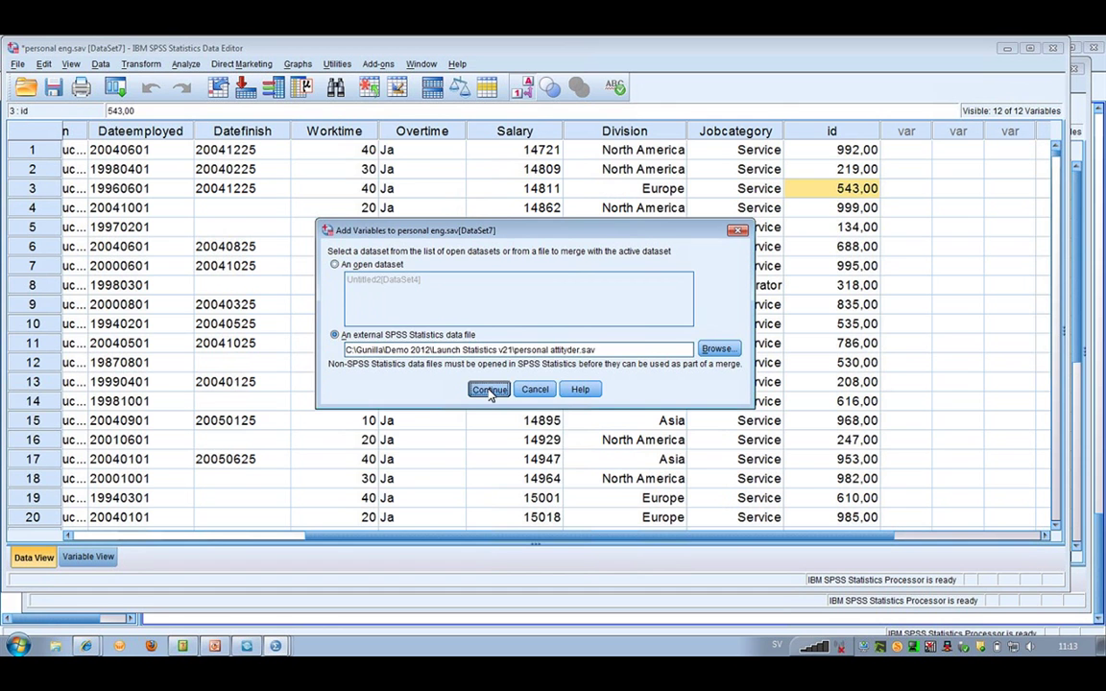
{"action": "left_click", "coordinate": [348, 201]}
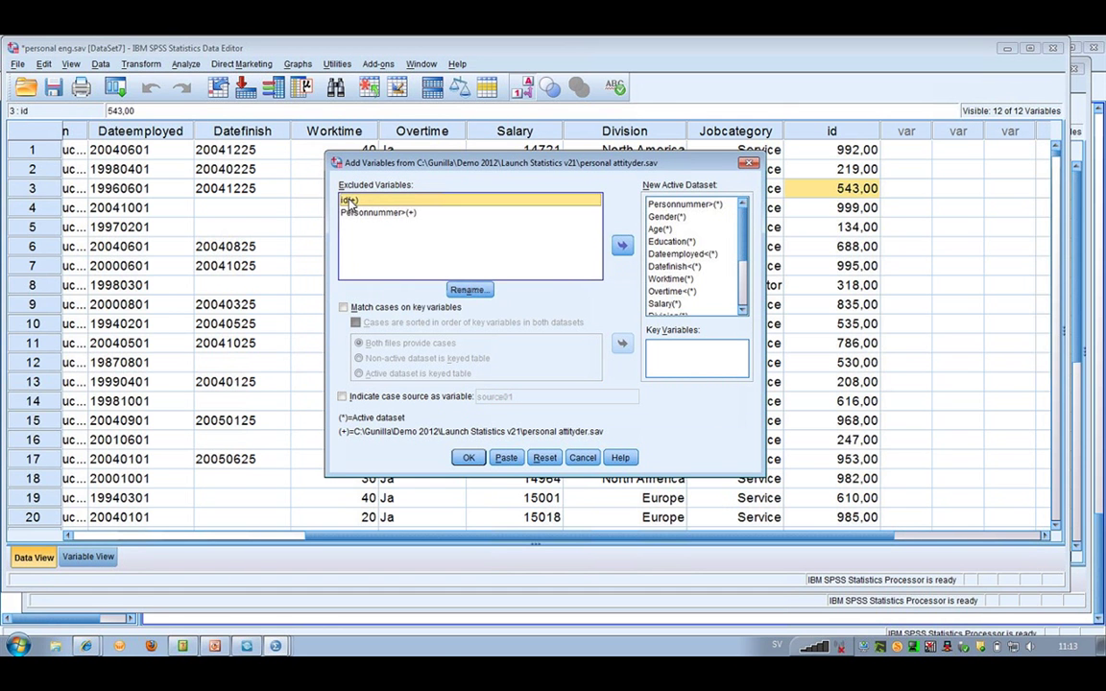
Match cases on key variable id and run the merge.
{"action": "left_click", "coordinate": [362, 307]}
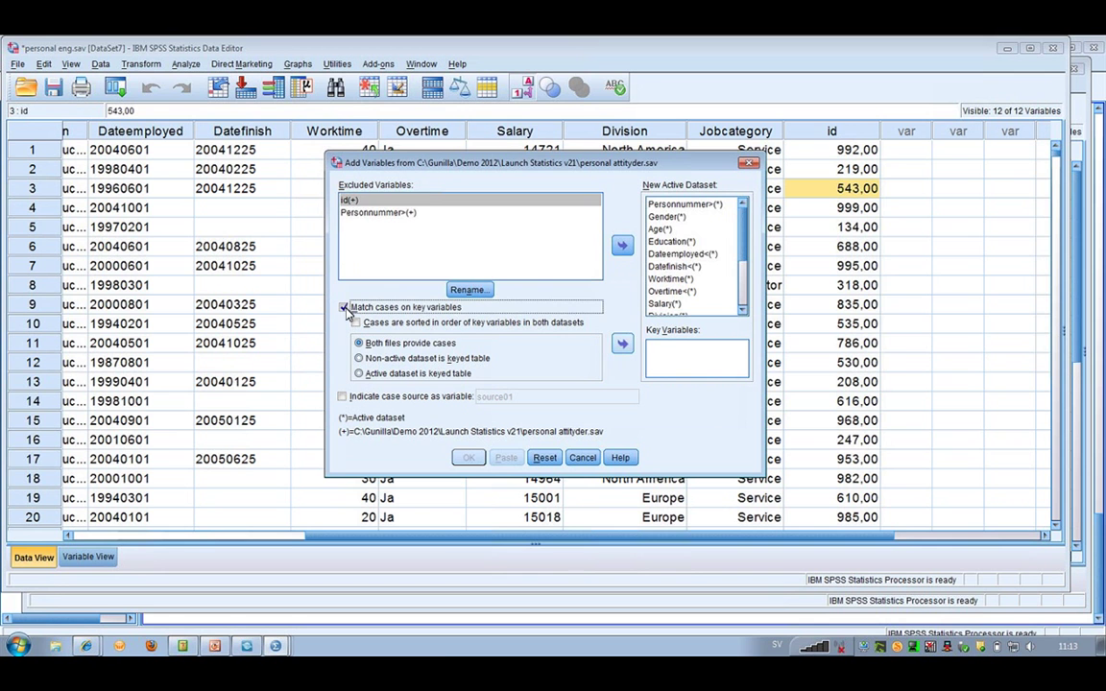
{"action": "left_click", "coordinate": [622, 345]}
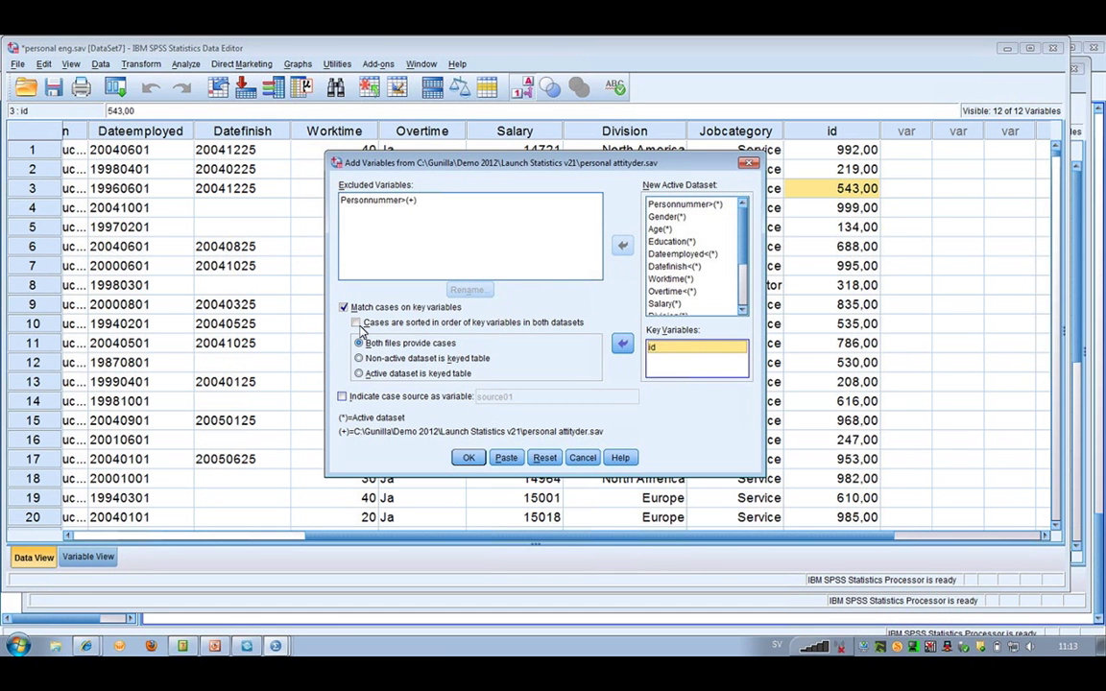
{"action": "left_click", "coordinate": [469, 458]}
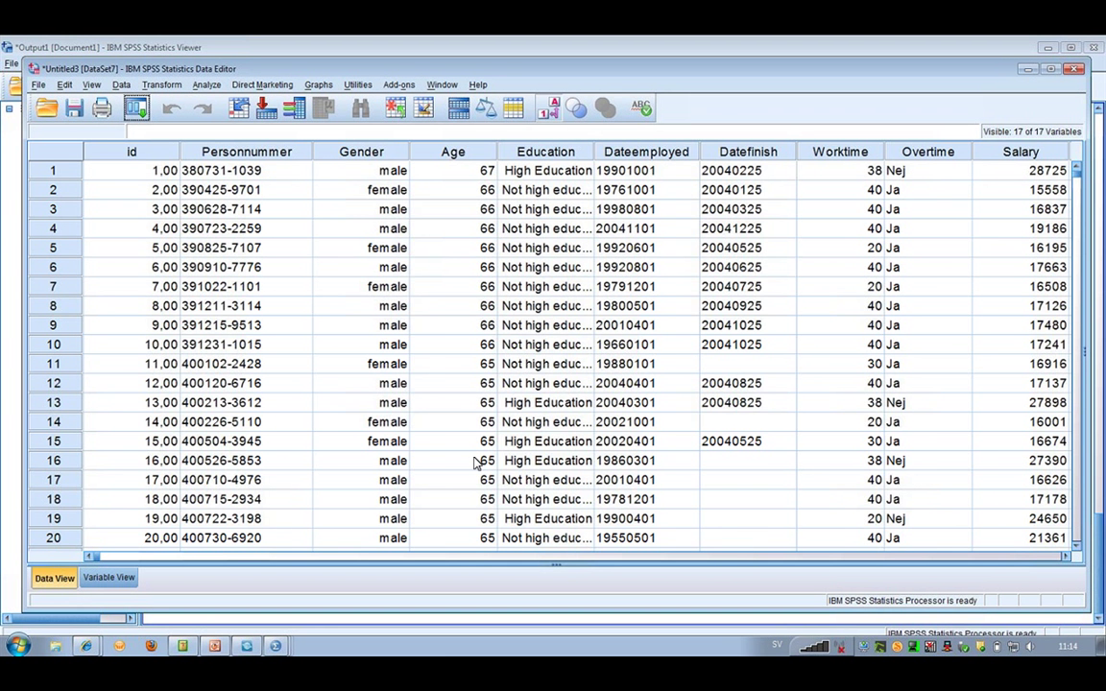
{"action": "left_click", "coordinate": [107, 558]}
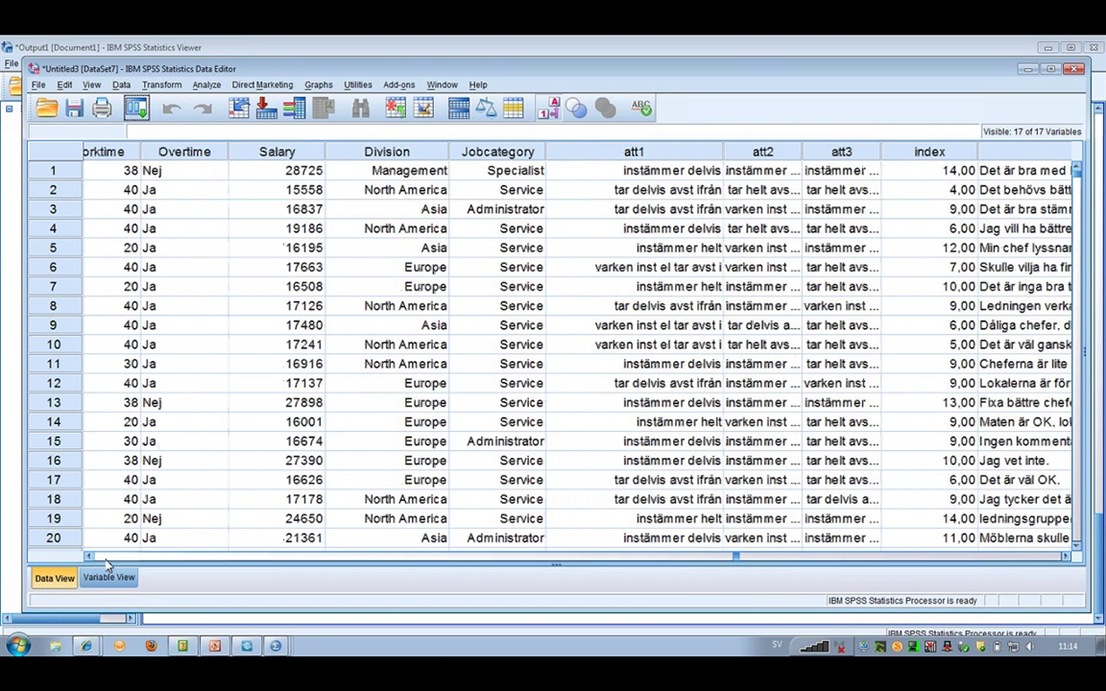
{"action": "left_click_drag", "start_coordinate": [107, 564], "coordinate": [740, 566]}
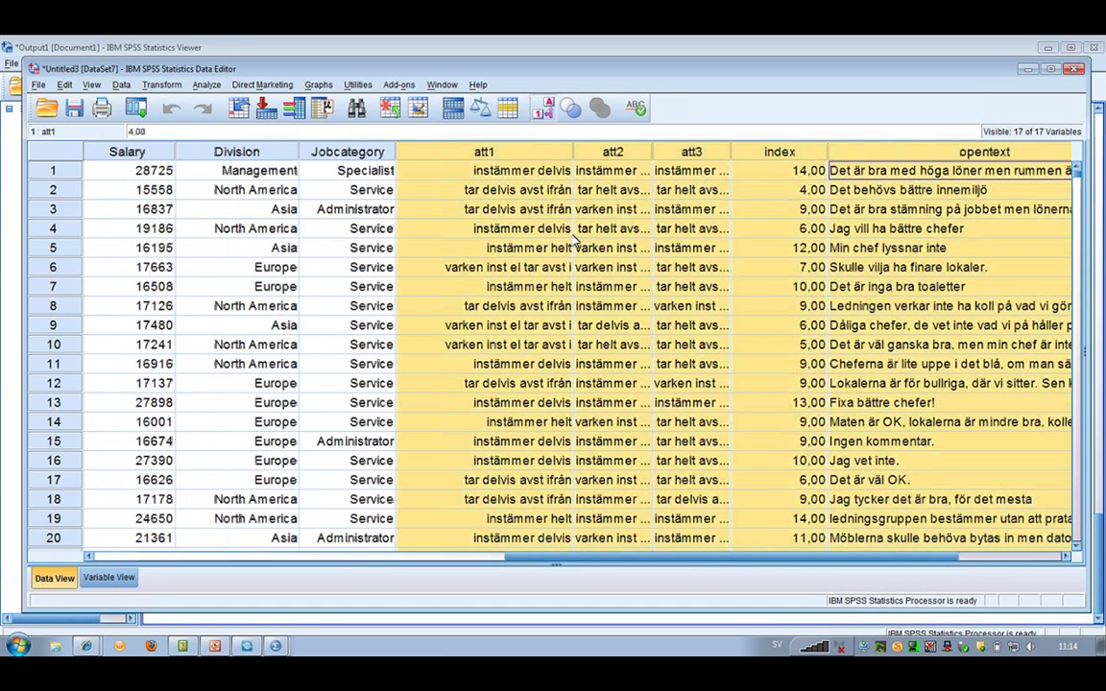
{"action": "scroll", "coordinate": [622, 558], "scroll_direction": "left", "scroll_amount": 5}
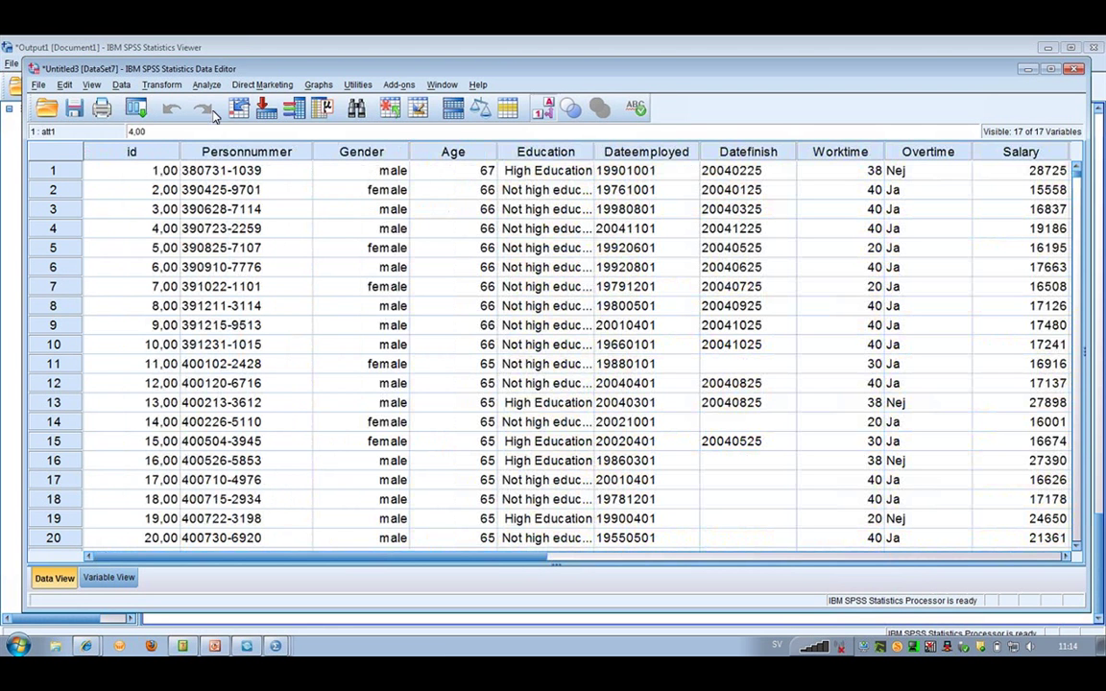
{"action": "left_click", "coordinate": [39, 86]}
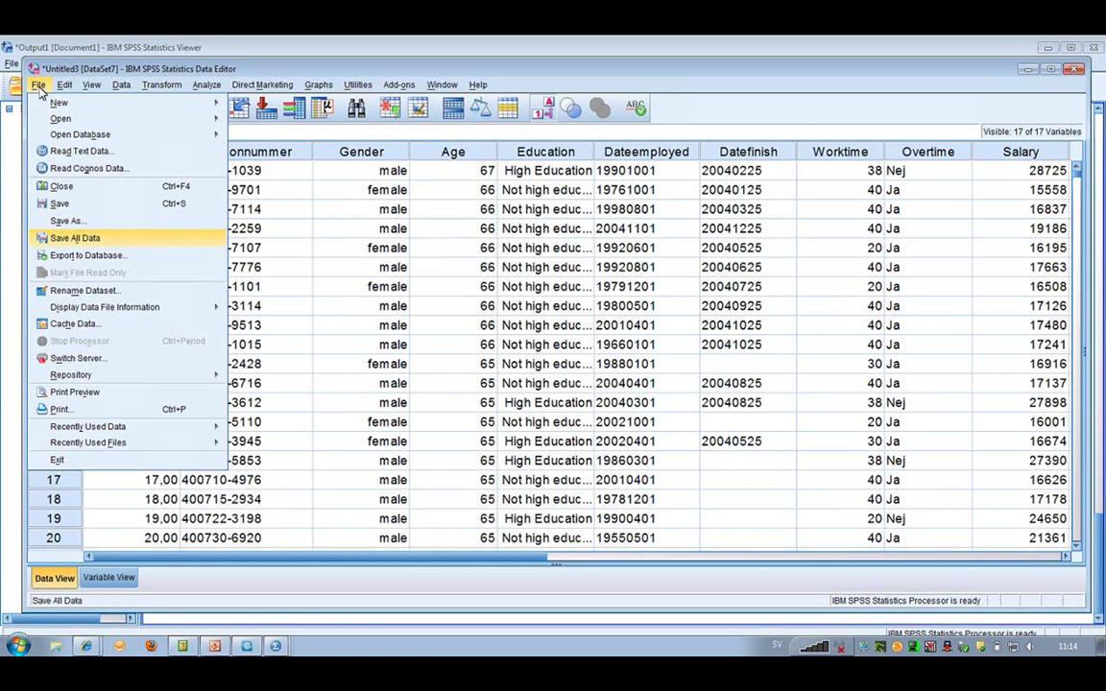
Save the data as 'merged file' with Encrypt file with password ticked.
{"action": "left_click", "coordinate": [69, 225]}
{"action": "type", "text": "merged"}
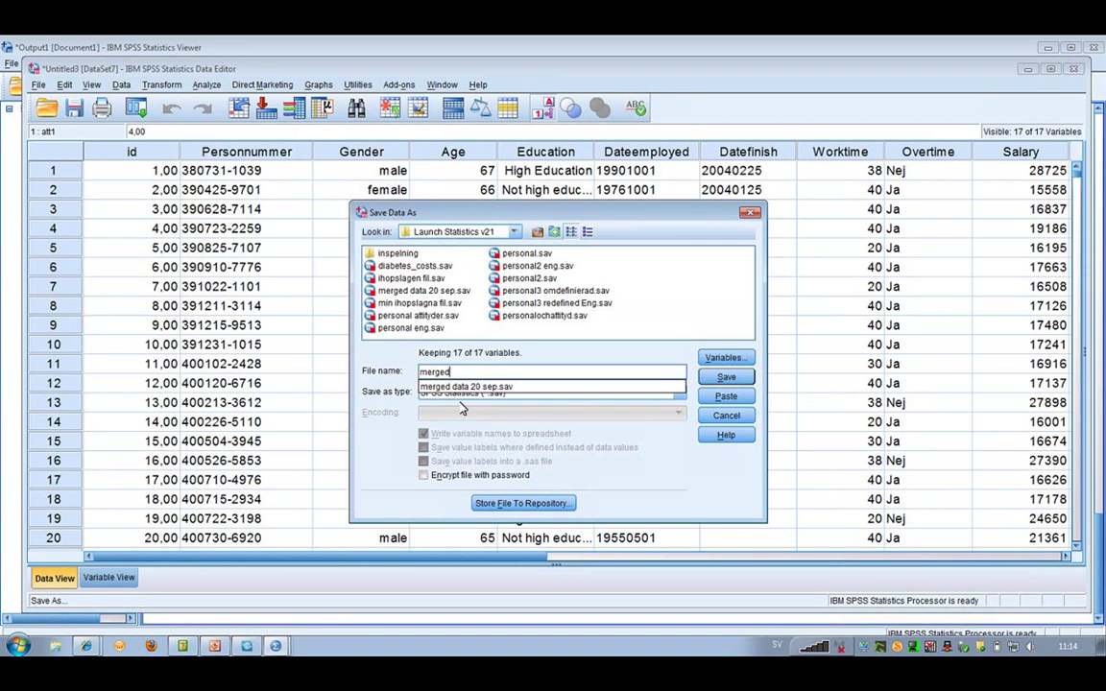
{"action": "type", "text": " f"}
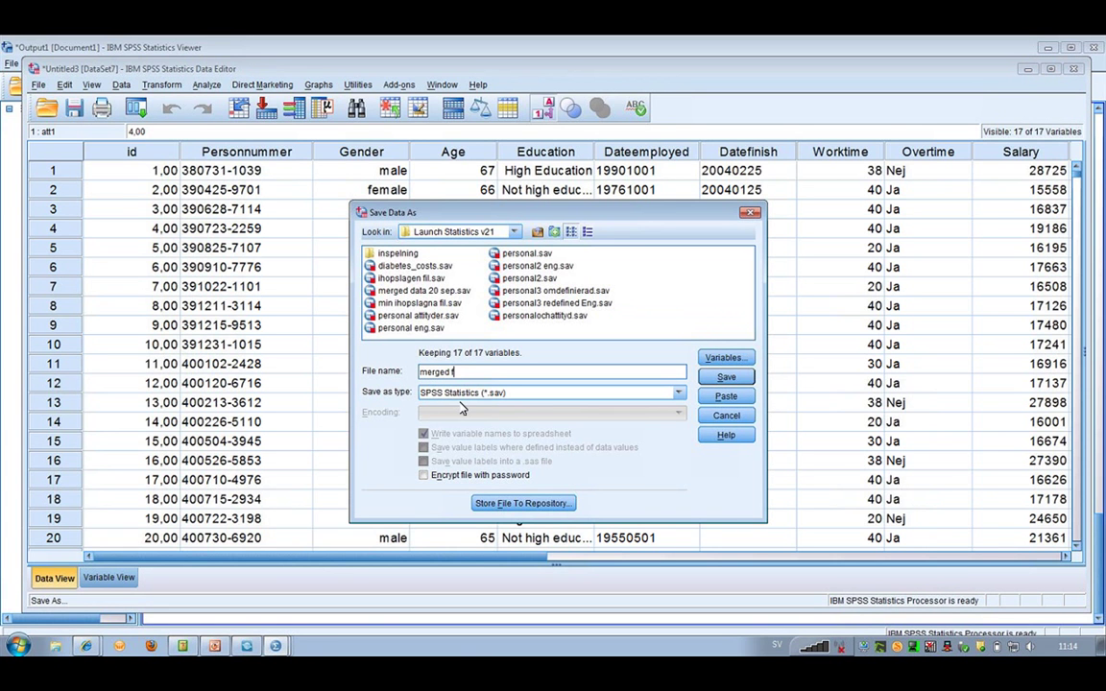
{"action": "type", "text": "ile"}
{"action": "left_click", "coordinate": [425, 475]}
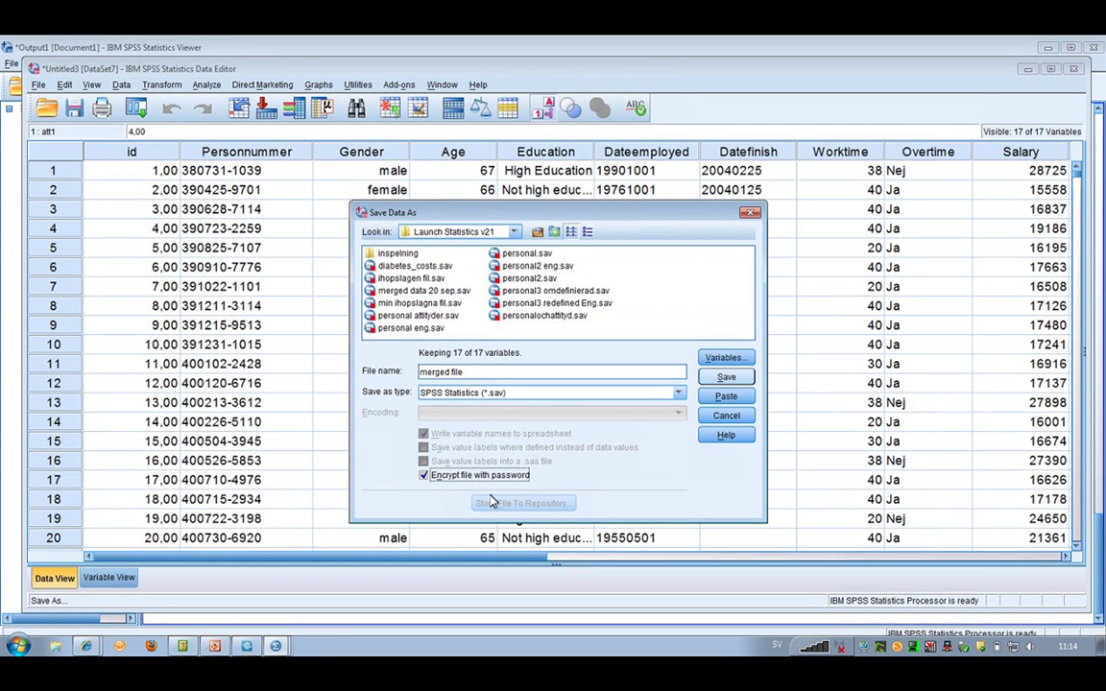
{"action": "left_click", "coordinate": [726, 377]}
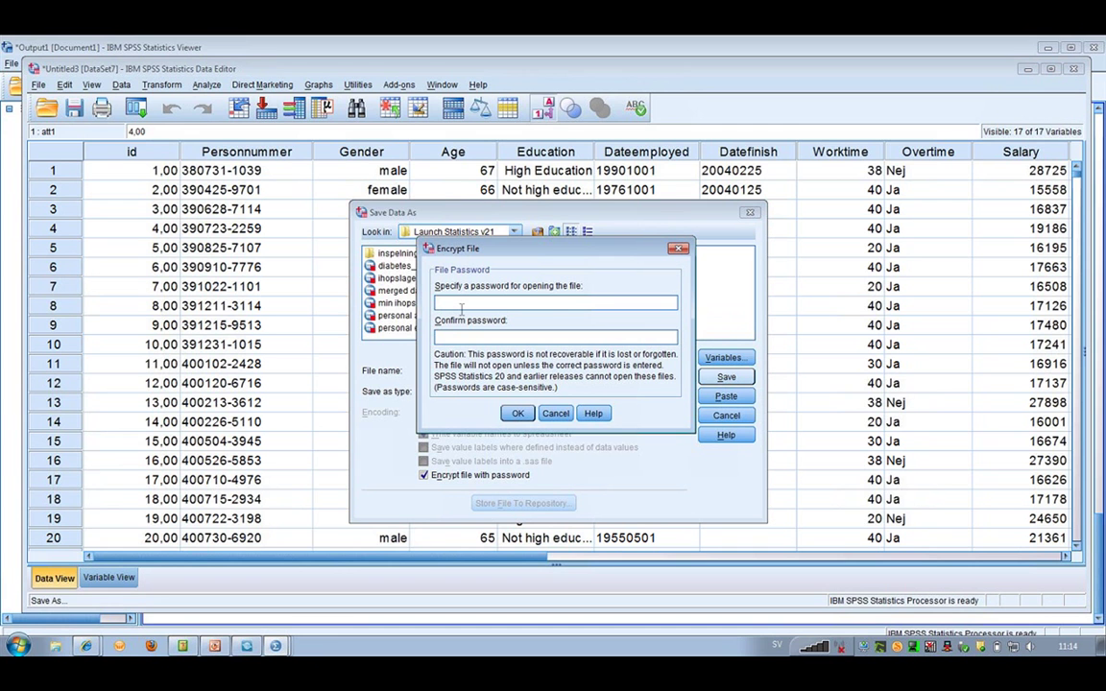
Enter and confirm the file password to finish saving.
{"action": "type", "text": "********"}
{"action": "left_click", "coordinate": [470, 339]}
{"action": "type", "text": "*********"}
{"action": "left_click", "coordinate": [518, 414]}
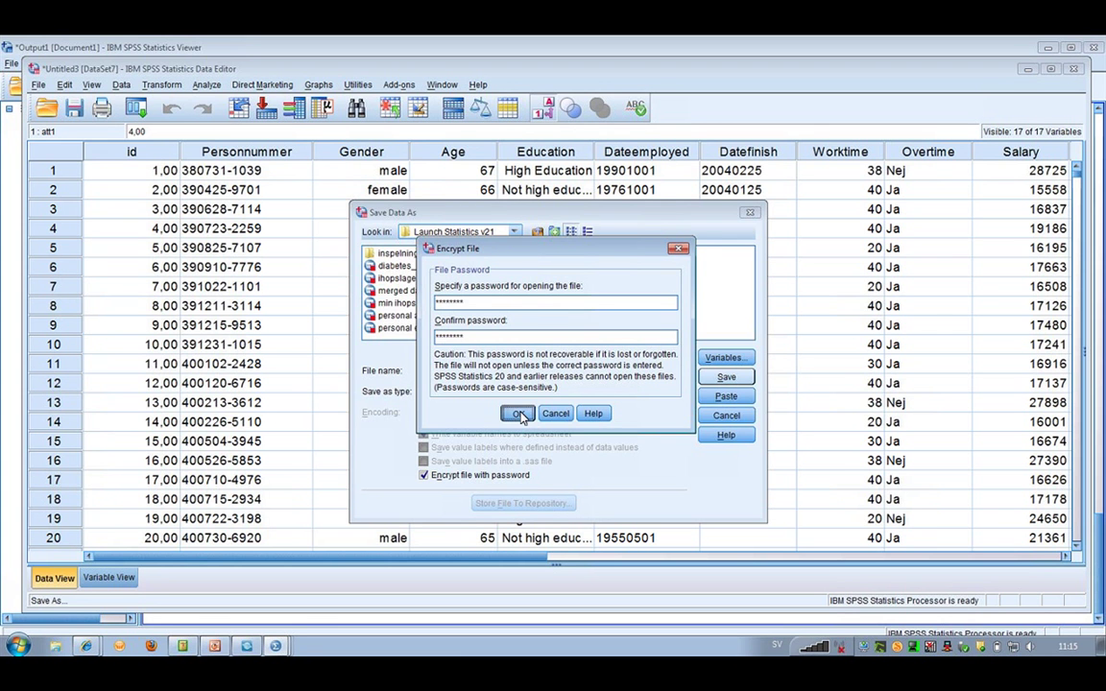
{"action": "left_click", "coordinate": [38, 85]}
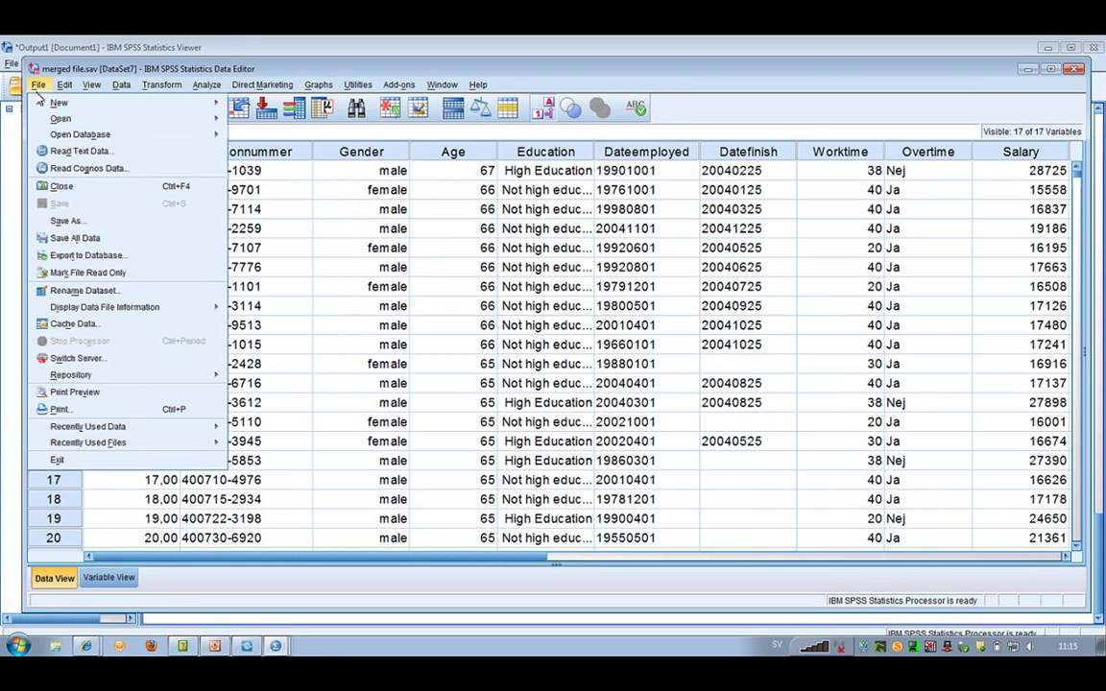
Close the merged dataset, then open merged file.sav and enter a password.
{"action": "key", "text": "c"}
{"action": "key", "text": "c"}
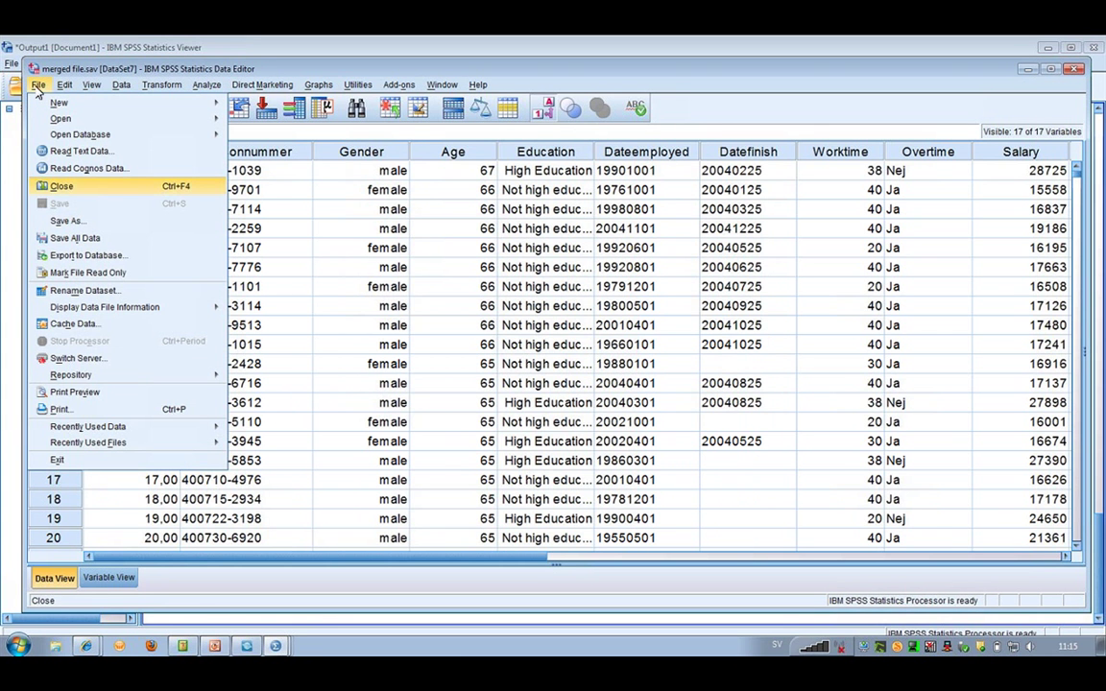
{"action": "left_click", "coordinate": [79, 189]}
{"action": "left_click", "coordinate": [38, 84]}
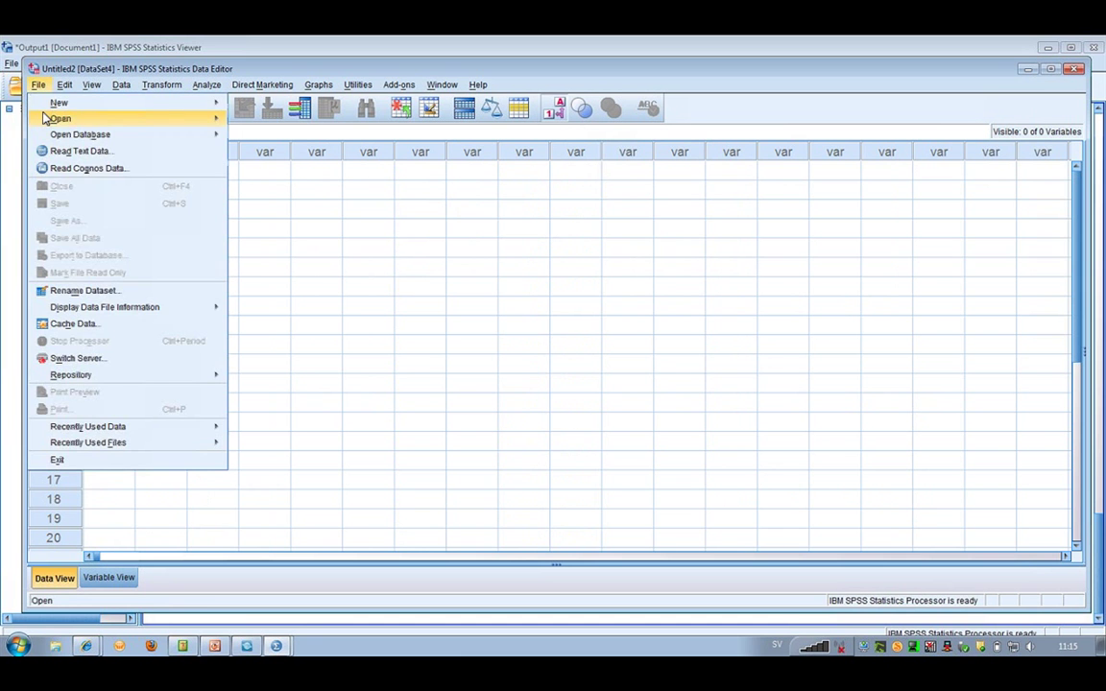
{"action": "left_click", "coordinate": [45, 118]}
{"action": "left_click", "coordinate": [257, 122]}
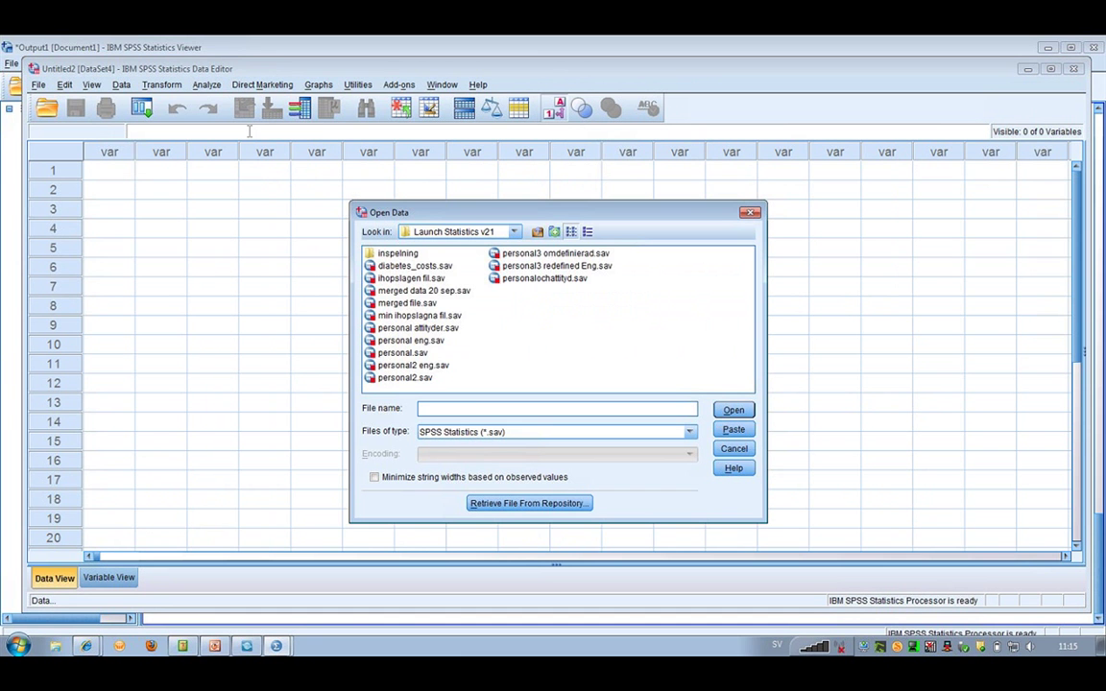
{"action": "left_click", "coordinate": [407, 302]}
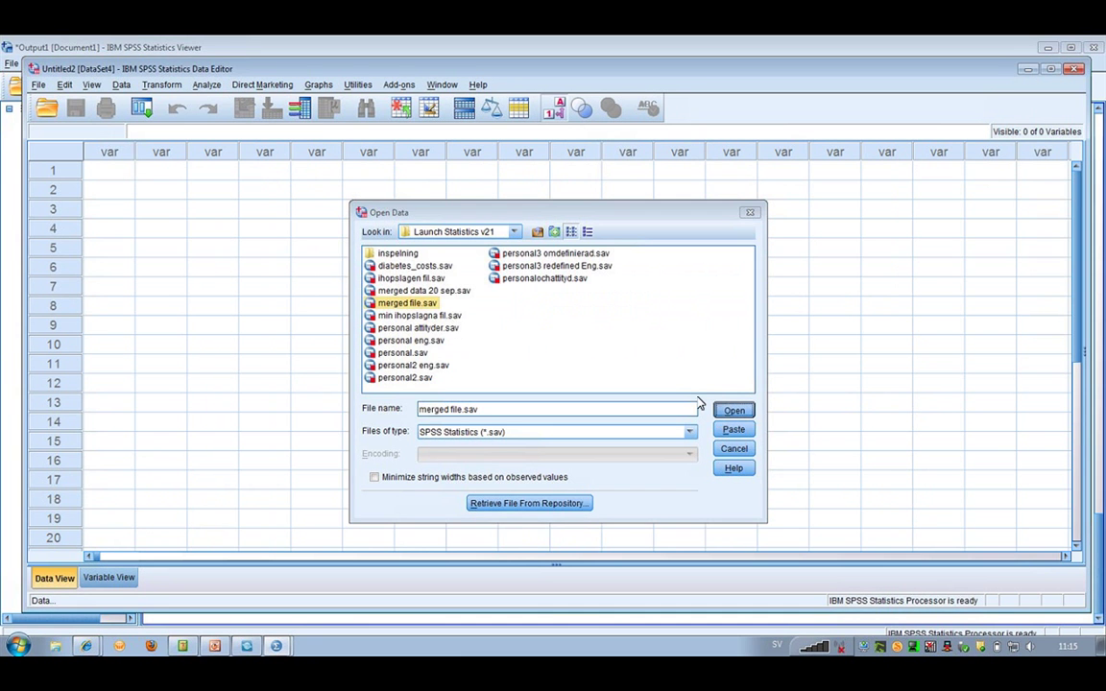
{"action": "left_click", "coordinate": [724, 412]}
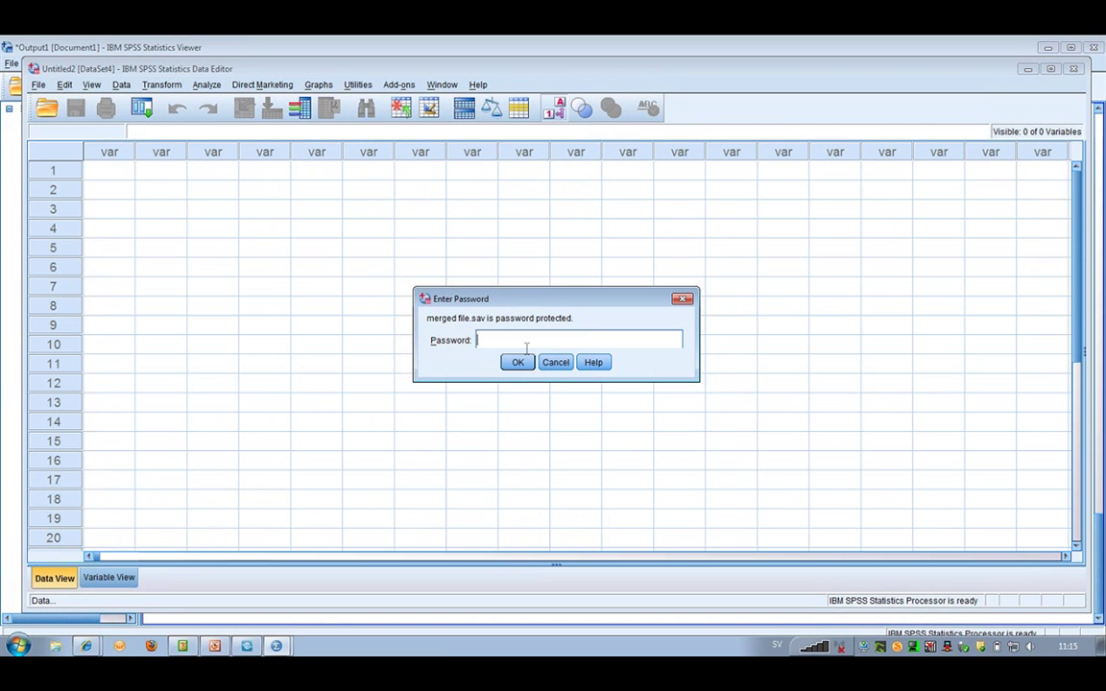
{"action": "type", "text": "****"}
Dismiss the wrong-password error and reopen merged file.sav with another password.
{"action": "key", "text": "Return"}
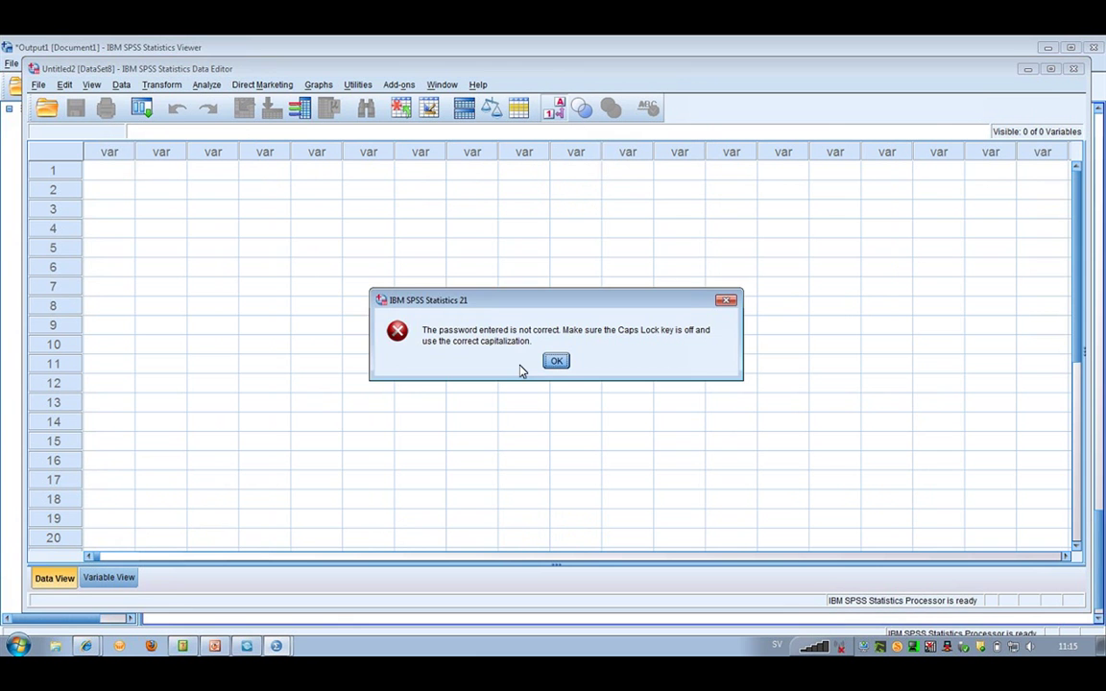
{"action": "left_click", "coordinate": [555, 362]}
{"action": "left_click", "coordinate": [38, 85]}
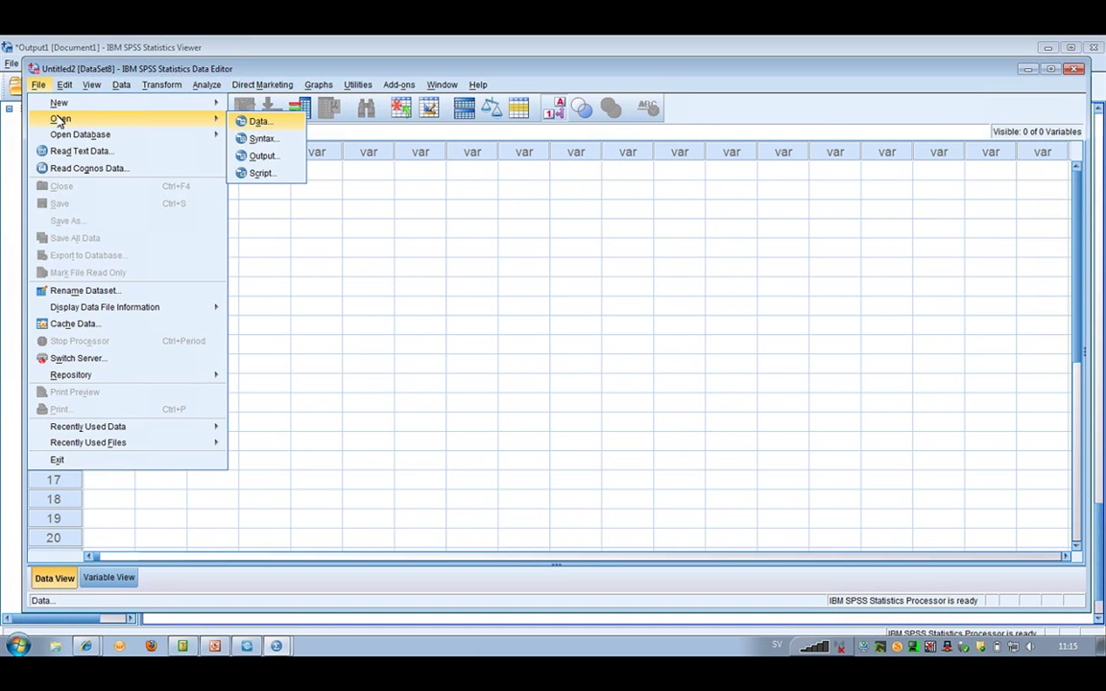
{"action": "left_click", "coordinate": [256, 122]}
{"action": "left_click", "coordinate": [410, 304]}
{"action": "left_click", "coordinate": [732, 411]}
{"action": "type", "text": "*****"}
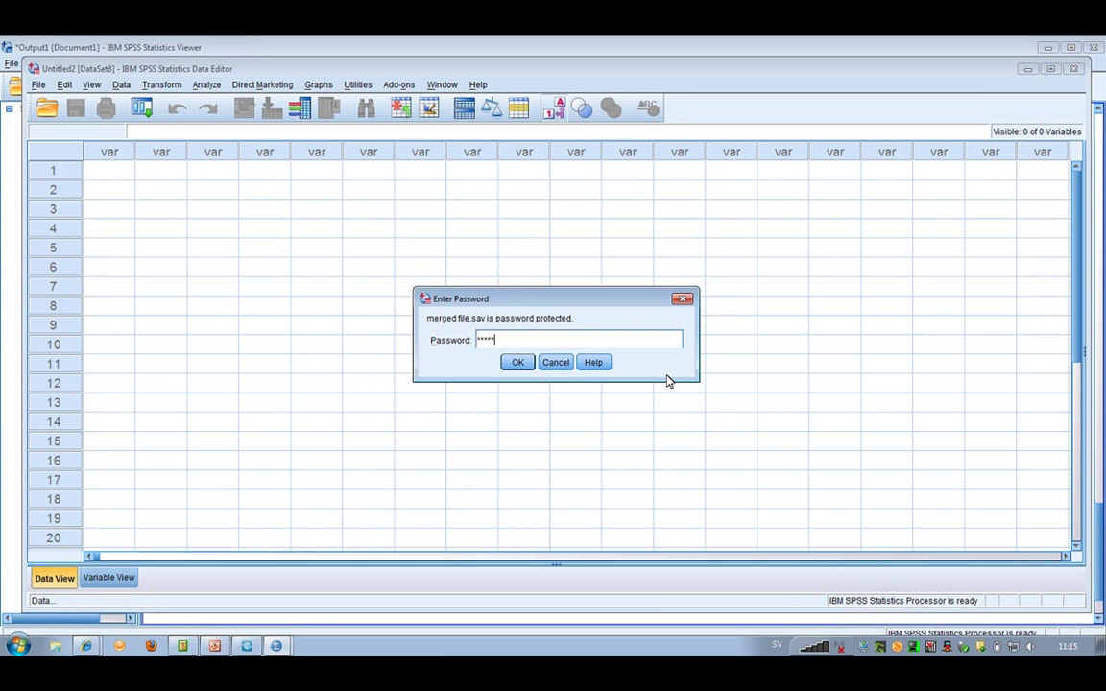
{"action": "type", "text": "***"}
Confirm the password and scroll through merged file.sav's 17 variables back to id.
{"action": "key", "text": "Return"}
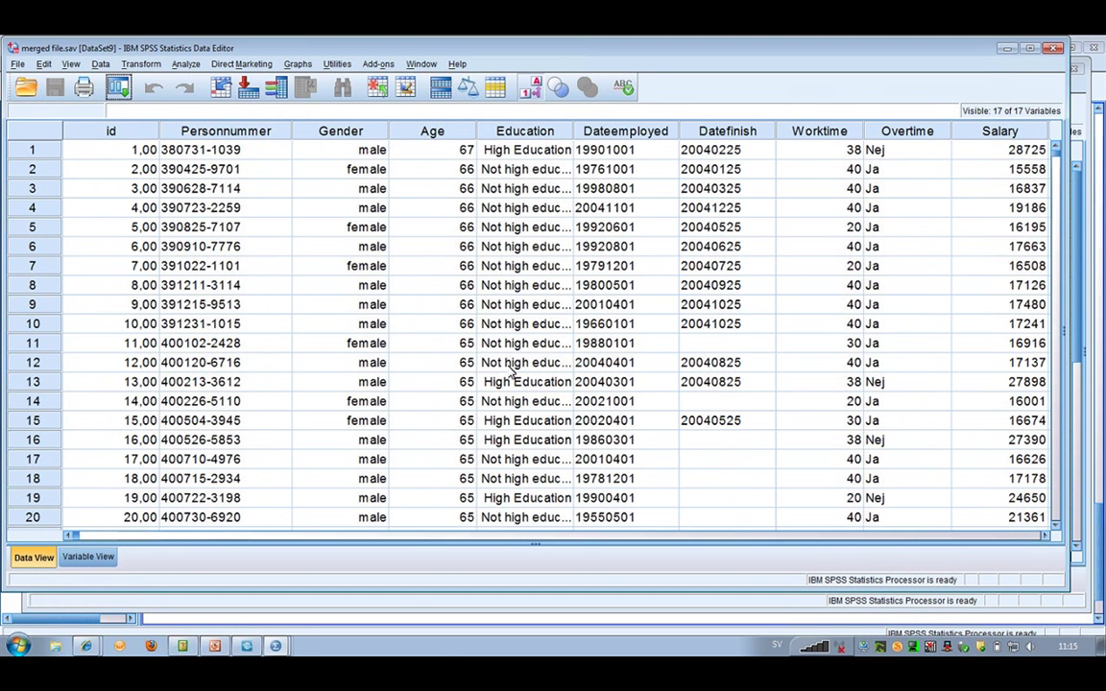
{"action": "scroll", "coordinate": [80, 540], "scroll_direction": "right", "scroll_amount": 3}
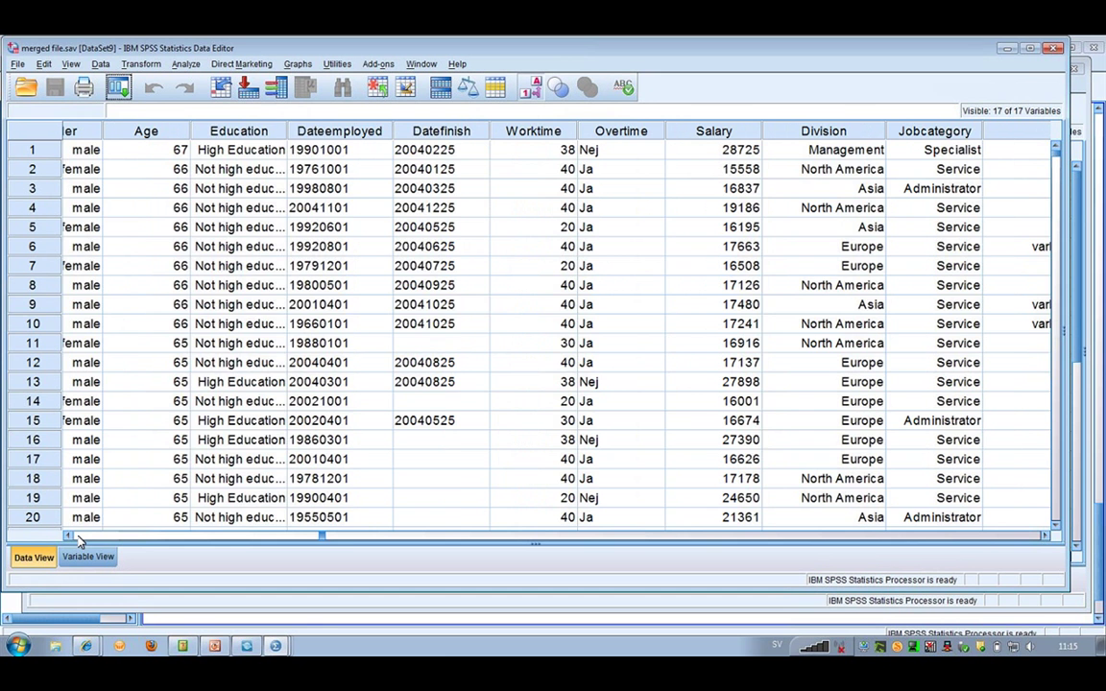
{"action": "scroll", "coordinate": [346, 543], "scroll_direction": "right", "scroll_amount": 3}
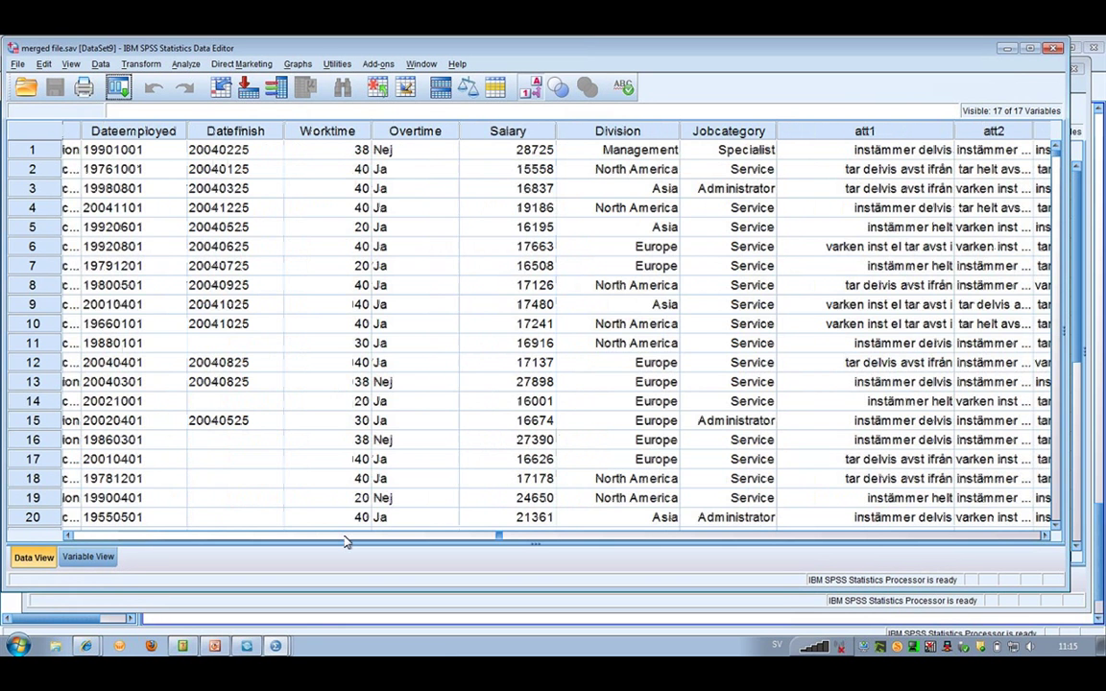
{"action": "scroll", "coordinate": [345, 543], "scroll_direction": "left", "scroll_amount": 5}
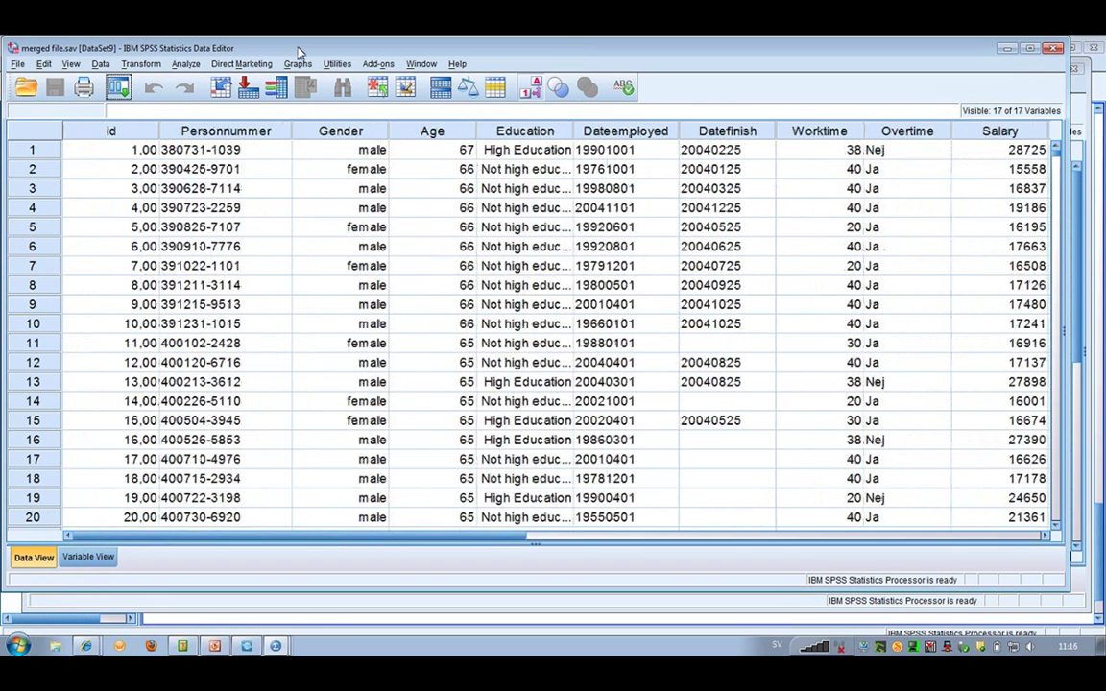
Build a compact custom table of Monthly salary and Age means by Gender and Jobcategory.
{"action": "left_click", "coordinate": [186, 65]}
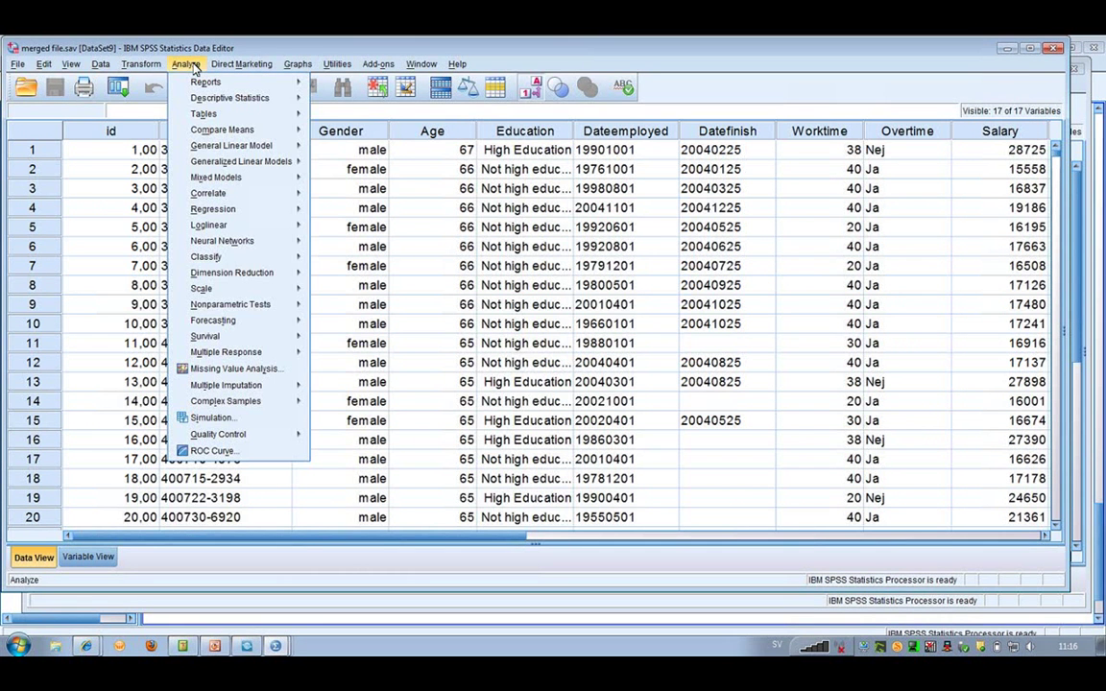
{"action": "key", "text": "Down"}
{"action": "key", "text": "Down"}
{"action": "key", "text": "Down"}
{"action": "key", "text": "Right"}
{"action": "key", "text": "Right"}
{"action": "key", "text": "Down"}
{"action": "mouse_move", "coordinate": [278, 129]}
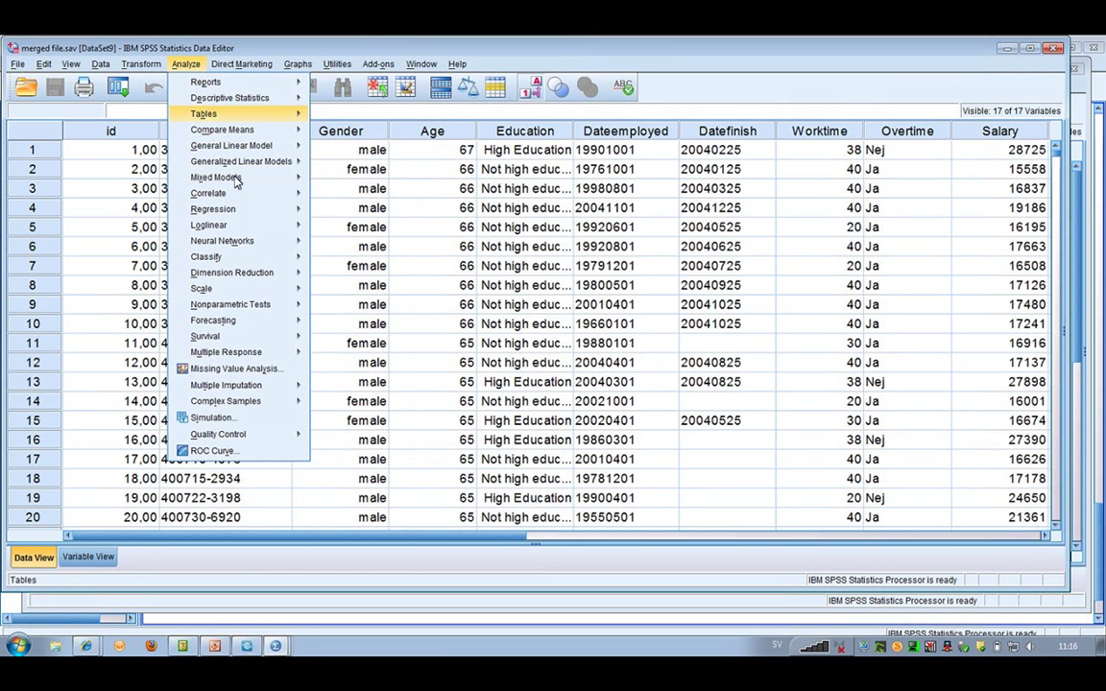
{"action": "left_click", "coordinate": [213, 117]}
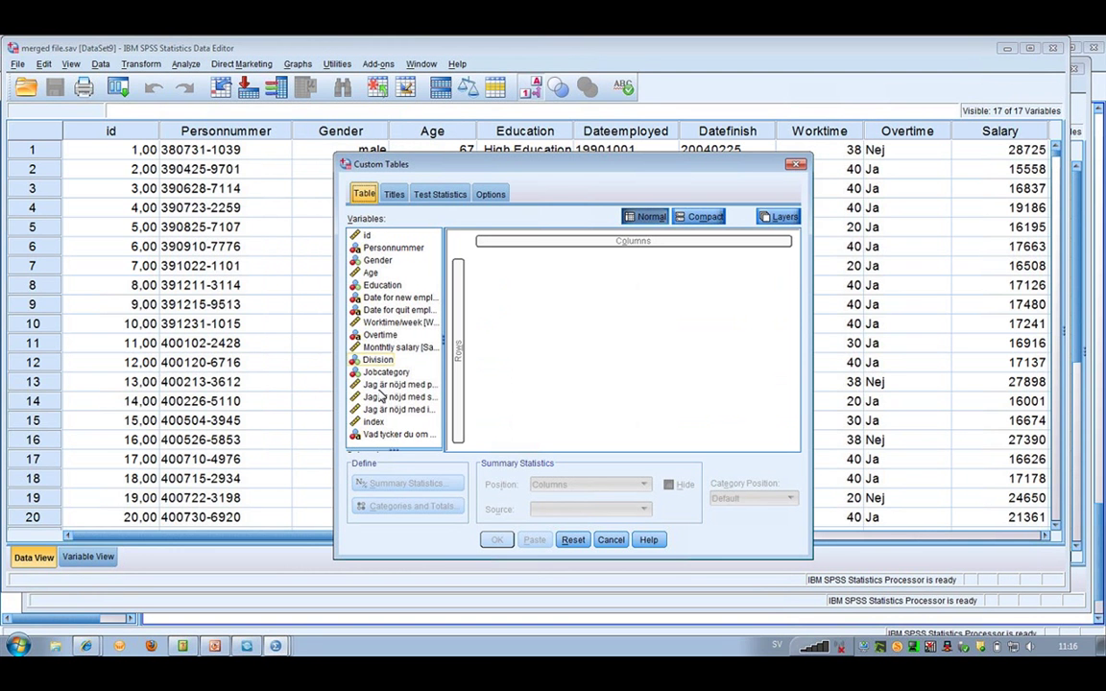
{"action": "left_click_drag", "start_coordinate": [380, 348], "coordinate": [573, 256]}
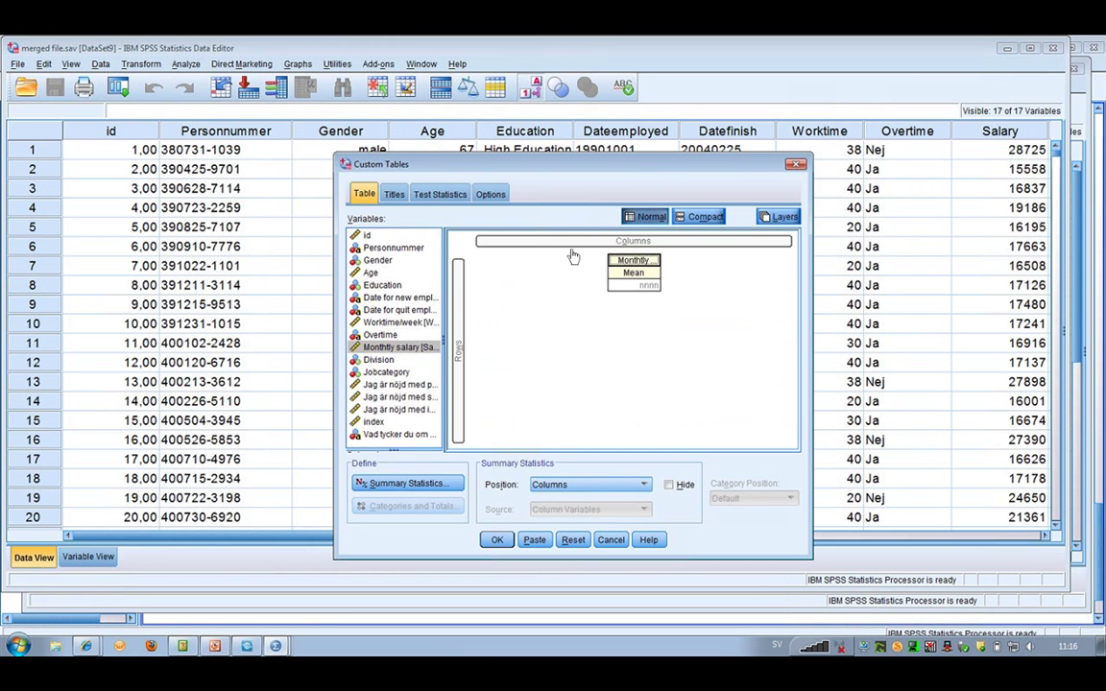
{"action": "left_click_drag", "start_coordinate": [371, 274], "coordinate": [762, 262]}
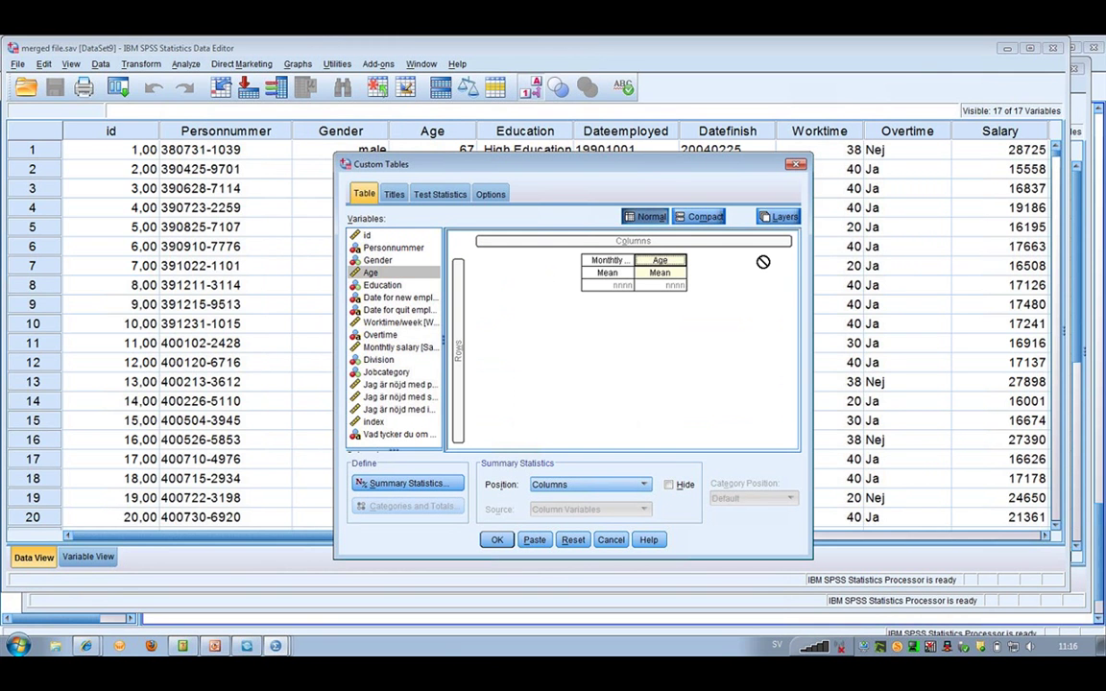
{"action": "left_click", "coordinate": [700, 219]}
{"action": "left_click_drag", "start_coordinate": [376, 260], "coordinate": [456, 275]}
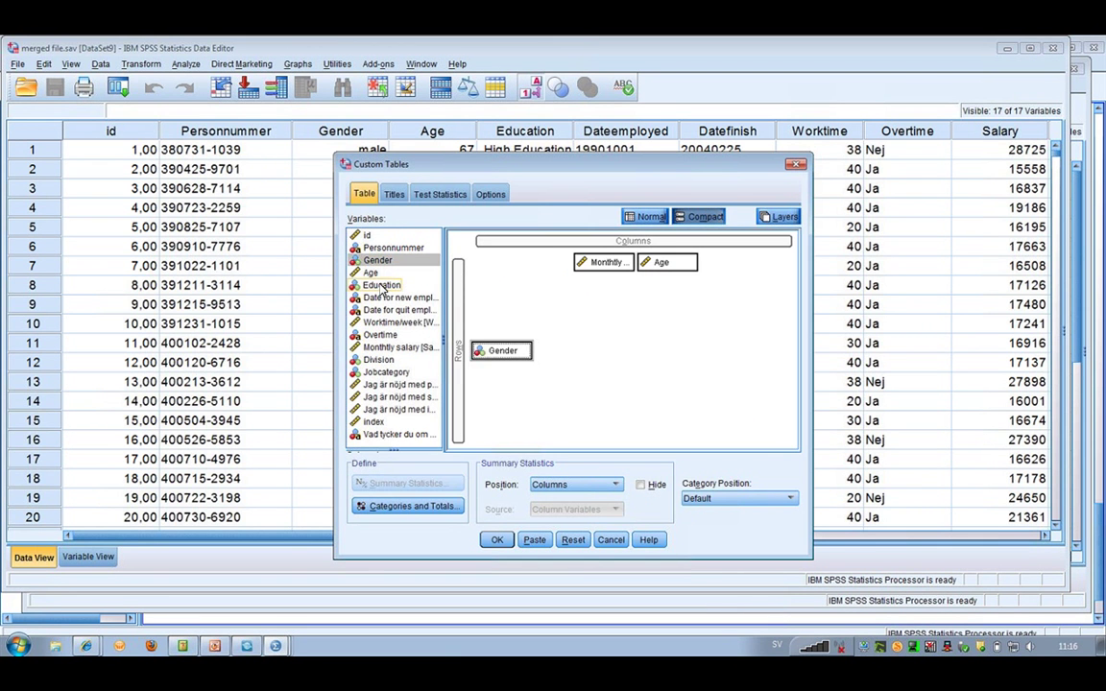
{"action": "left_click_drag", "start_coordinate": [384, 372], "coordinate": [528, 369]}
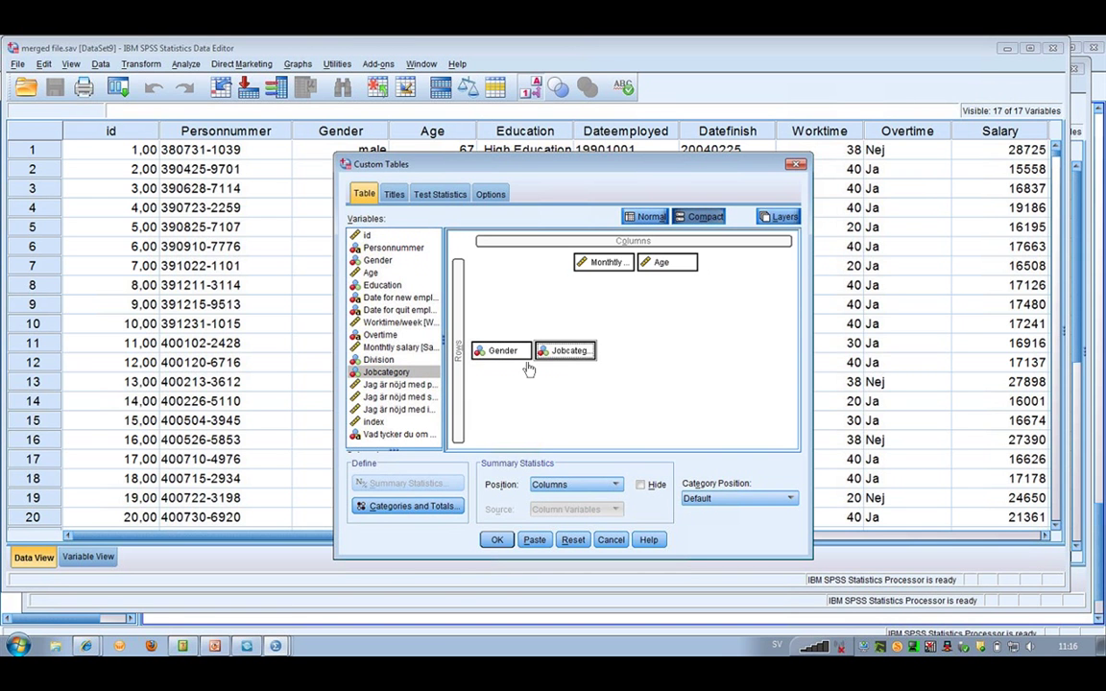
{"action": "left_click", "coordinate": [497, 539]}
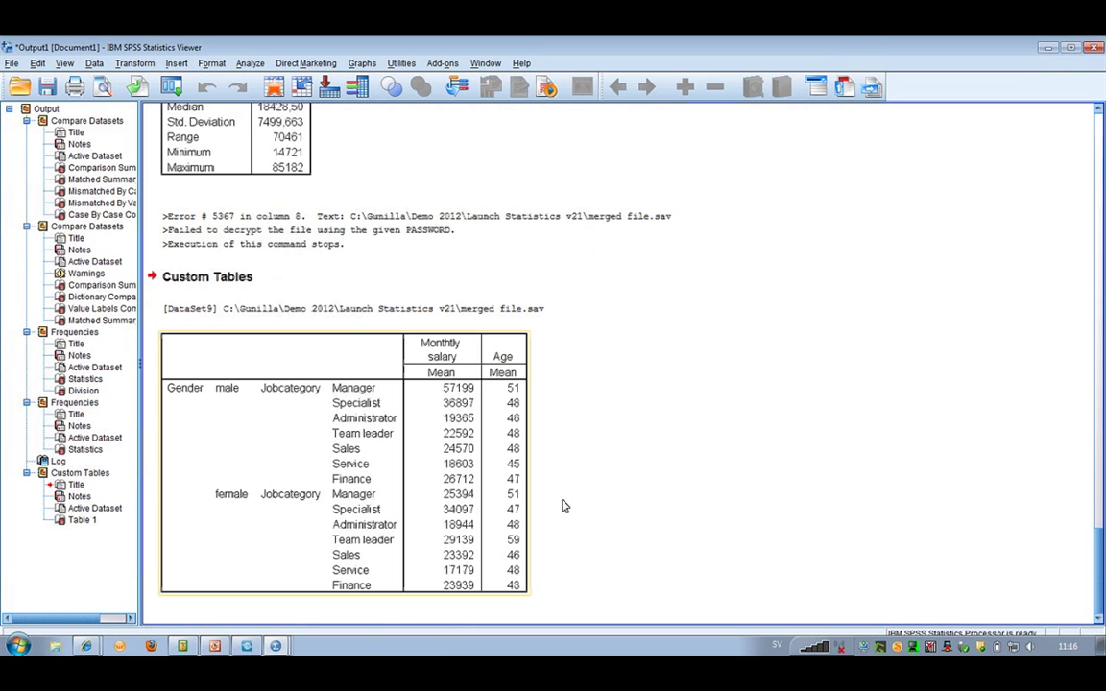
Activate the custom table and select all male Monthly salary mean cells, Manager through Sales.
{"action": "left_click", "coordinate": [391, 456]}
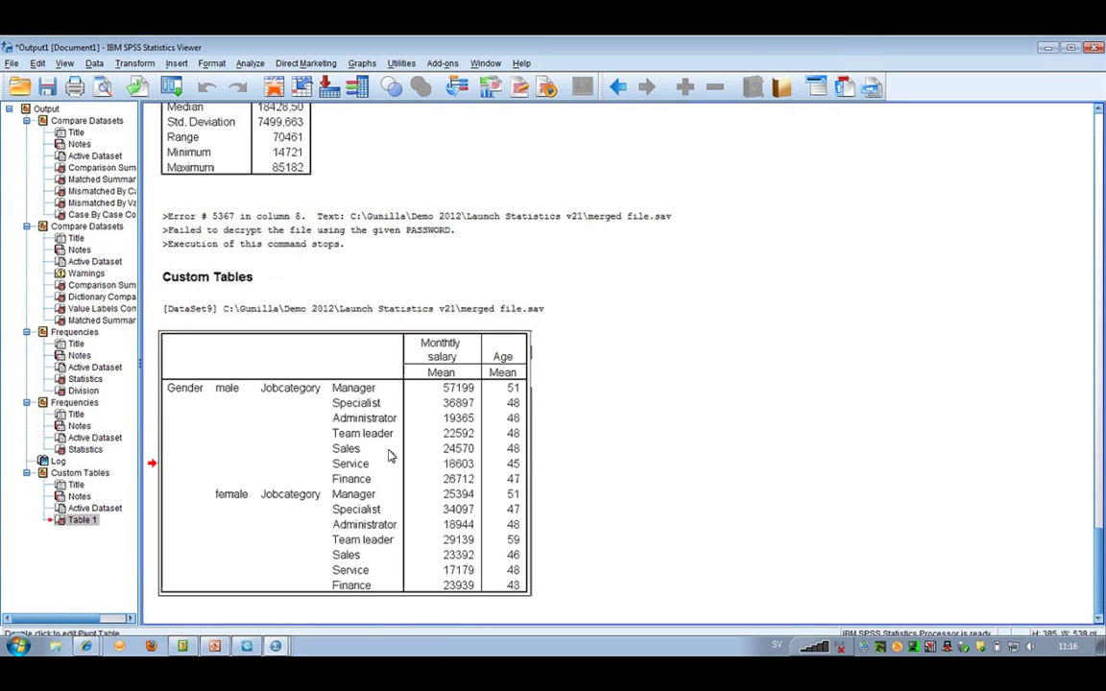
{"action": "double_click", "coordinate": [391, 456]}
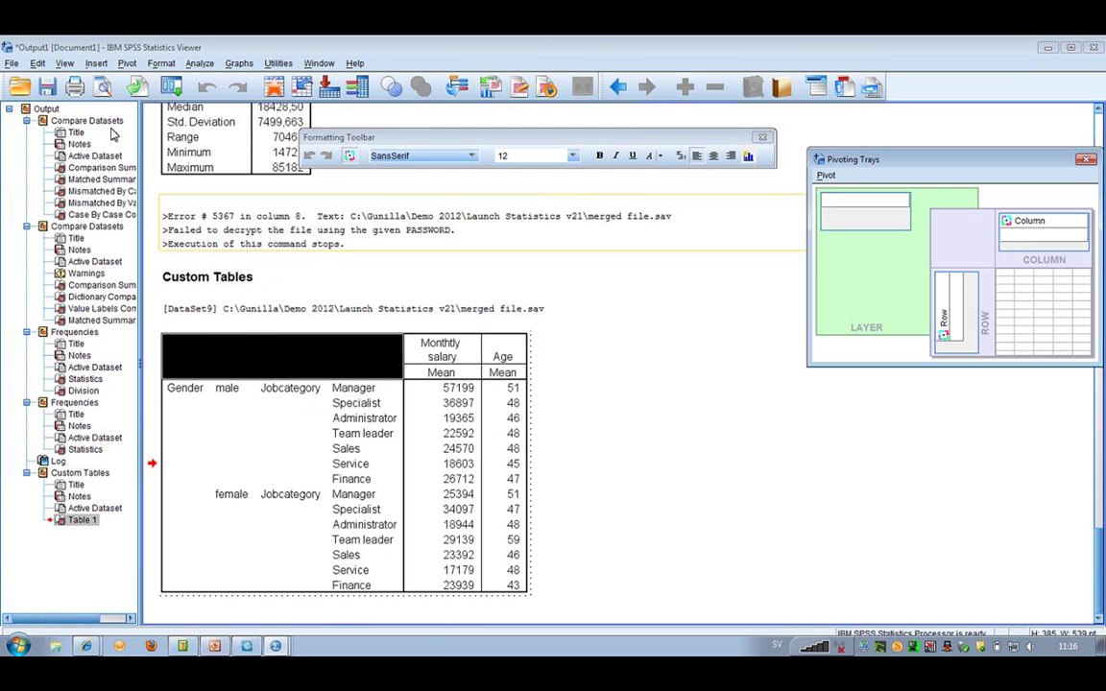
{"action": "mouse_move", "coordinate": [458, 464]}
{"action": "left_mouse_down"}
{"action": "mouse_move", "coordinate": [452, 390]}
{"action": "mouse_move", "coordinate": [456, 468]}
{"action": "left_mouse_up"}
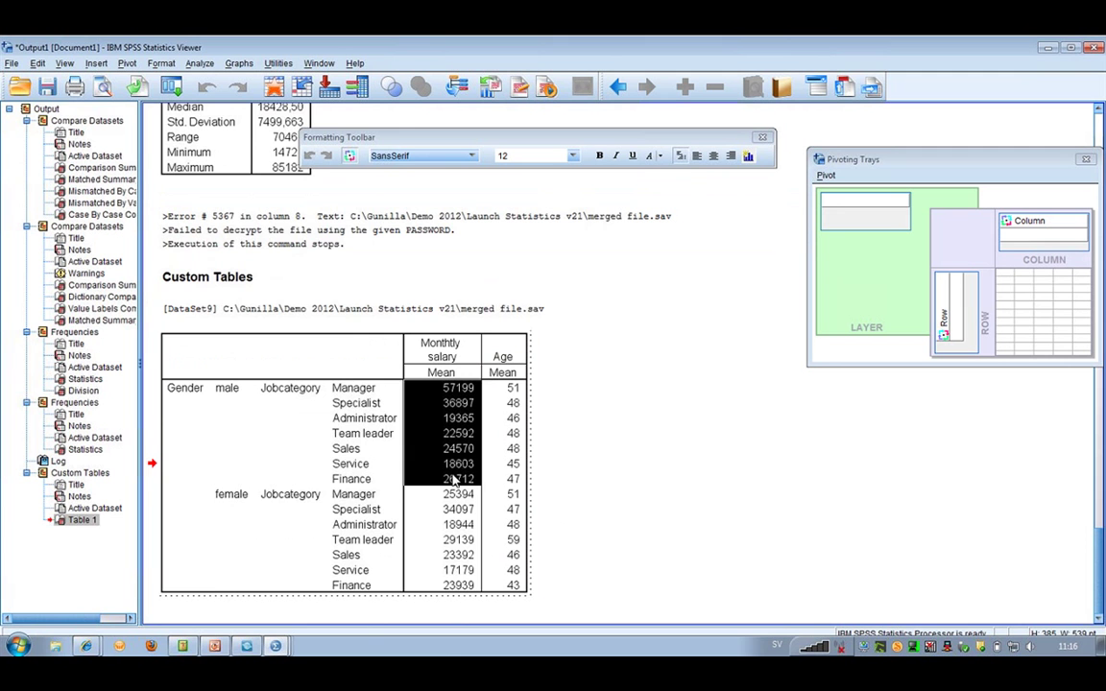
{"action": "mouse_move", "coordinate": [350, 464]}
{"action": "left_mouse_down"}
{"action": "mouse_move", "coordinate": [354, 388]}
{"action": "mouse_move", "coordinate": [365, 477]}
{"action": "left_mouse_up"}
{"action": "left_click_drag", "start_coordinate": [457, 448], "coordinate": [455, 392]}
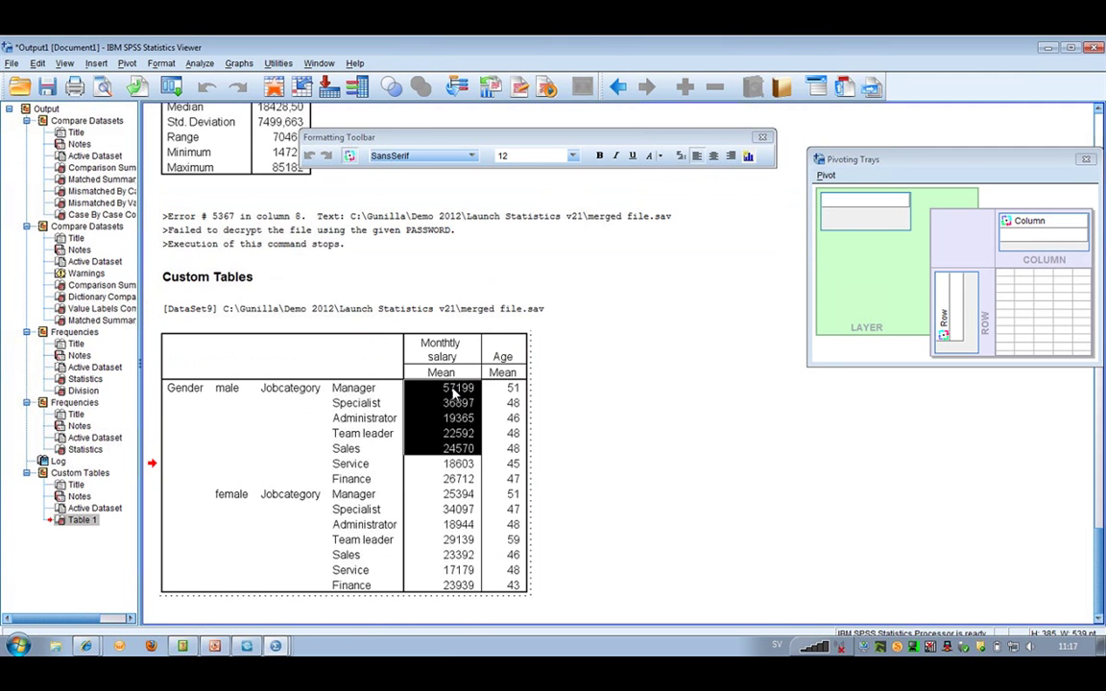
{"action": "left_click_drag", "start_coordinate": [455, 392], "coordinate": [458, 479]}
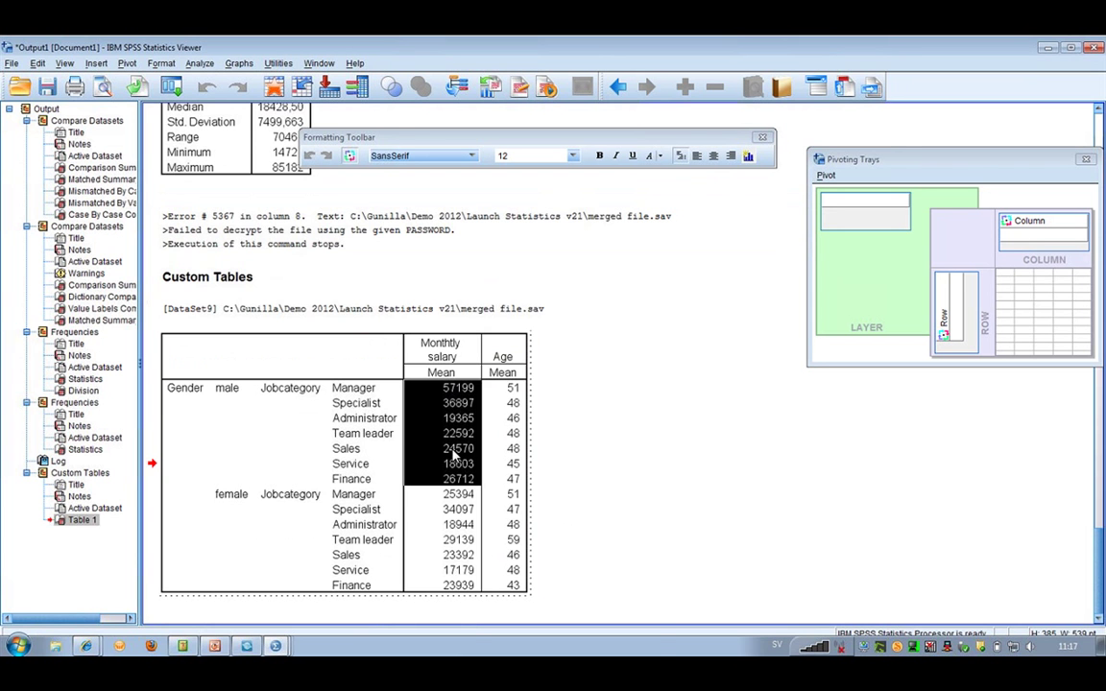
Sort the male rows by monthly salary in ascending order.
{"action": "right_click", "coordinate": [457, 423]}
{"action": "key", "text": "Down"}
{"action": "key", "text": "Down"}
{"action": "key", "text": "Down"}
{"action": "key", "text": "Down"}
{"action": "key", "text": "Down"}
{"action": "key", "text": "Down"}
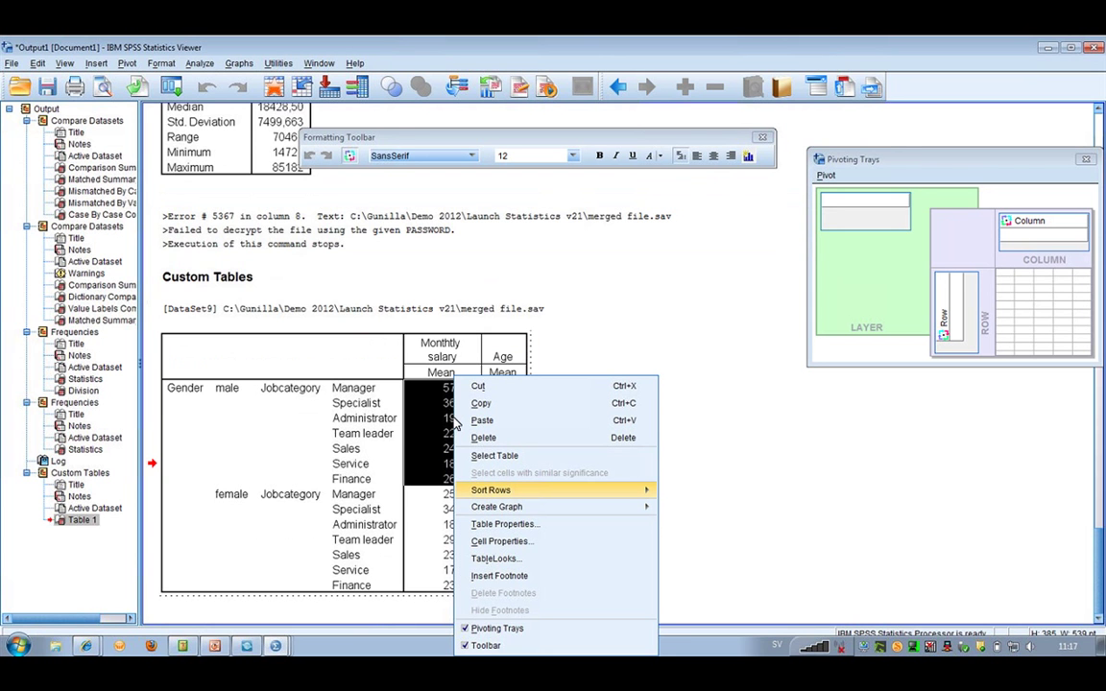
{"action": "mouse_move", "coordinate": [488, 498]}
{"action": "key", "text": "Right"}
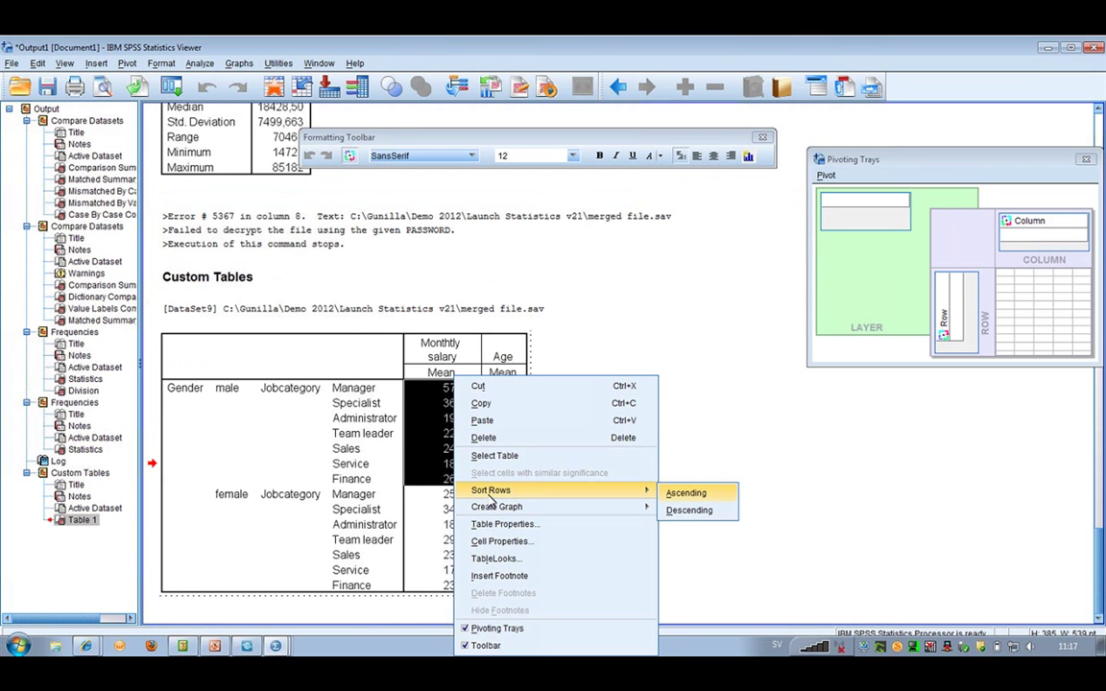
{"action": "left_click", "coordinate": [695, 498]}
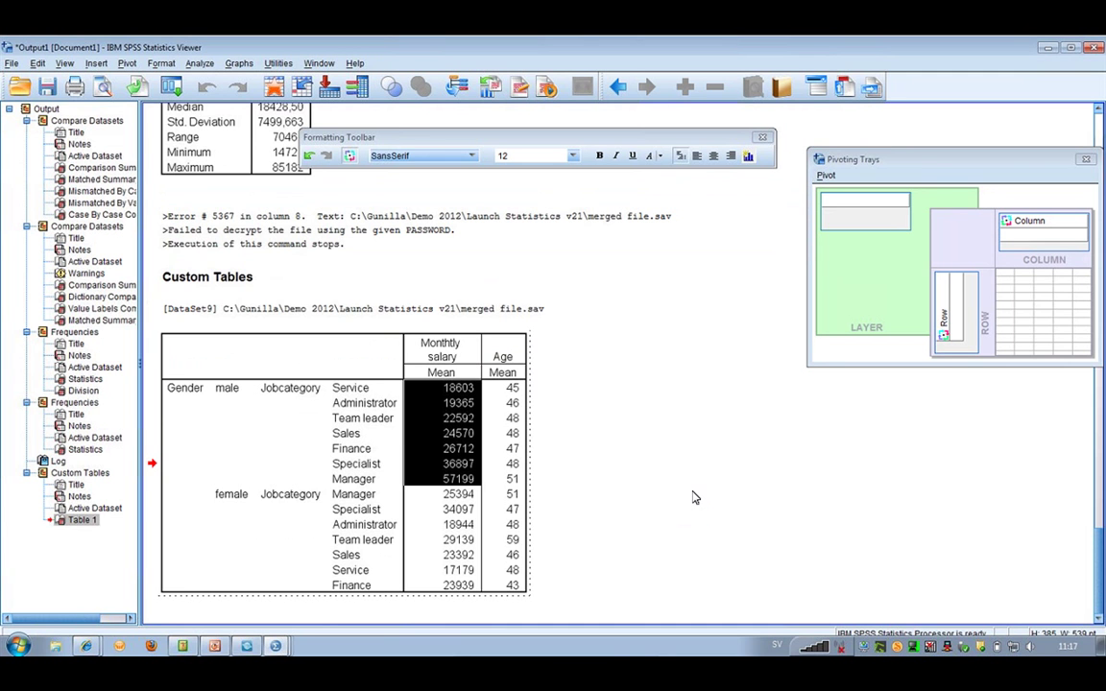
Select the male job labels Service through Manager and sort them in ascending order.
{"action": "left_click", "coordinate": [366, 388]}
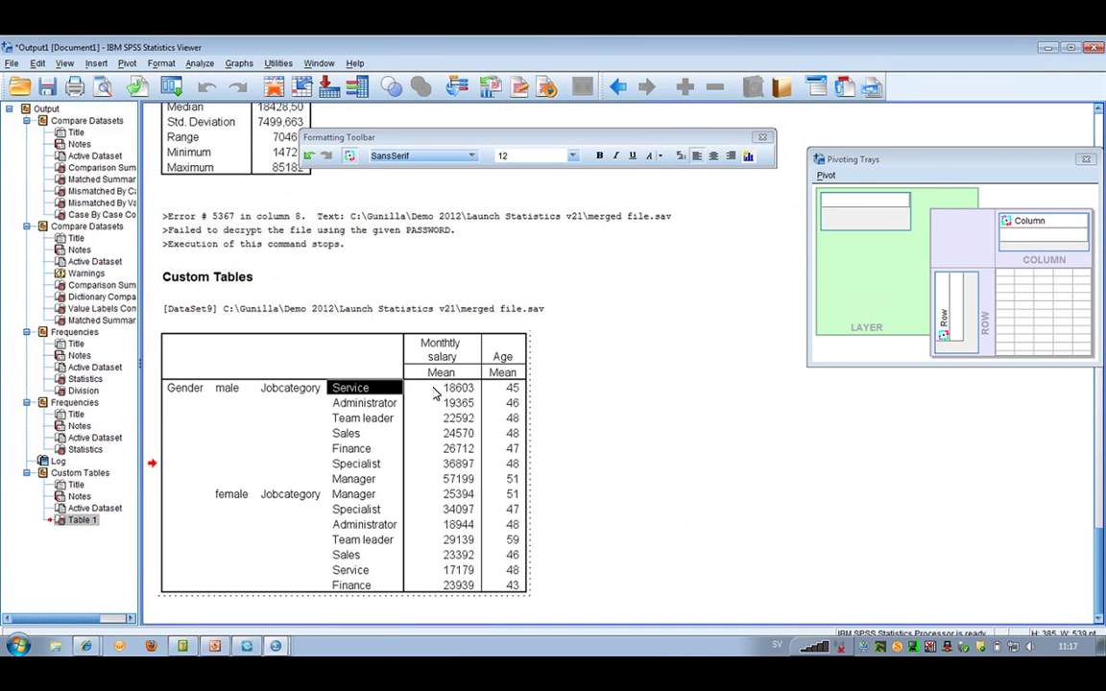
{"action": "left_click", "coordinate": [356, 480]}
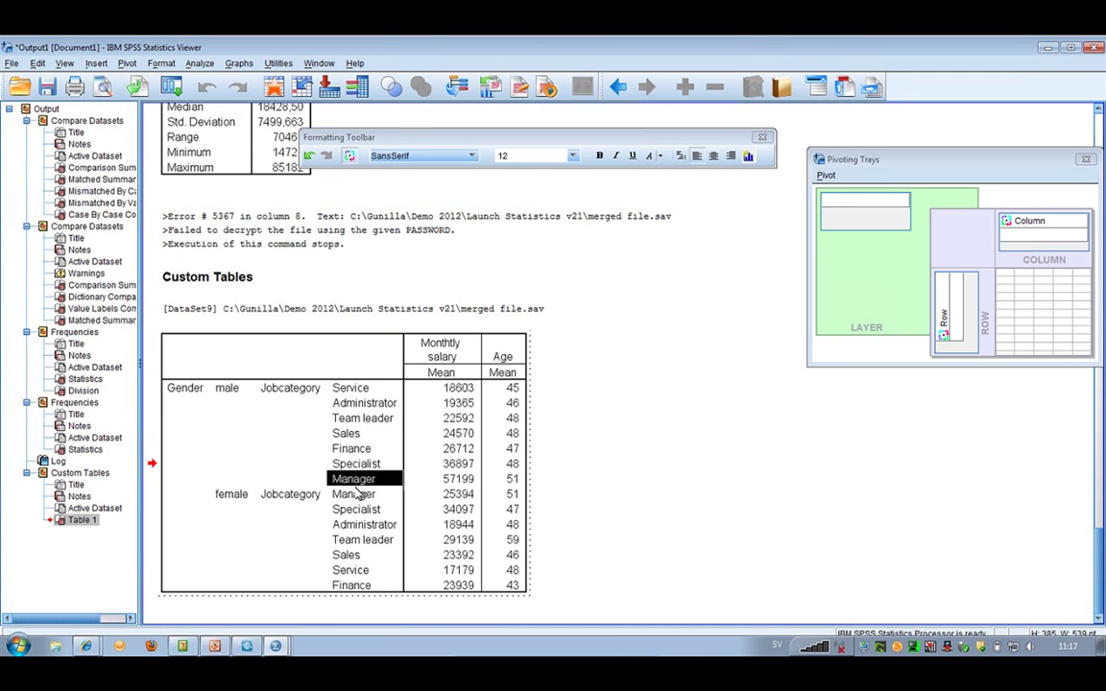
{"action": "left_click", "coordinate": [436, 482]}
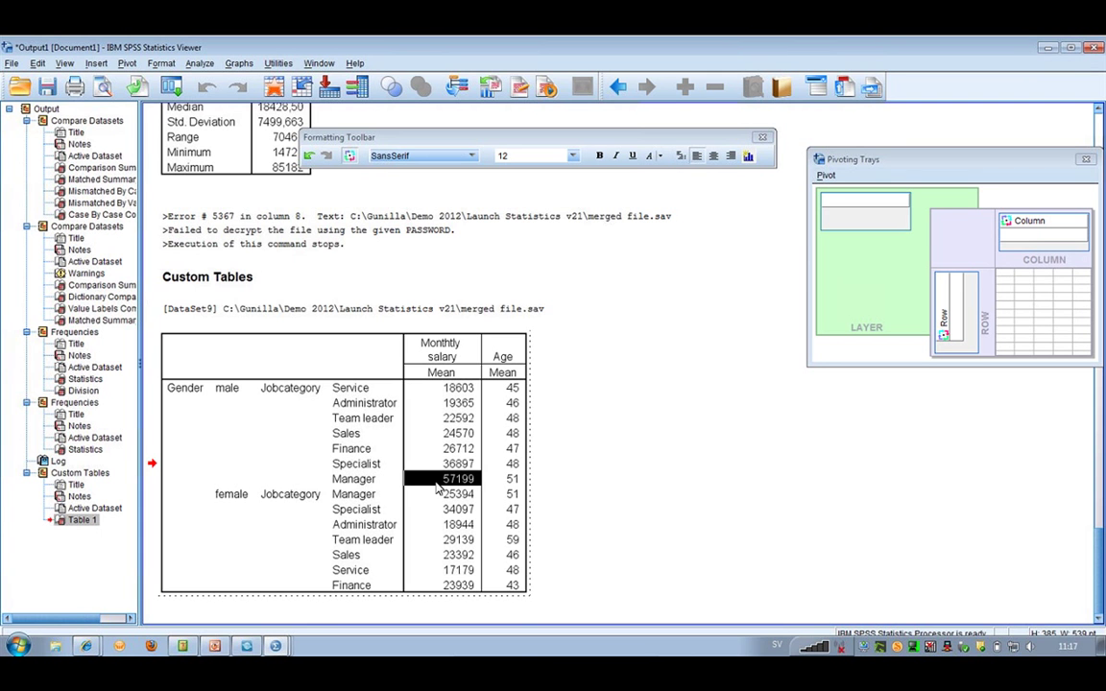
{"action": "left_click_drag", "start_coordinate": [346, 388], "coordinate": [350, 479]}
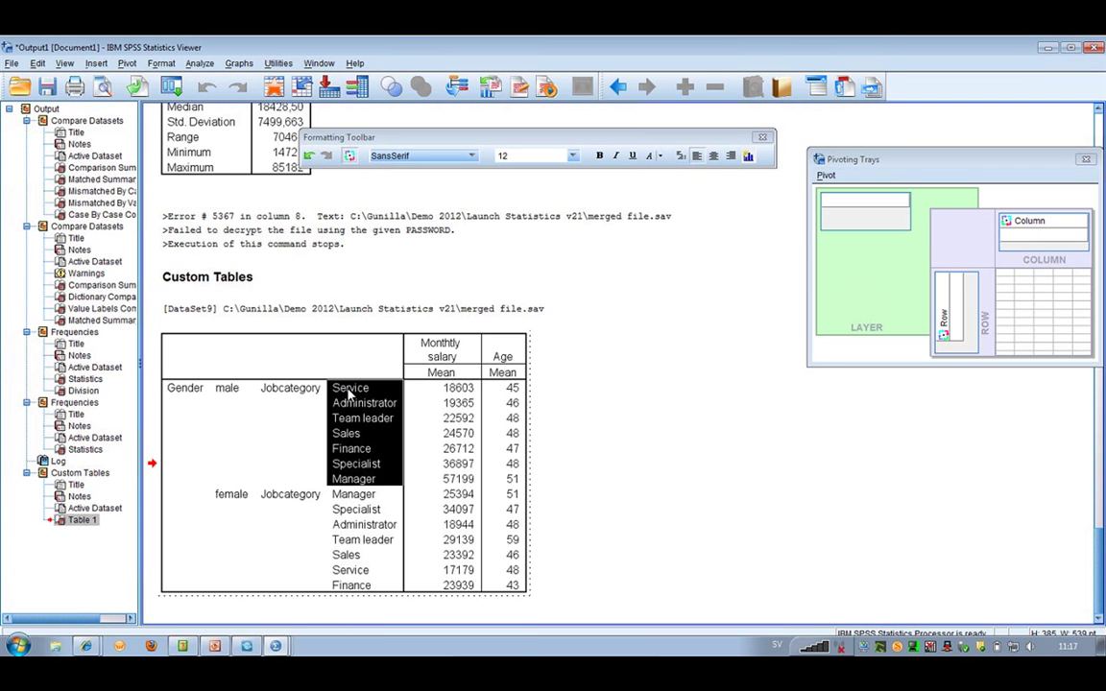
{"action": "right_click", "coordinate": [363, 436]}
{"action": "key", "text": "Up"}
{"action": "key", "text": "Up"}
{"action": "key", "text": "Up"}
{"action": "key", "text": "Up"}
{"action": "key", "text": "Up"}
{"action": "key", "text": "Up"}
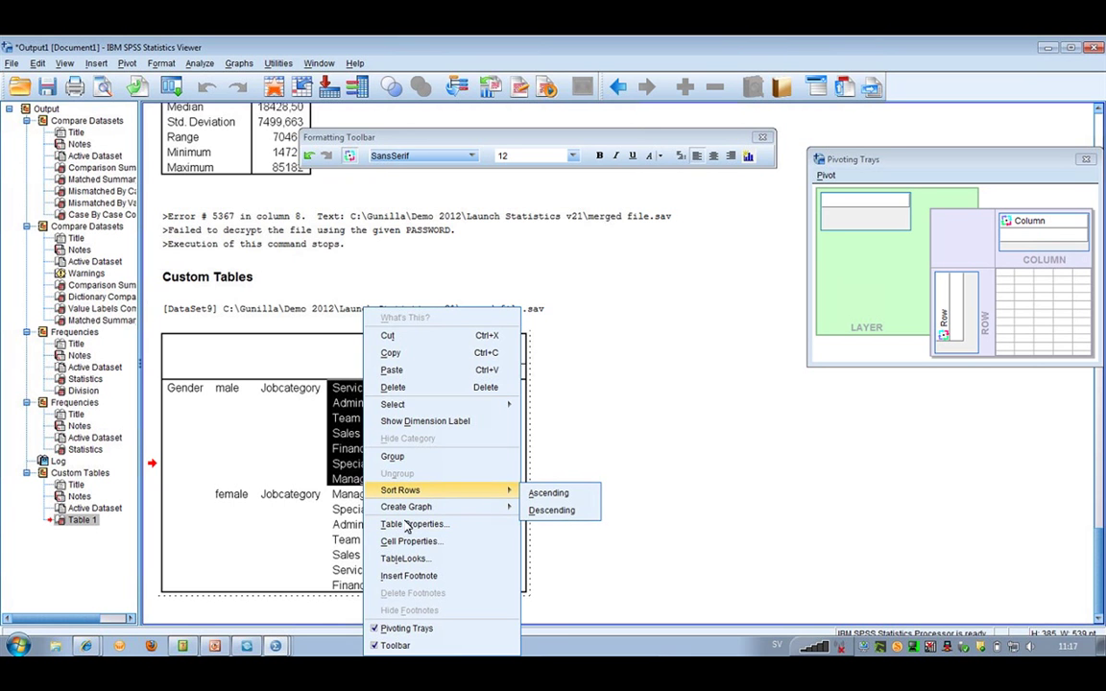
{"action": "key", "text": "Right"}
{"action": "key", "text": "Return"}
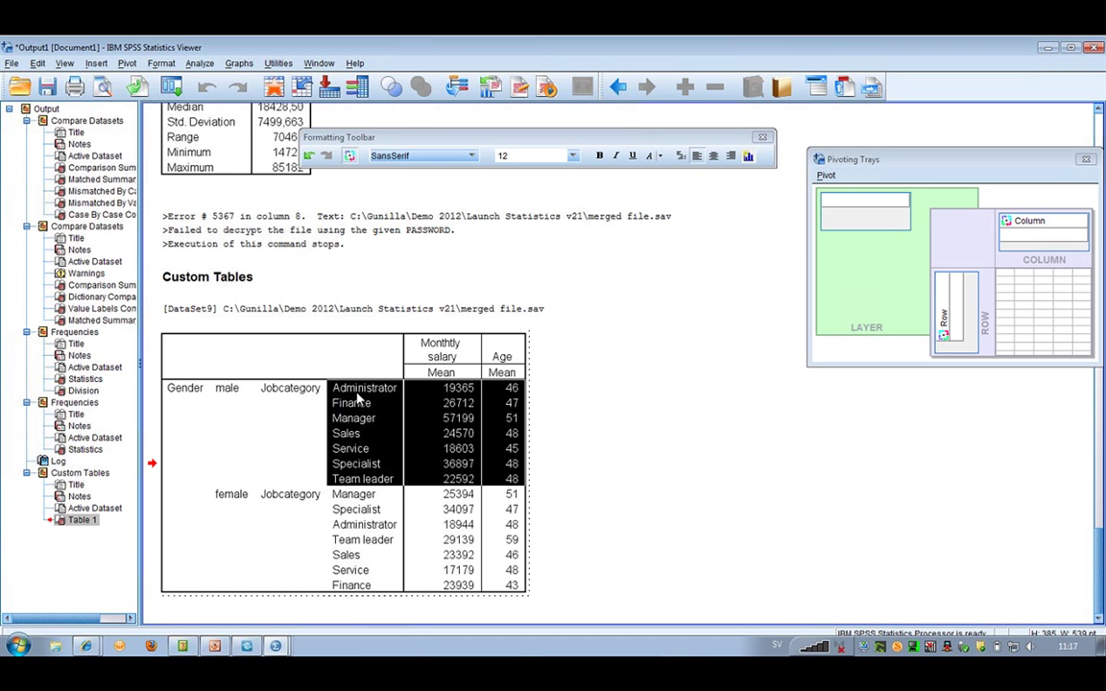
{"action": "left_click", "coordinate": [363, 479]}
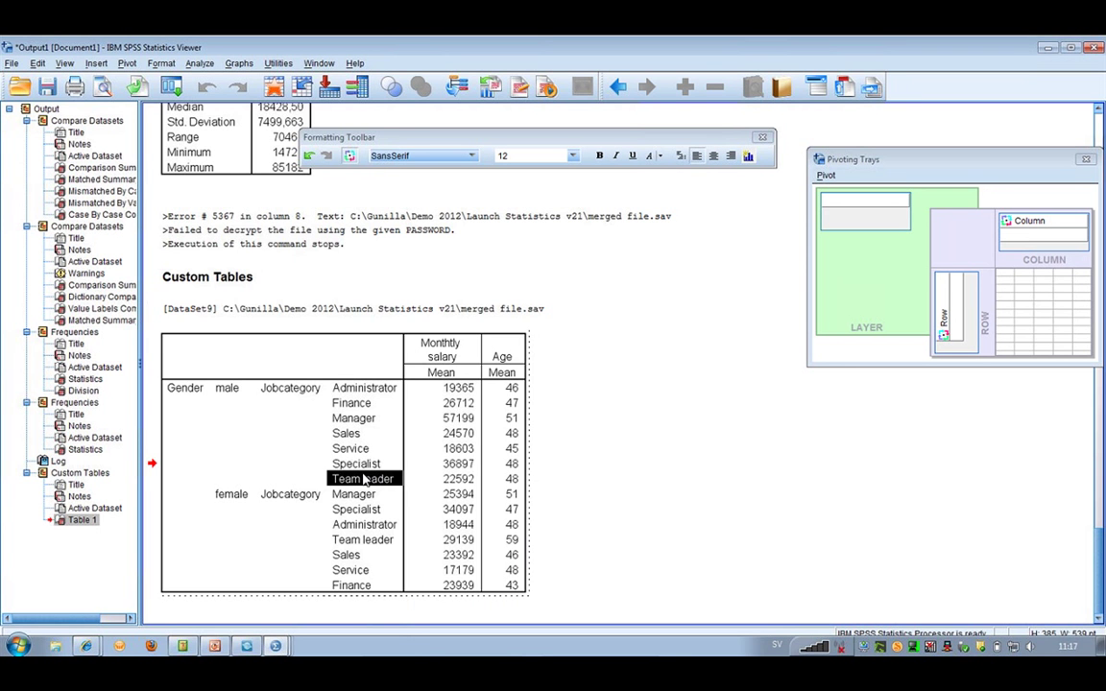
Switch the table's value labels to show numeric category codes only.
{"action": "left_click_drag", "start_coordinate": [363, 479], "coordinate": [363, 403]}
{"action": "left_click", "coordinate": [65, 64]}
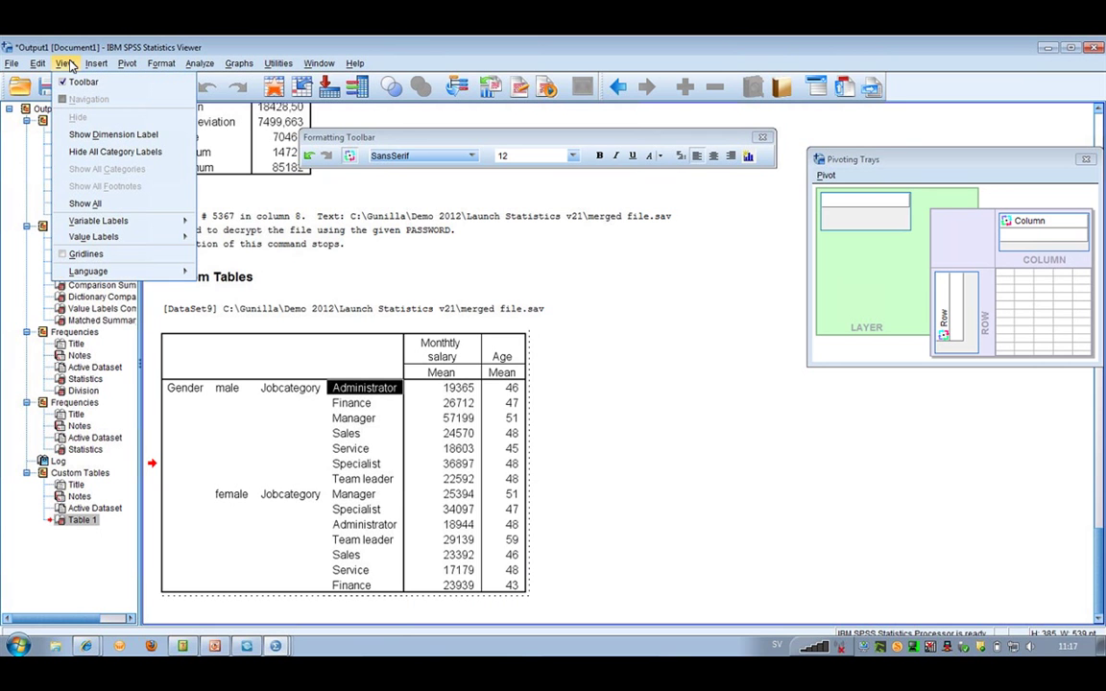
{"action": "mouse_move", "coordinate": [99, 204]}
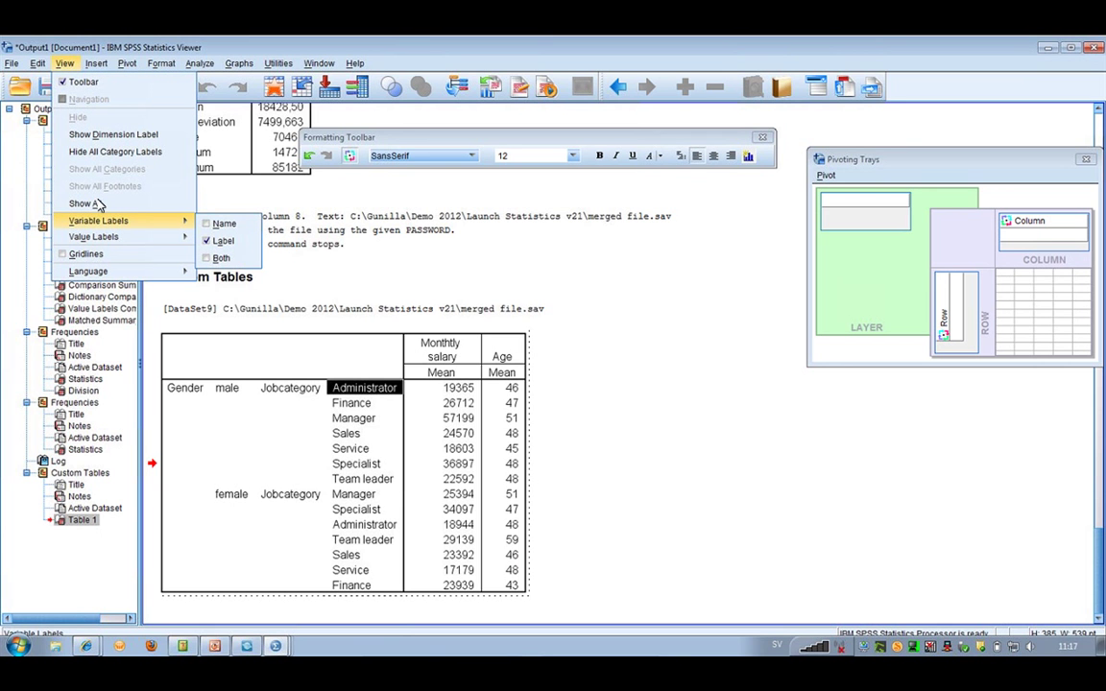
{"action": "mouse_move", "coordinate": [105, 230]}
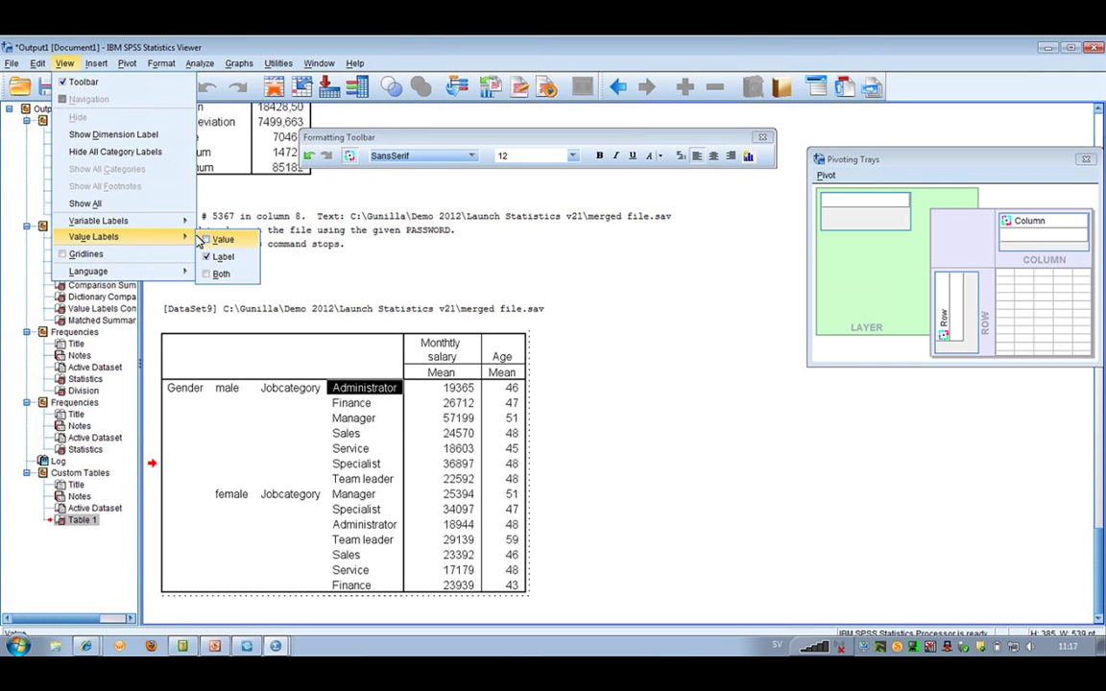
{"action": "left_click", "coordinate": [221, 239]}
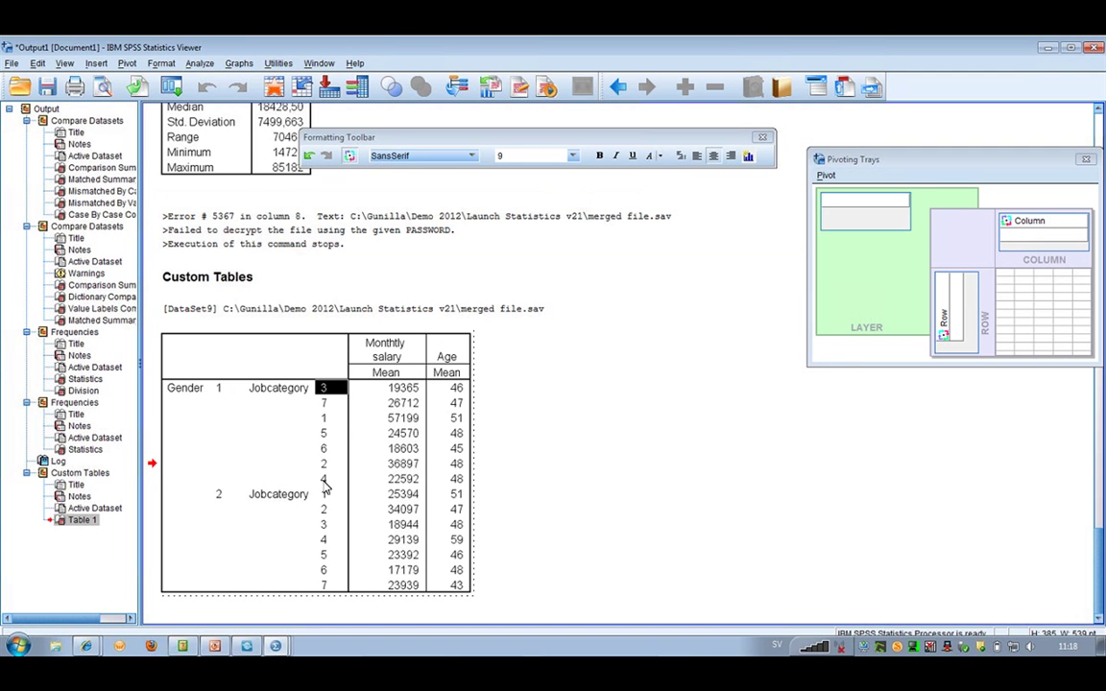
Change the value label display to Both, showing codes with labels.
{"action": "left_click", "coordinate": [59, 63]}
{"action": "mouse_move", "coordinate": [98, 221]}
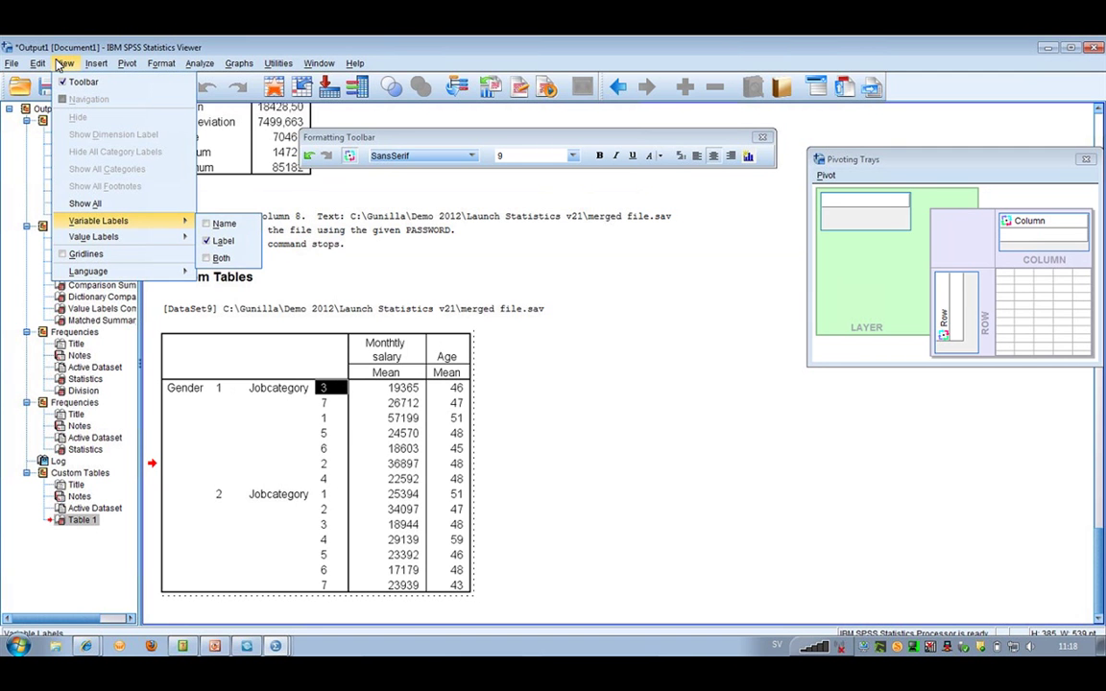
{"action": "left_click", "coordinate": [220, 273]}
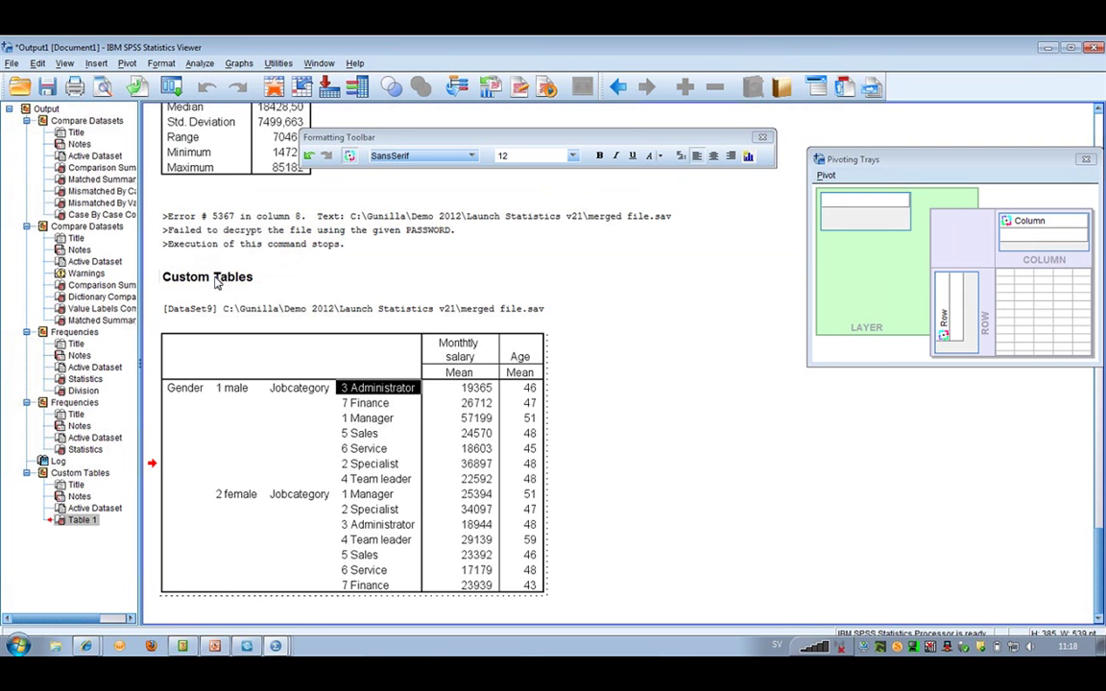
Switch the table's display language to German.
{"action": "left_click", "coordinate": [374, 405]}
{"action": "left_click", "coordinate": [64, 63]}
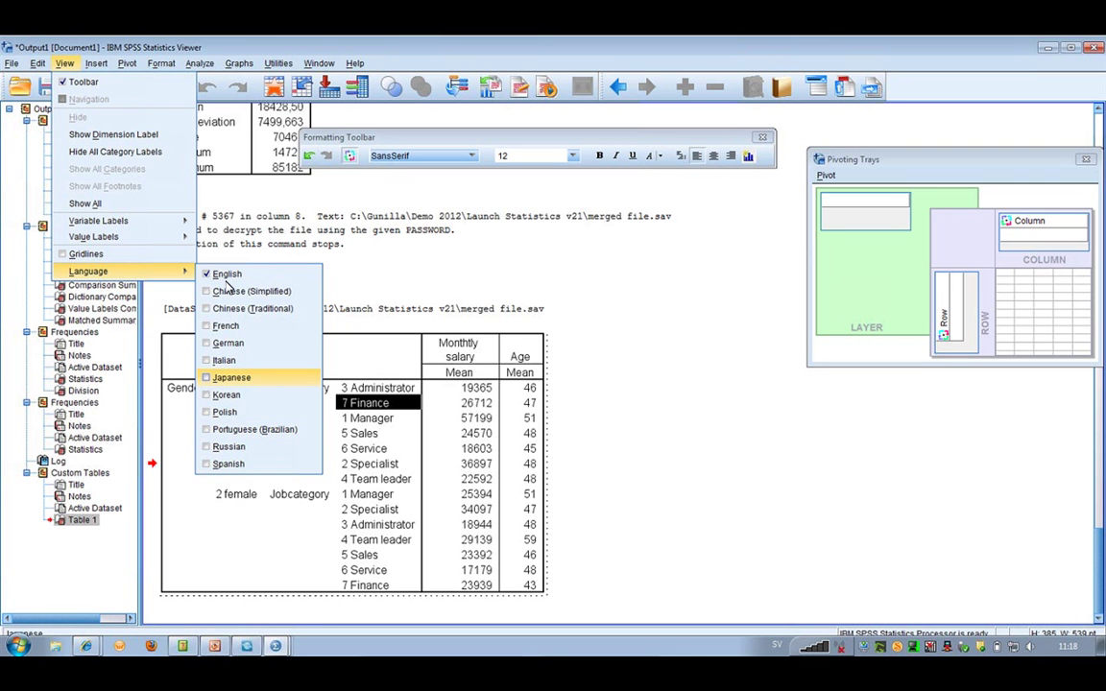
{"action": "left_click", "coordinate": [228, 343]}
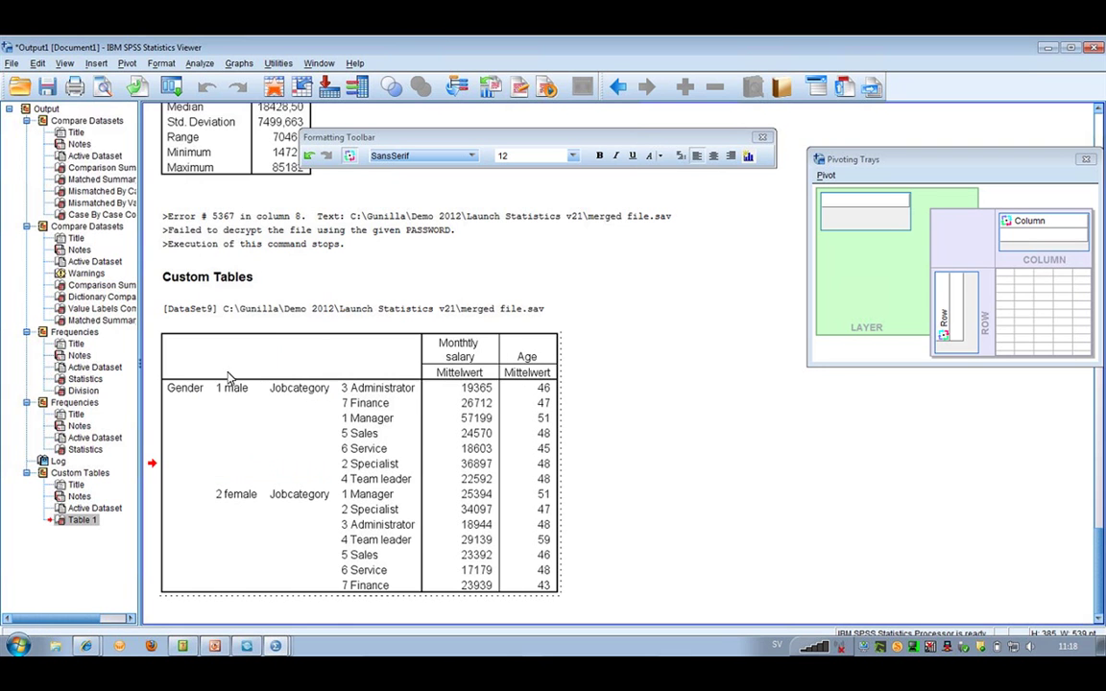
Check the salary and Age Mittelwert headers, then exit table editing and open Dialog Recall.
{"action": "left_click", "coordinate": [472, 377]}
{"action": "left_click", "coordinate": [525, 375]}
{"action": "left_click", "coordinate": [484, 379]}
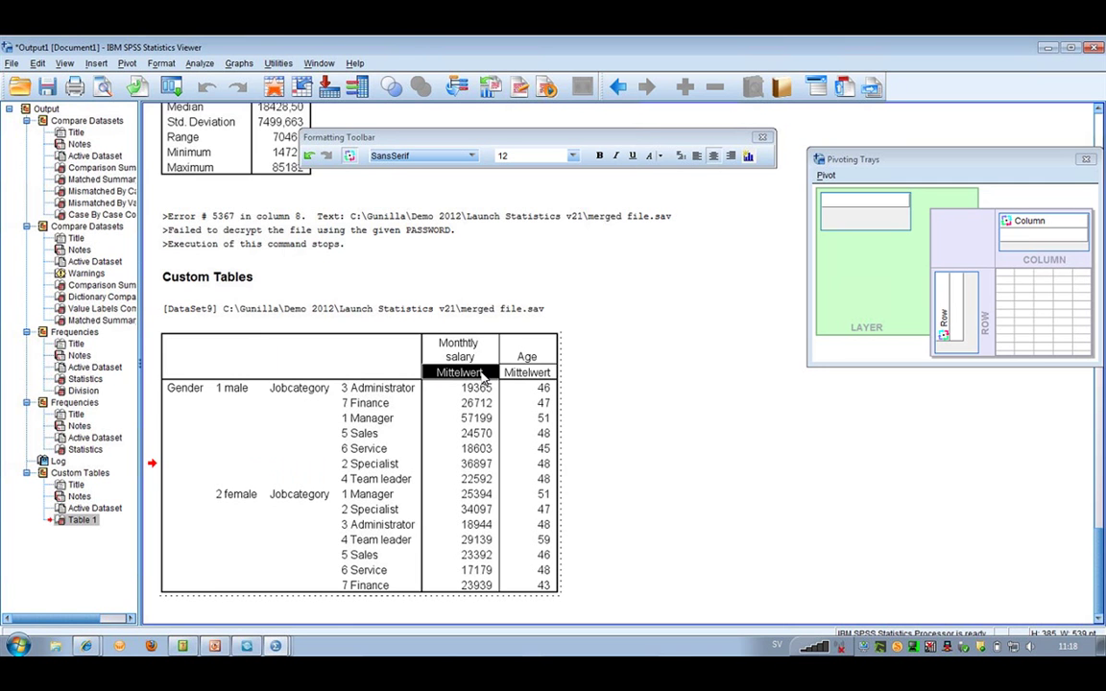
{"action": "key", "text": "Right"}
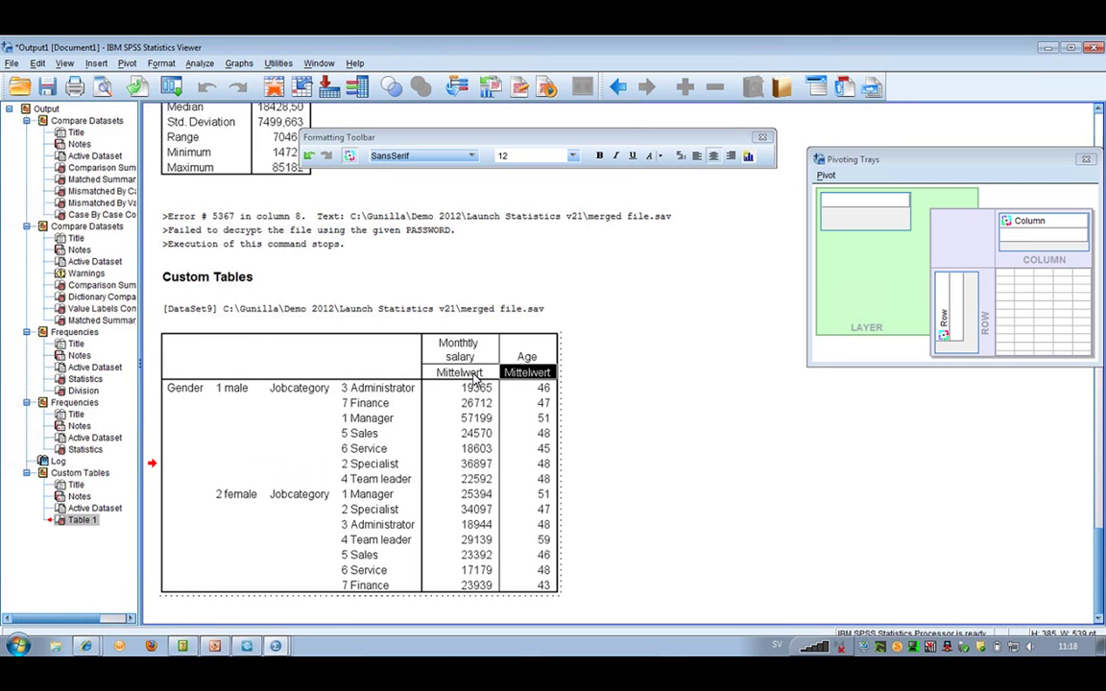
{"action": "left_click", "coordinate": [724, 405]}
{"action": "left_click", "coordinate": [171, 88]}
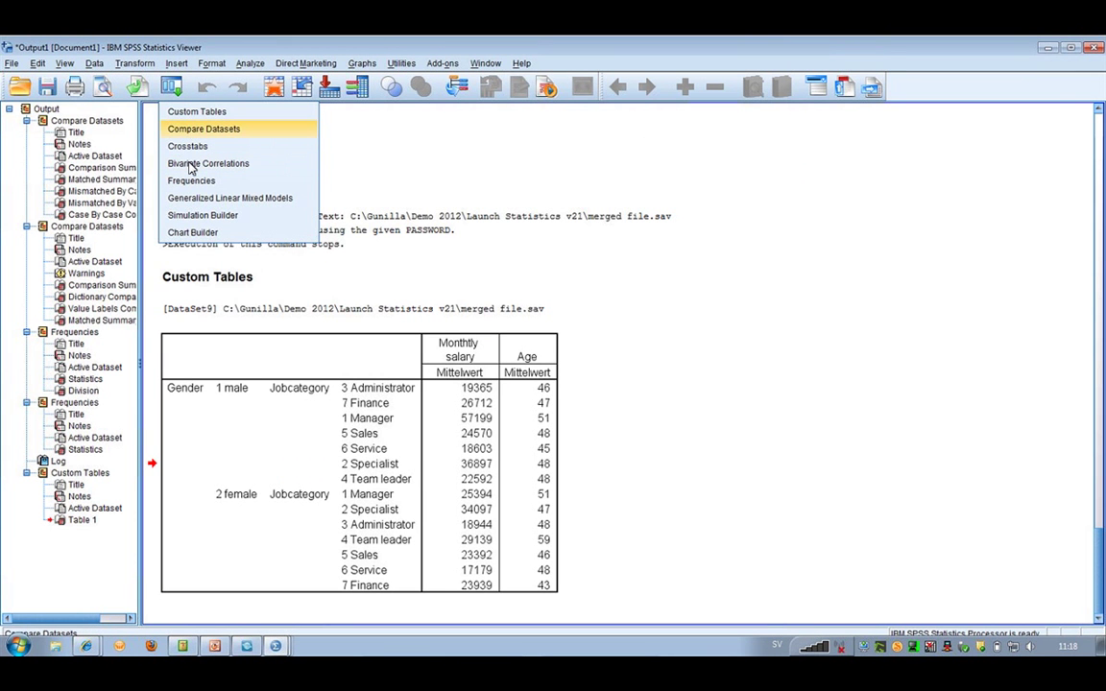
Recall Custom Tables, add Division and Education to the rows, and run the expanded table.
{"action": "left_click", "coordinate": [190, 112]}
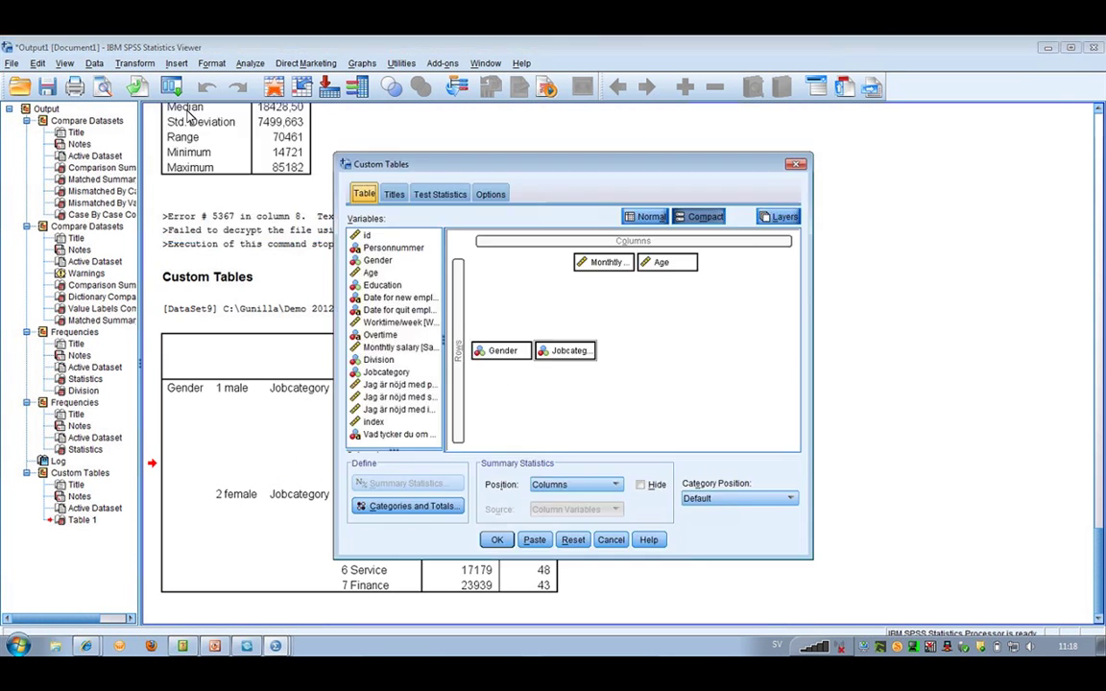
{"action": "left_click_drag", "start_coordinate": [378, 360], "coordinate": [482, 366]}
{"action": "left_click_drag", "start_coordinate": [380, 285], "coordinate": [482, 357]}
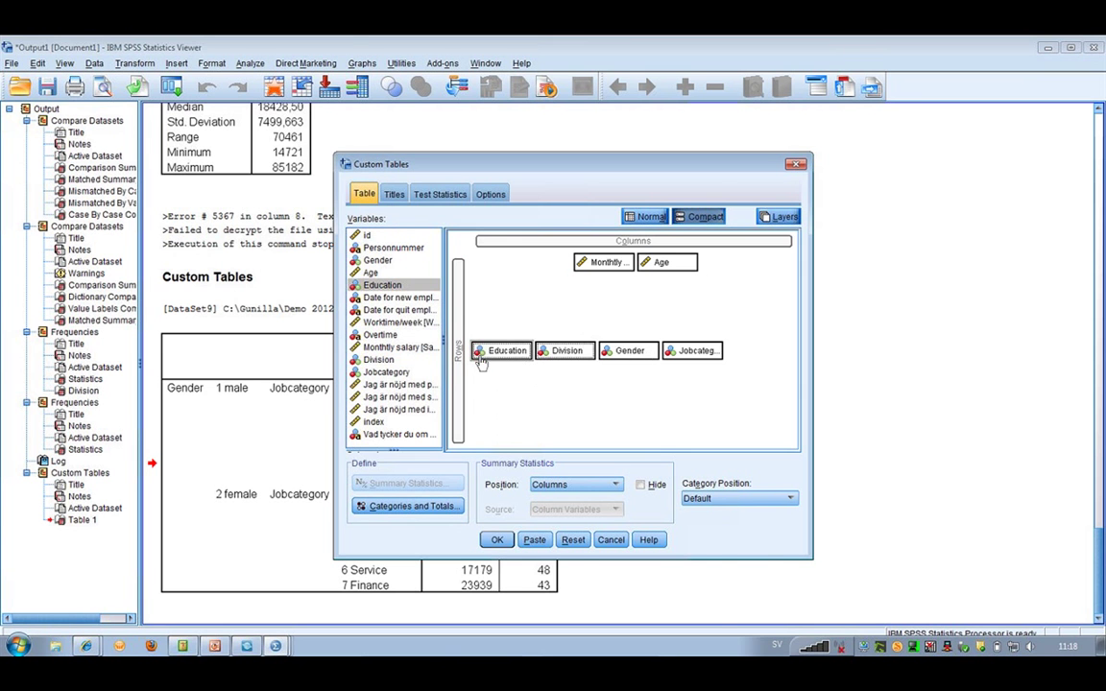
{"action": "left_click", "coordinate": [497, 539]}
{"action": "scroll", "coordinate": [675, 422], "scroll_direction": "down", "scroll_amount": 5}
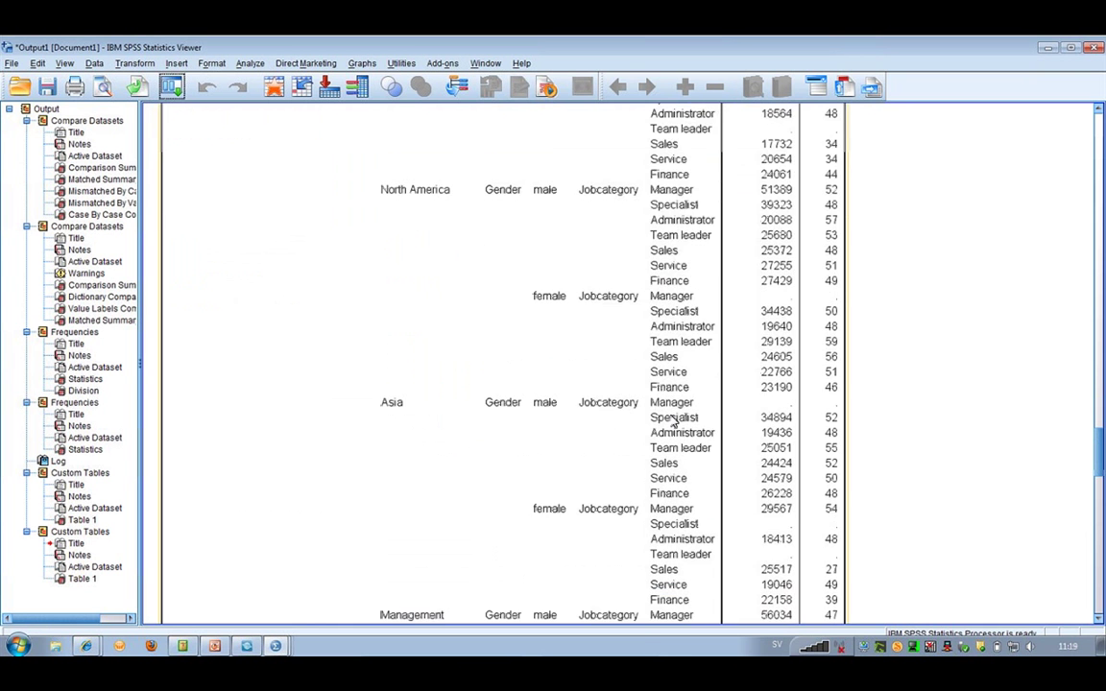
{"action": "scroll", "coordinate": [675, 420], "scroll_direction": "up", "scroll_amount": 7}
{"action": "scroll", "coordinate": [634, 410], "scroll_direction": "down", "scroll_amount": 4}
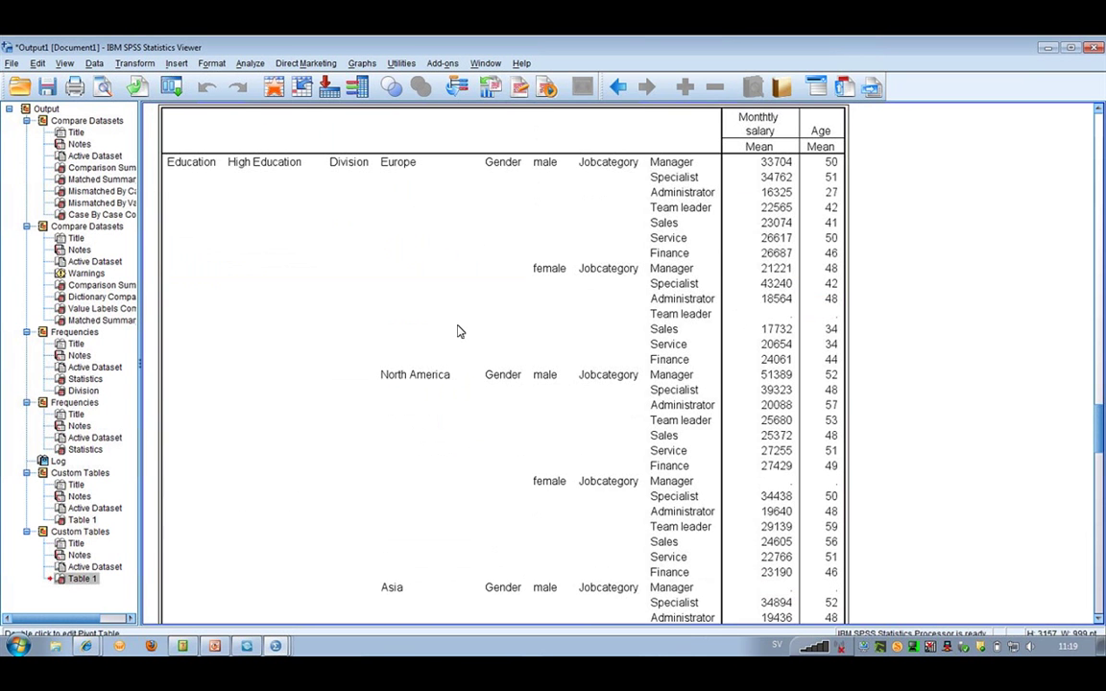
{"action": "scroll", "coordinate": [466, 329], "scroll_direction": "up", "scroll_amount": 1}
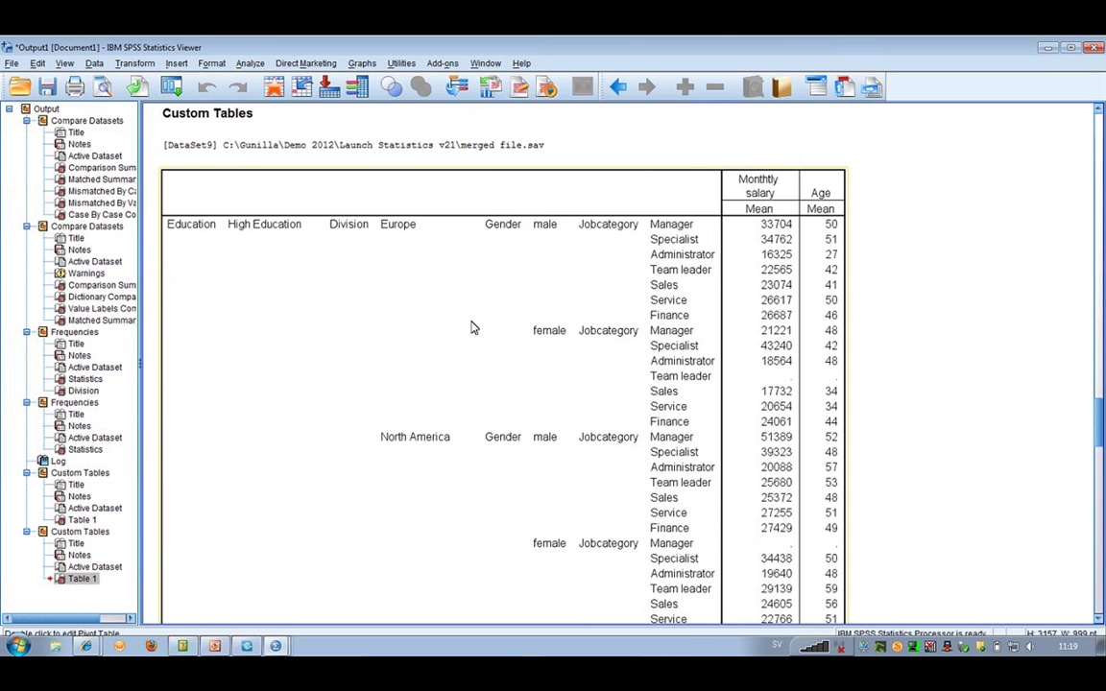
{"action": "double_click", "coordinate": [471, 328]}
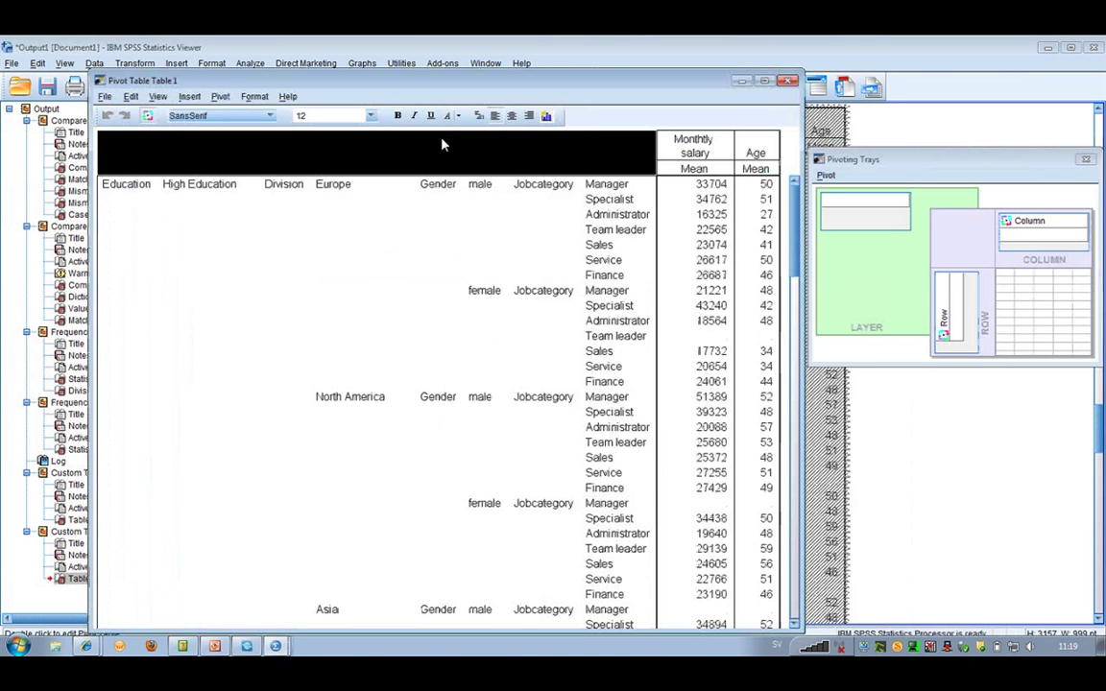
{"action": "left_click", "coordinate": [158, 96]}
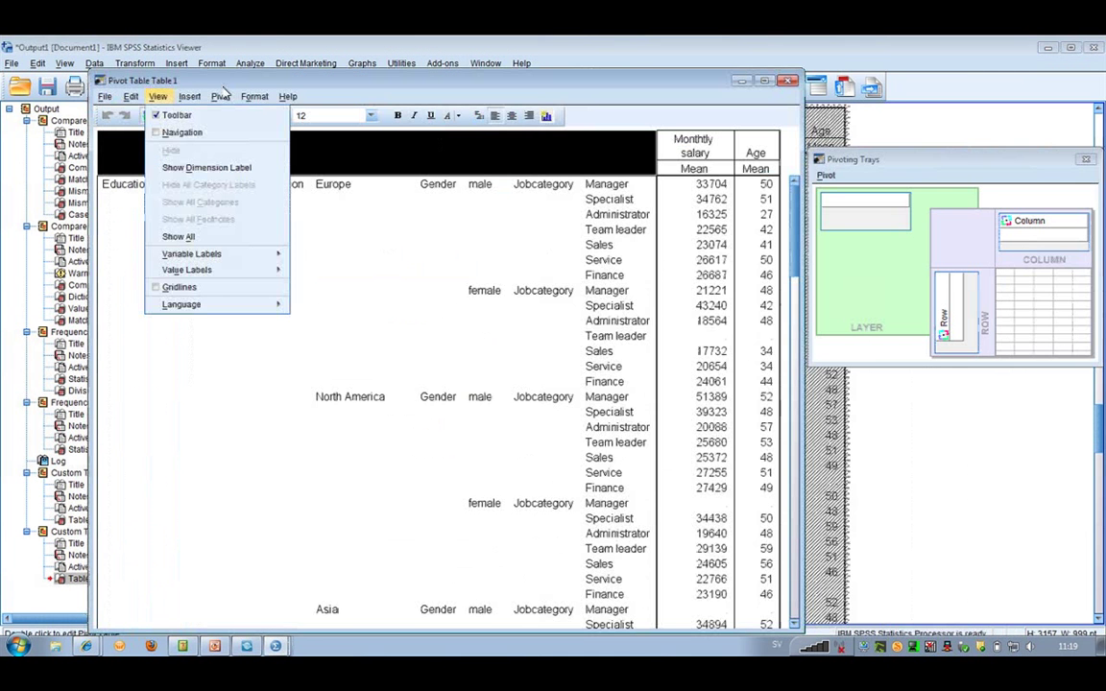
{"action": "left_click", "coordinate": [171, 134]}
{"action": "left_click_drag", "start_coordinate": [259, 293], "coordinate": [306, 292]}
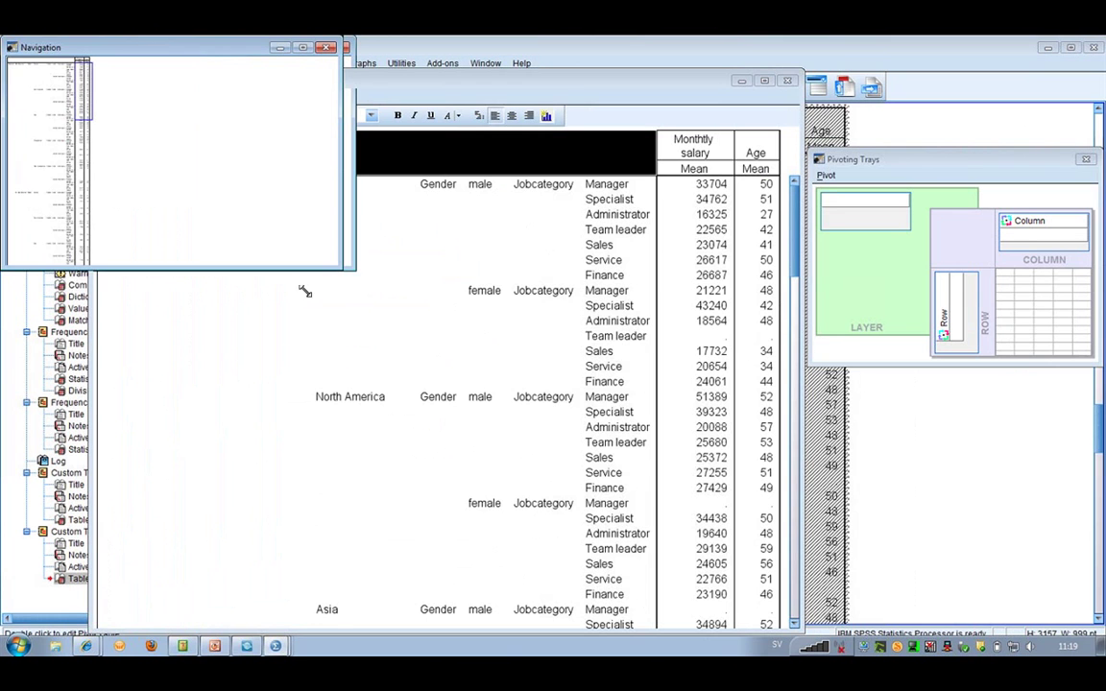
{"action": "left_click_drag", "start_coordinate": [304, 291], "coordinate": [279, 277]}
{"action": "left_click_drag", "start_coordinate": [87, 92], "coordinate": [88, 158]}
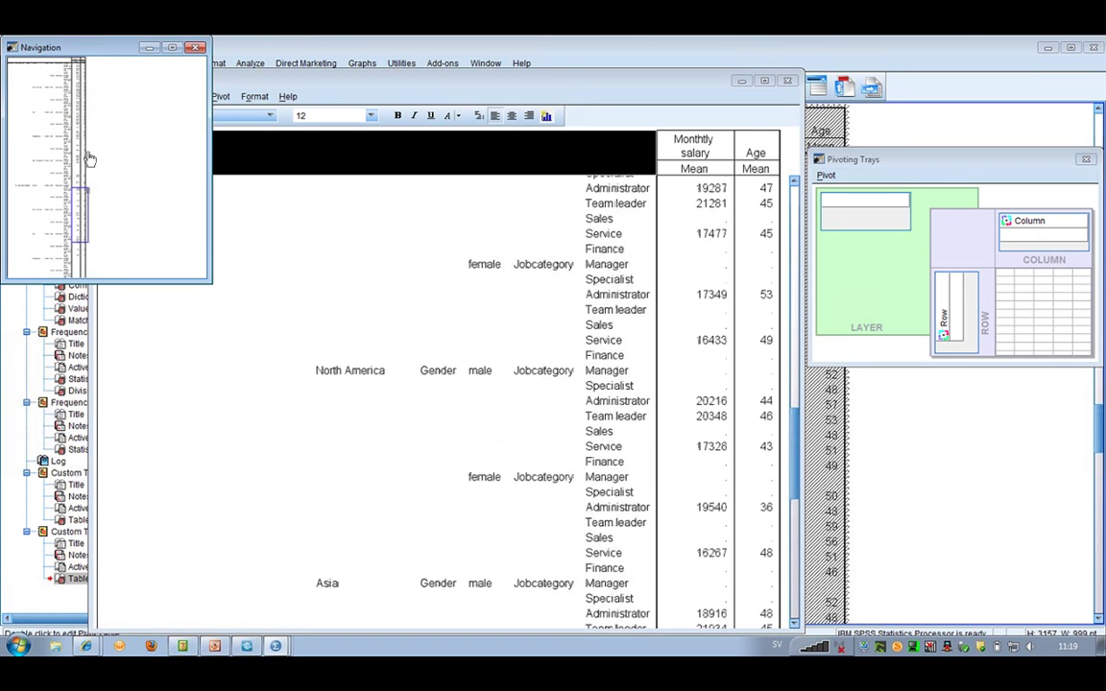
{"action": "left_click", "coordinate": [89, 257]}
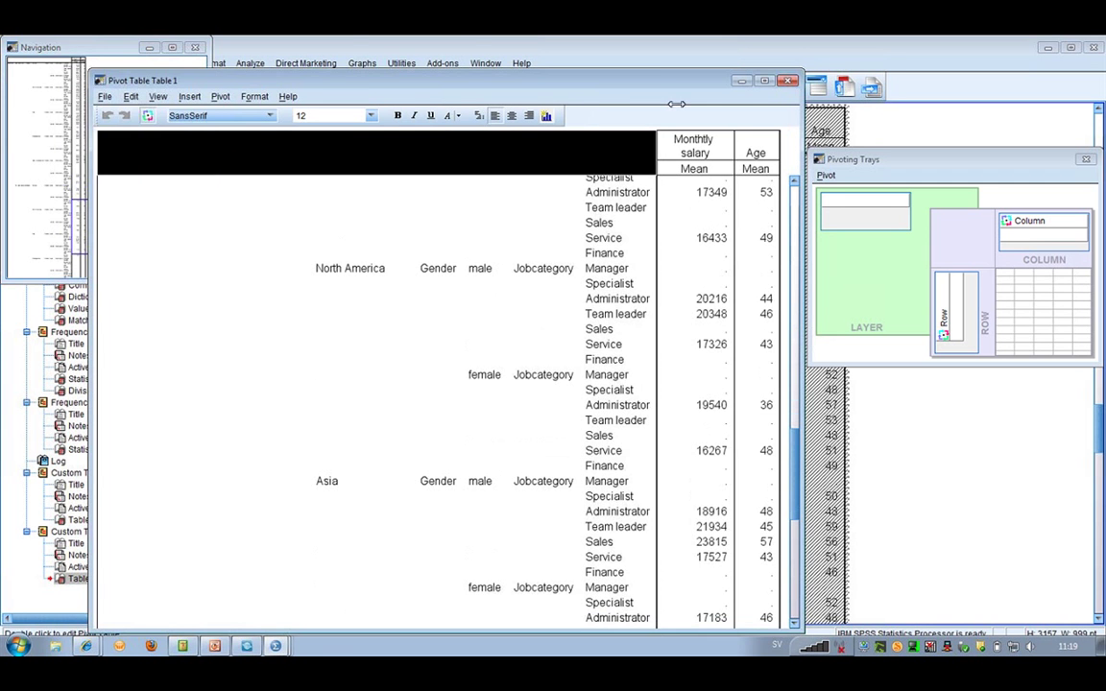
{"action": "left_click", "coordinate": [802, 93]}
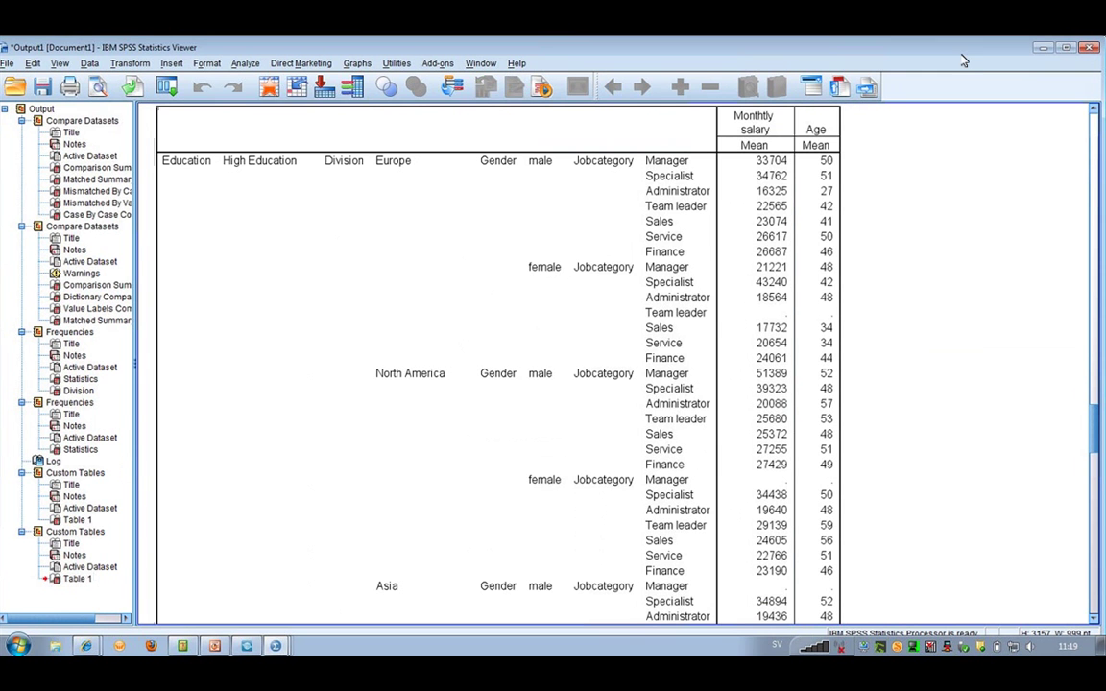
Run Crosstabs with Jobcategory in rows, Gender in columns, and the Chi-square statistic.
{"action": "left_click", "coordinate": [246, 64]}
{"action": "mouse_move", "coordinate": [288, 97]}
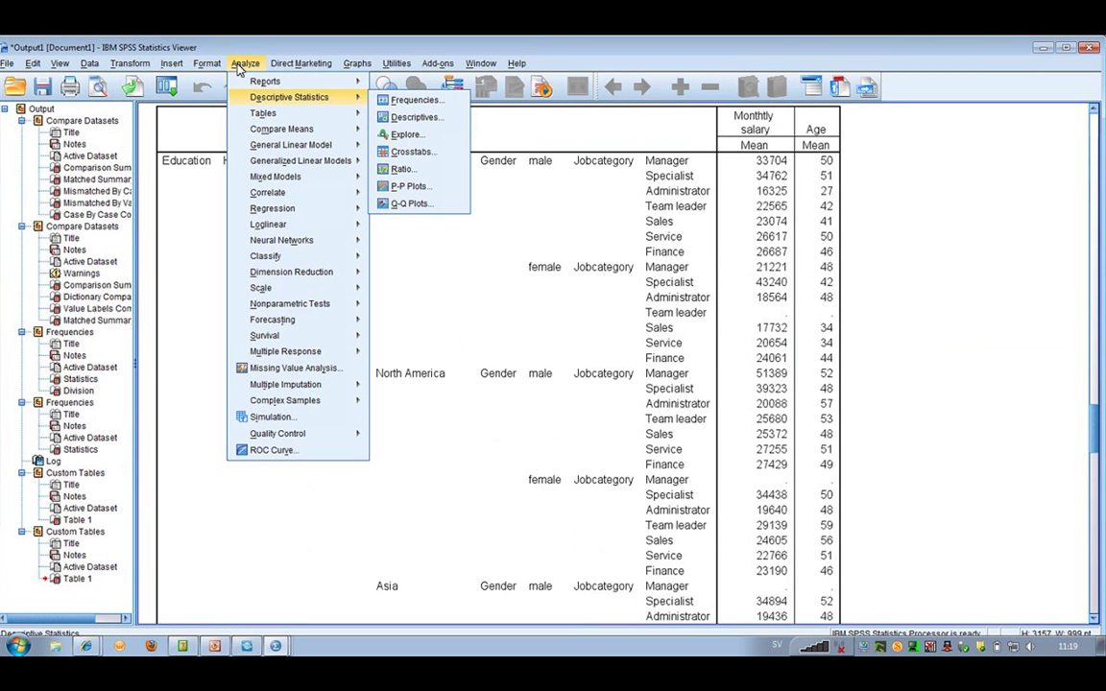
{"action": "left_click", "coordinate": [409, 152]}
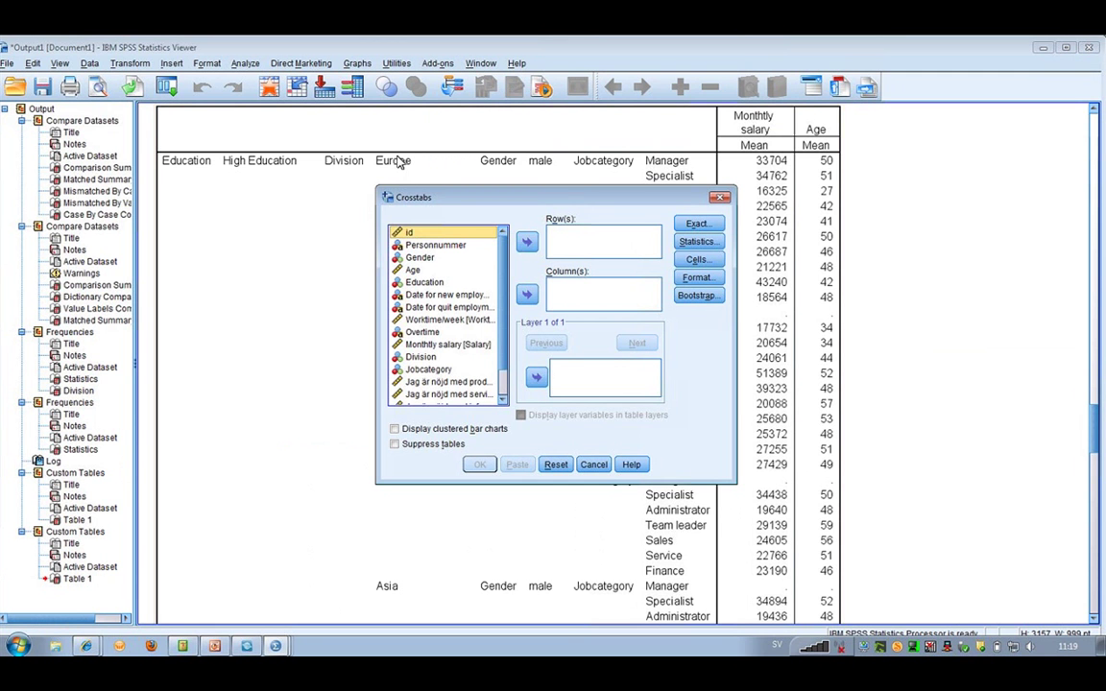
{"action": "left_click", "coordinate": [428, 371]}
{"action": "left_click", "coordinate": [527, 243]}
{"action": "left_click", "coordinate": [419, 258]}
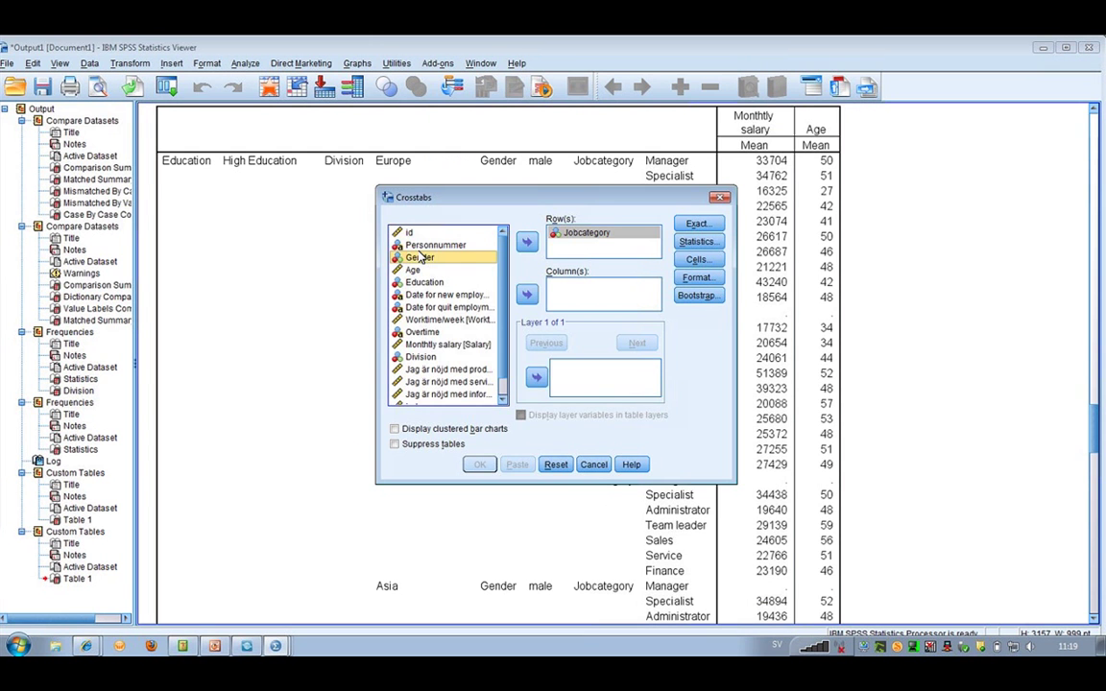
{"action": "left_click", "coordinate": [526, 295]}
{"action": "left_click", "coordinate": [698, 242]}
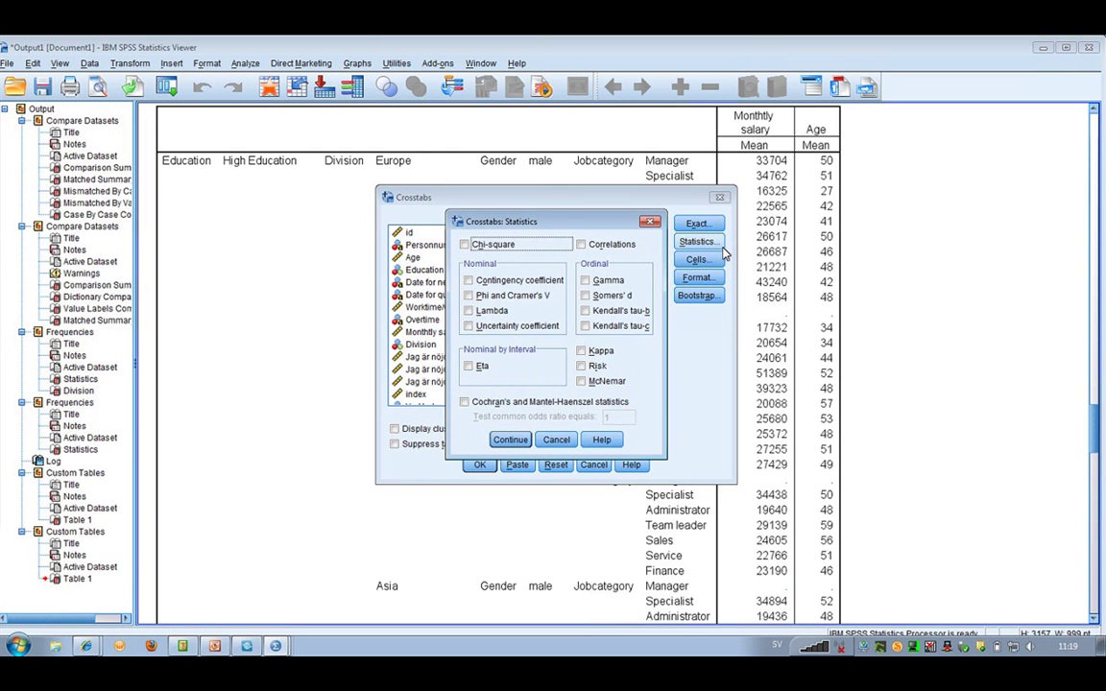
{"action": "key", "text": "space"}
{"action": "key", "text": "Return"}
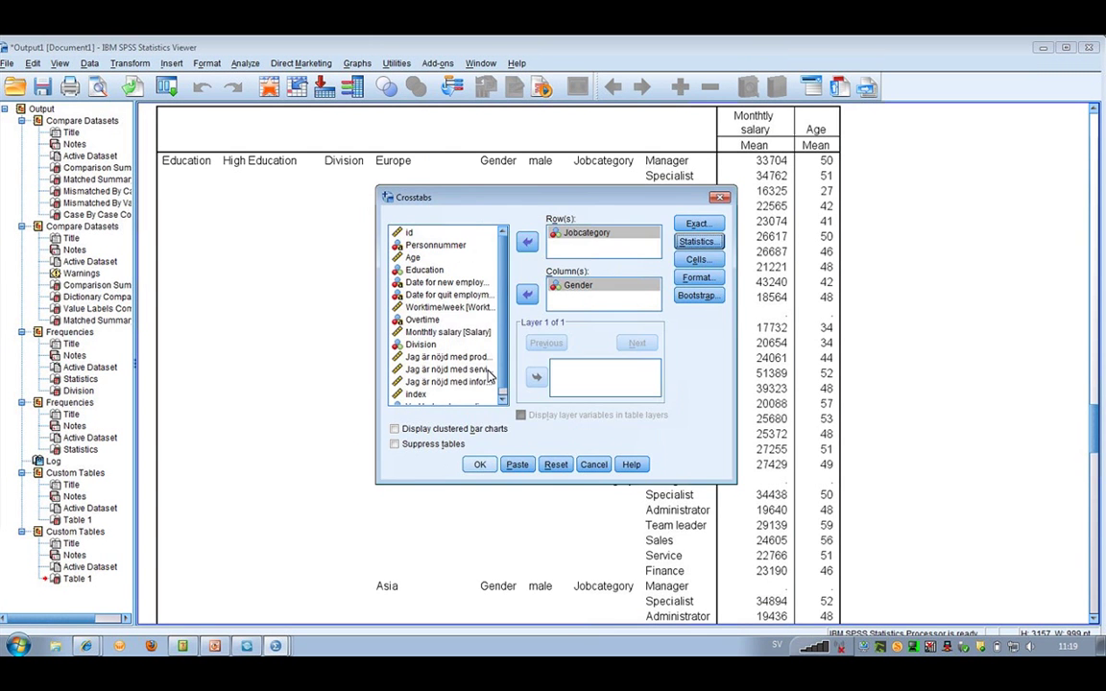
{"action": "left_click", "coordinate": [476, 465]}
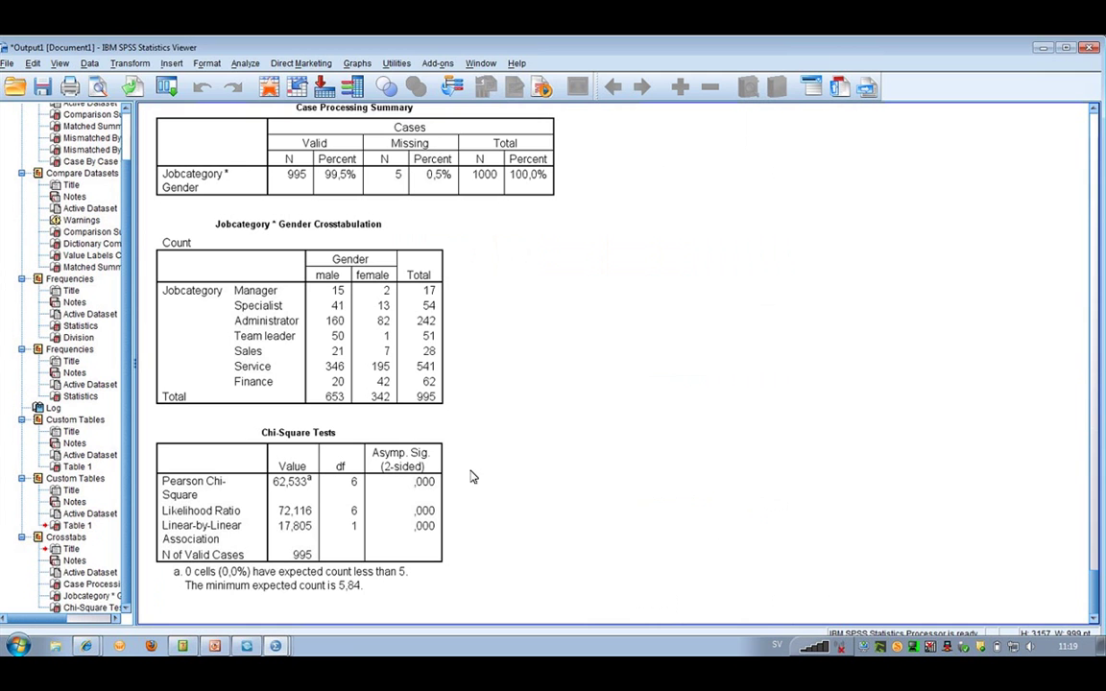
View the What's This? explanation for Pearson Chi-Square in the Chi-Square Tests table.
{"action": "double_click", "coordinate": [432, 480]}
{"action": "left_click", "coordinate": [202, 488]}
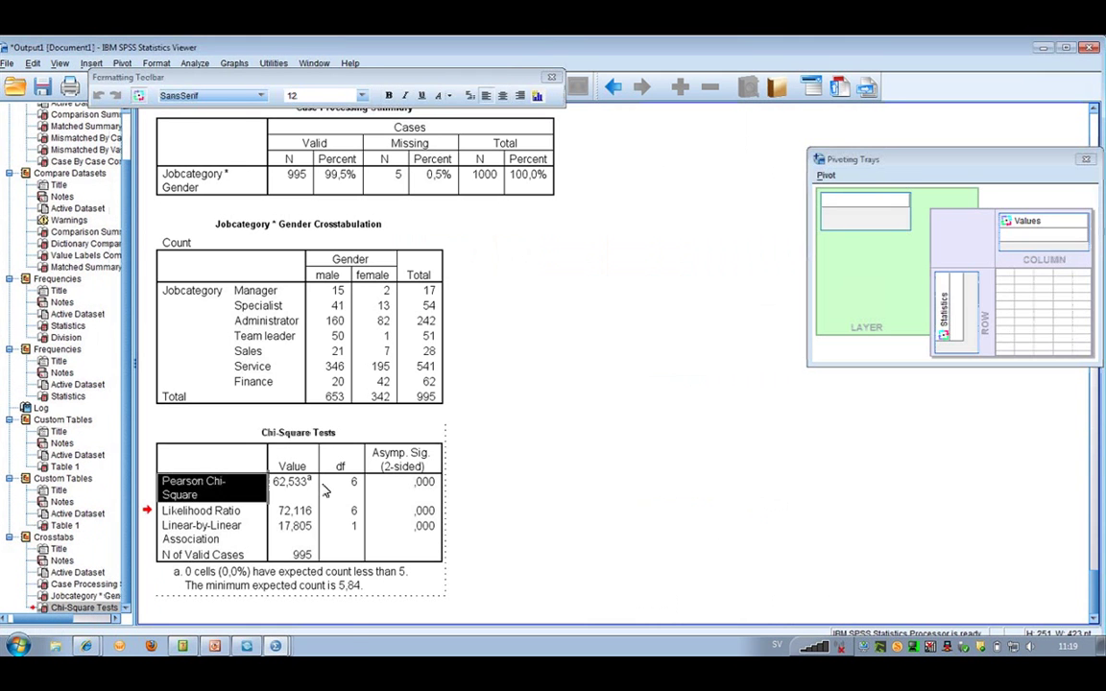
{"action": "right_click", "coordinate": [197, 489]}
{"action": "left_click", "coordinate": [236, 318]}
{"action": "left_click", "coordinate": [213, 466]}
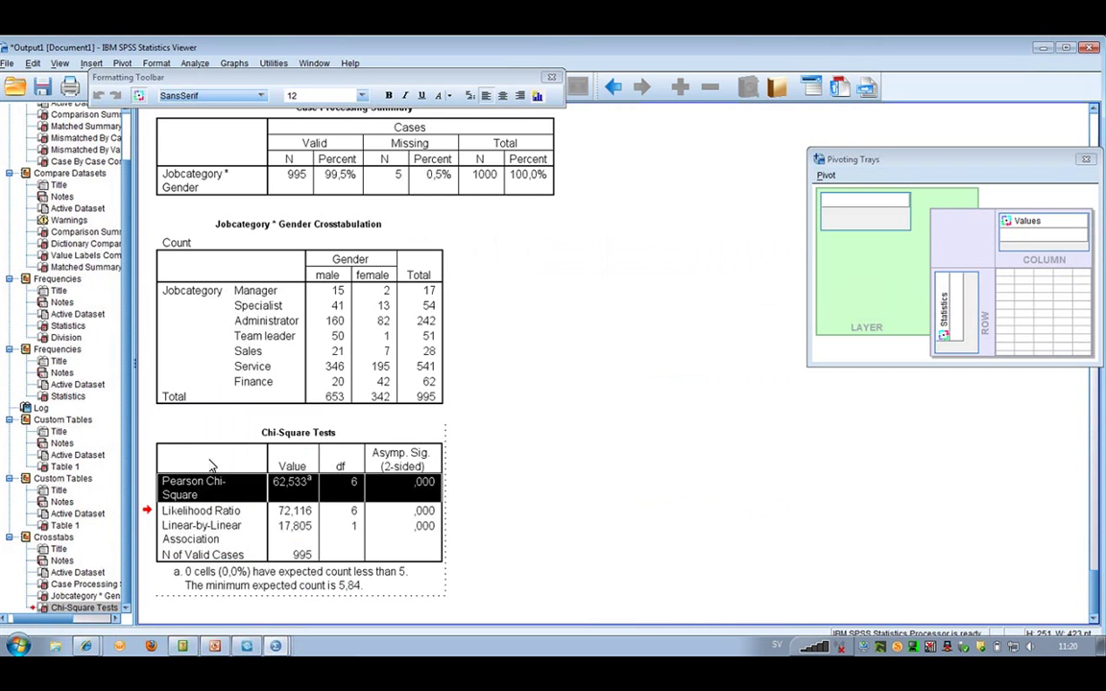
{"action": "mouse_move", "coordinate": [286, 493]}
{"action": "left_click", "coordinate": [629, 497]}
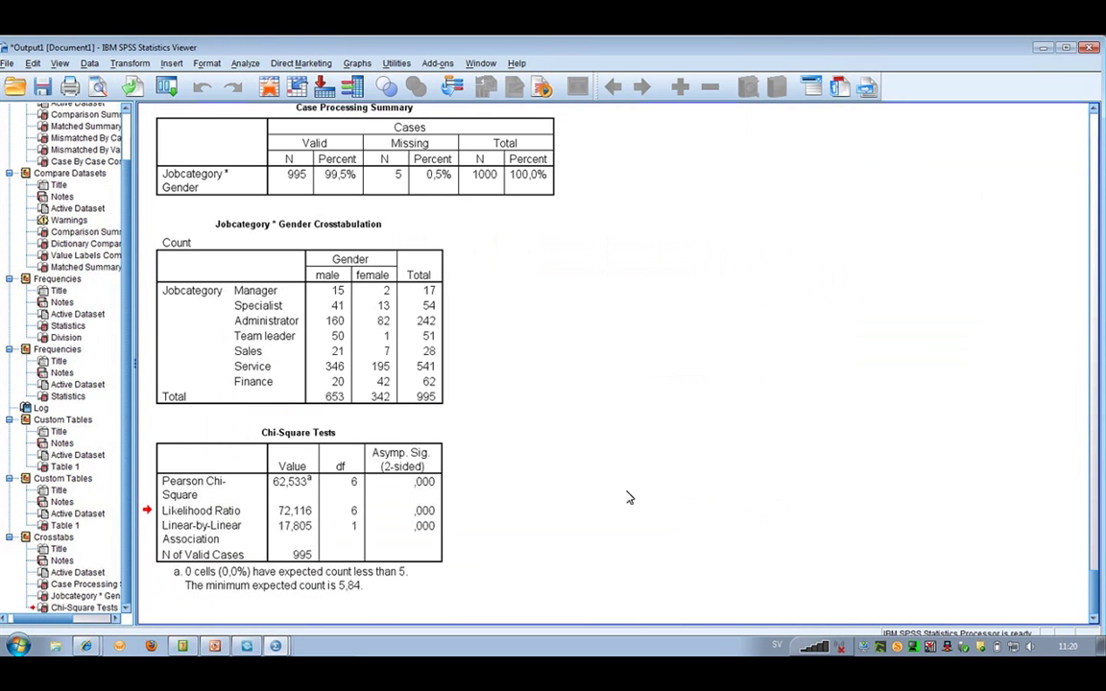
Return to the first custom table of mean salary and age via the outline.
{"action": "scroll", "coordinate": [483, 465], "scroll_direction": "up", "scroll_amount": 3}
{"action": "scroll", "coordinate": [483, 464], "scroll_direction": "up", "scroll_amount": 3}
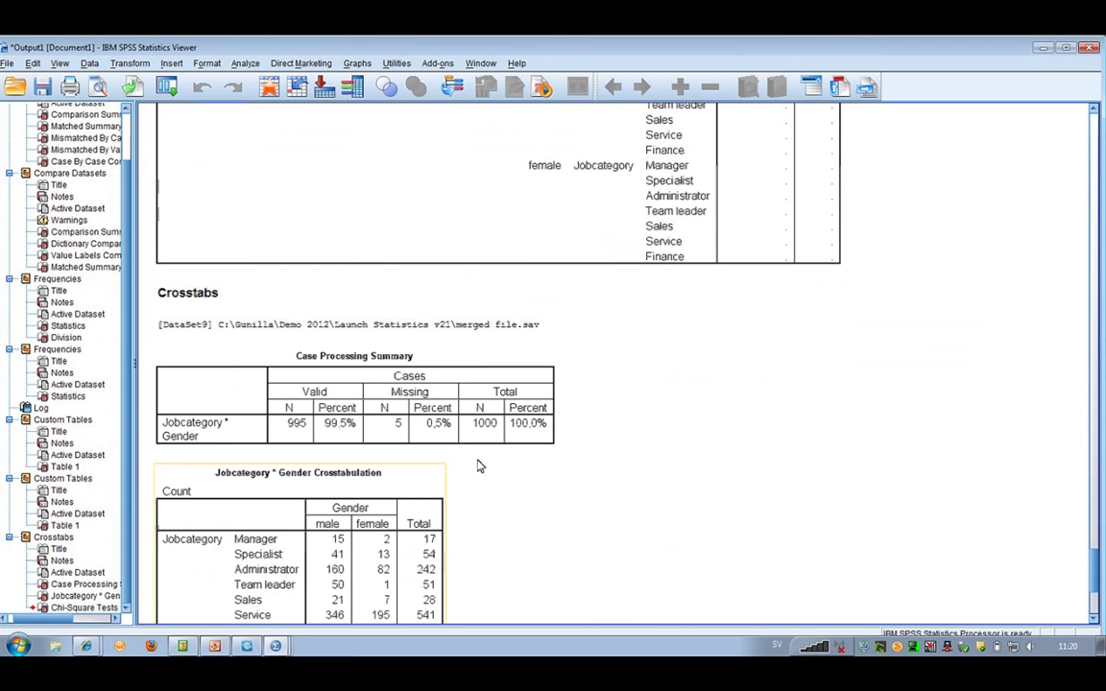
{"action": "scroll", "coordinate": [480, 466], "scroll_direction": "down", "scroll_amount": 3}
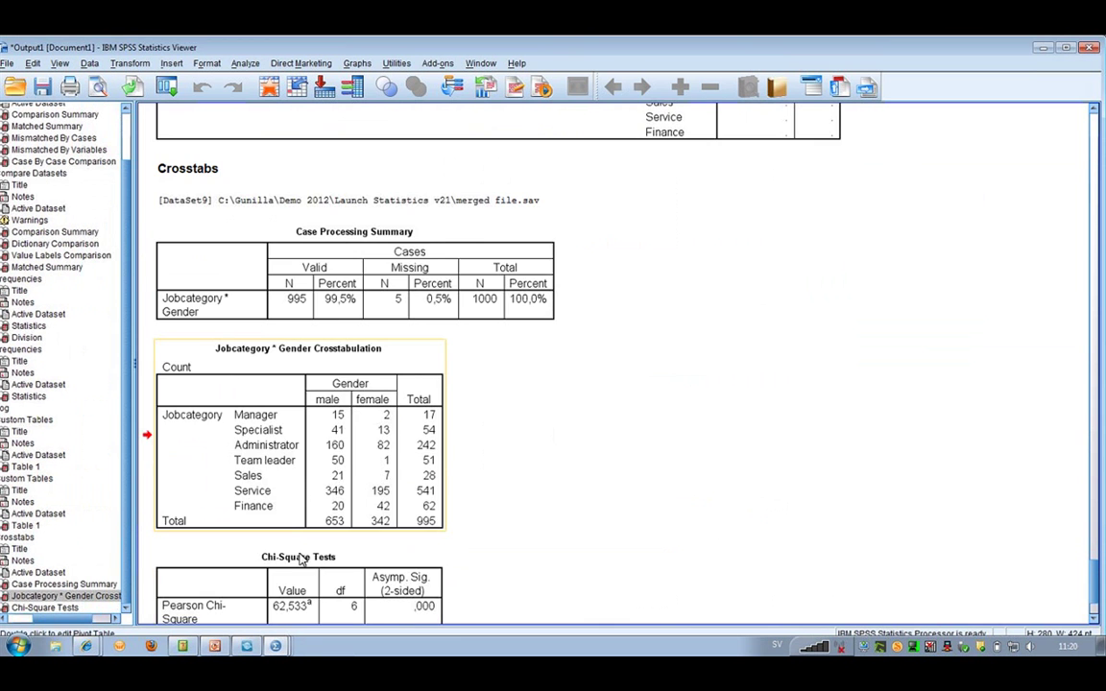
{"action": "scroll", "coordinate": [338, 430], "scroll_direction": "up", "scroll_amount": 8}
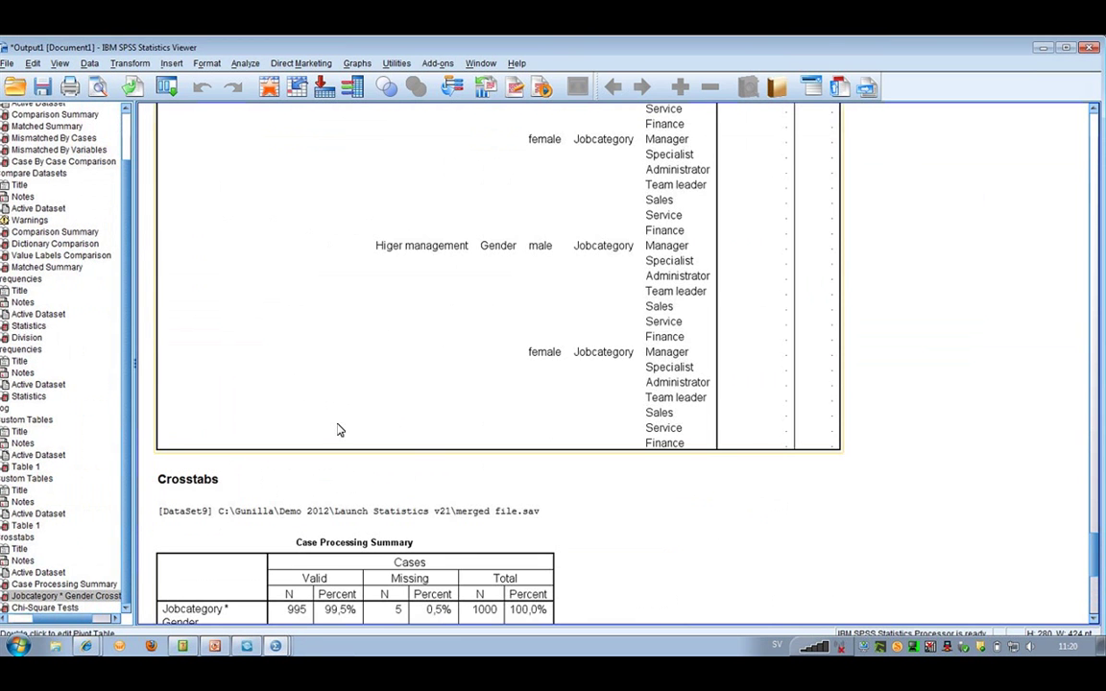
{"action": "left_click", "coordinate": [26, 466]}
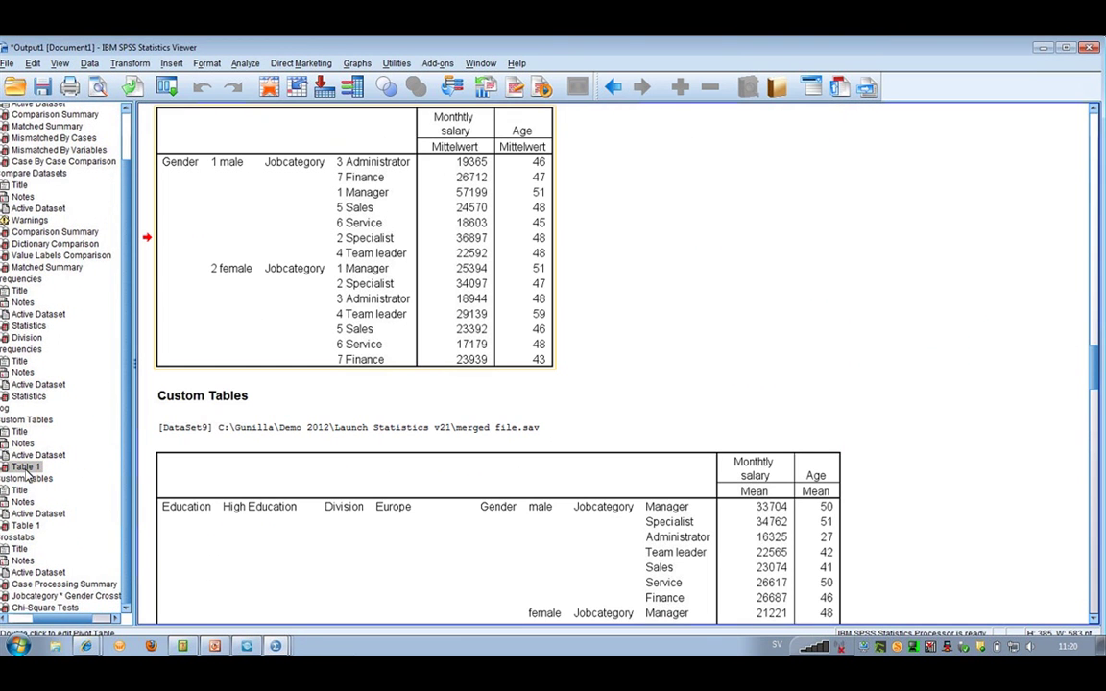
Activate the table and delete the male 1 Manager row.
{"action": "double_click", "coordinate": [379, 223]}
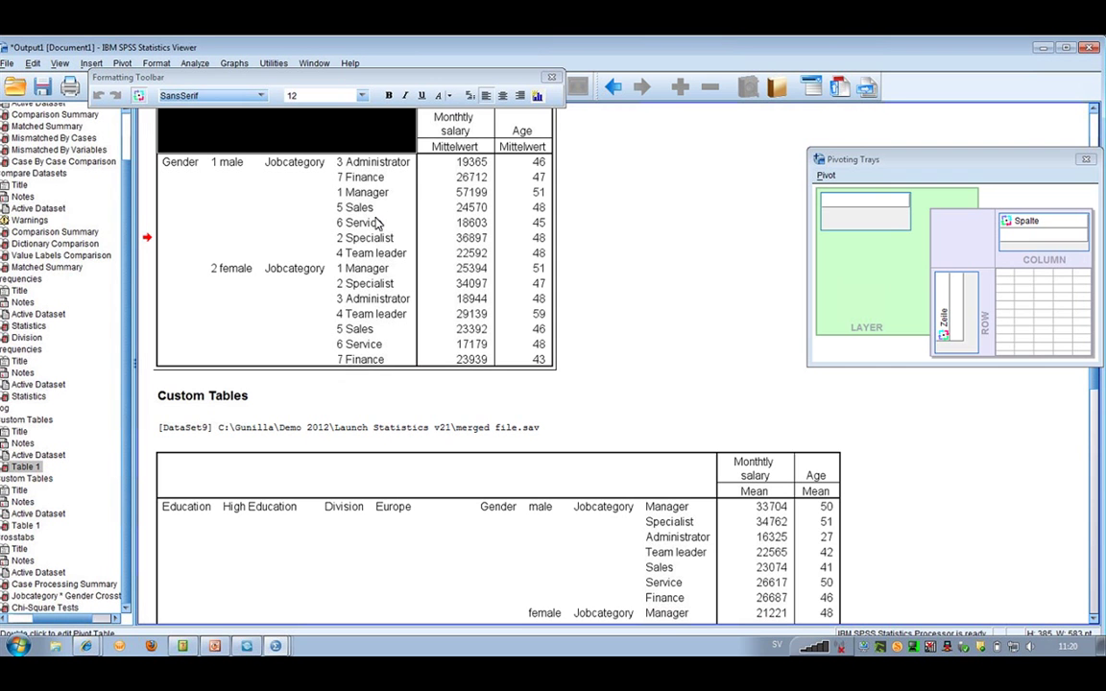
{"action": "left_click", "coordinate": [357, 193]}
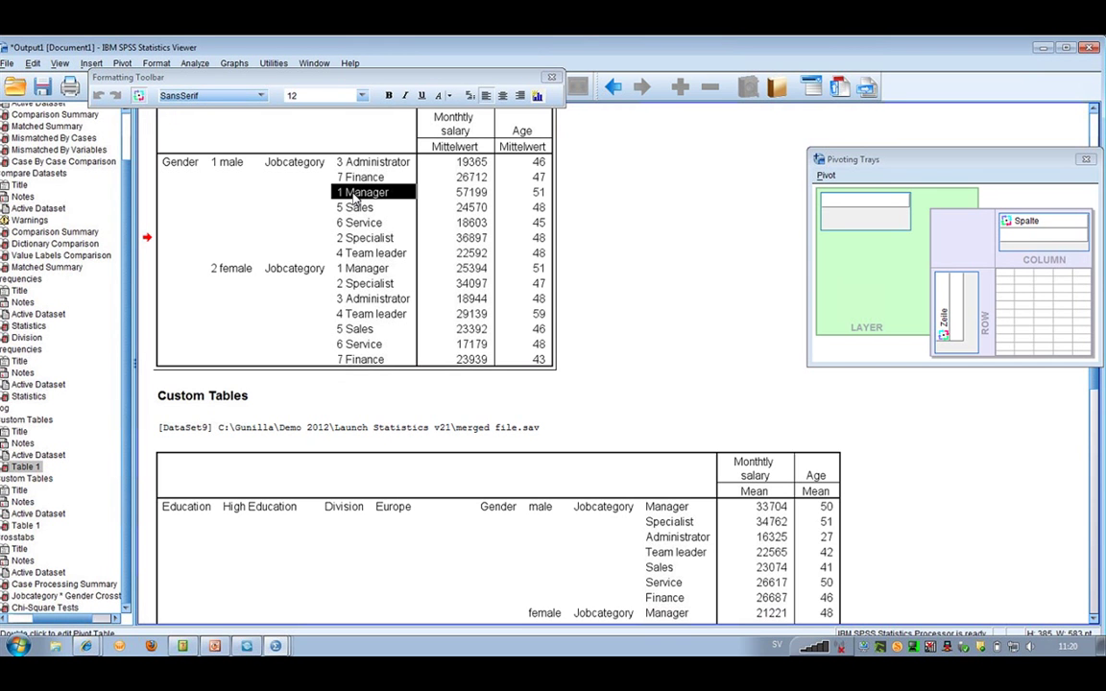
{"action": "left_click", "coordinate": [357, 195], "text": "ctrl+alt"}
{"action": "right_click", "coordinate": [358, 197]}
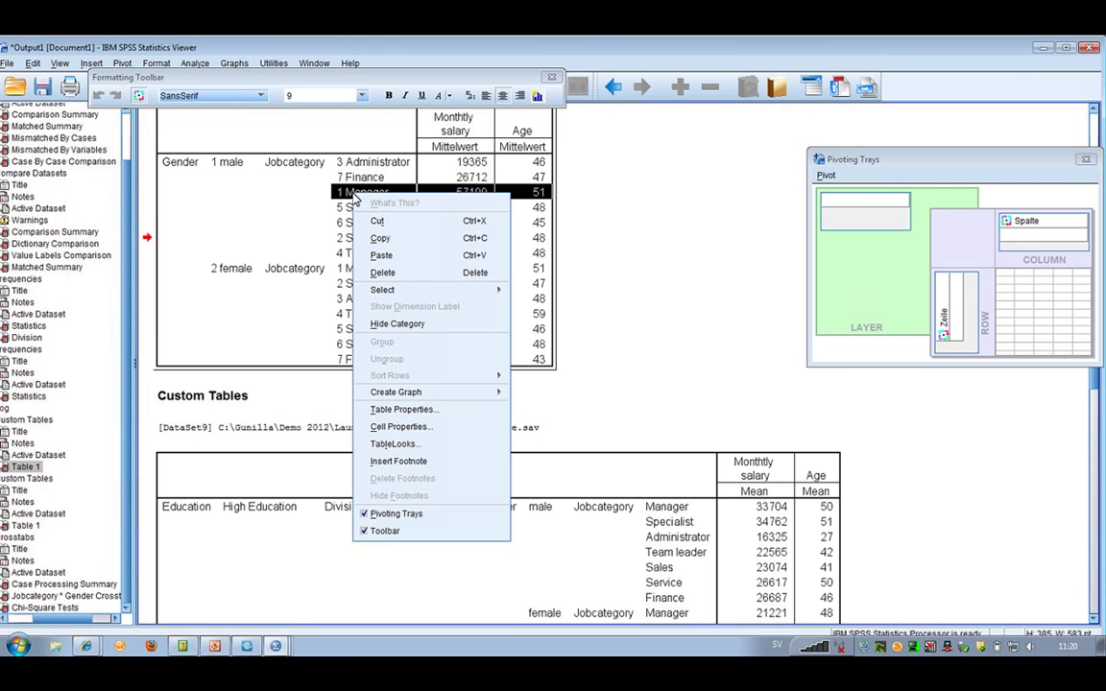
{"action": "key", "text": "Down"}
{"action": "key", "text": "Down"}
{"action": "key", "text": "Down"}
{"action": "key", "text": "Down"}
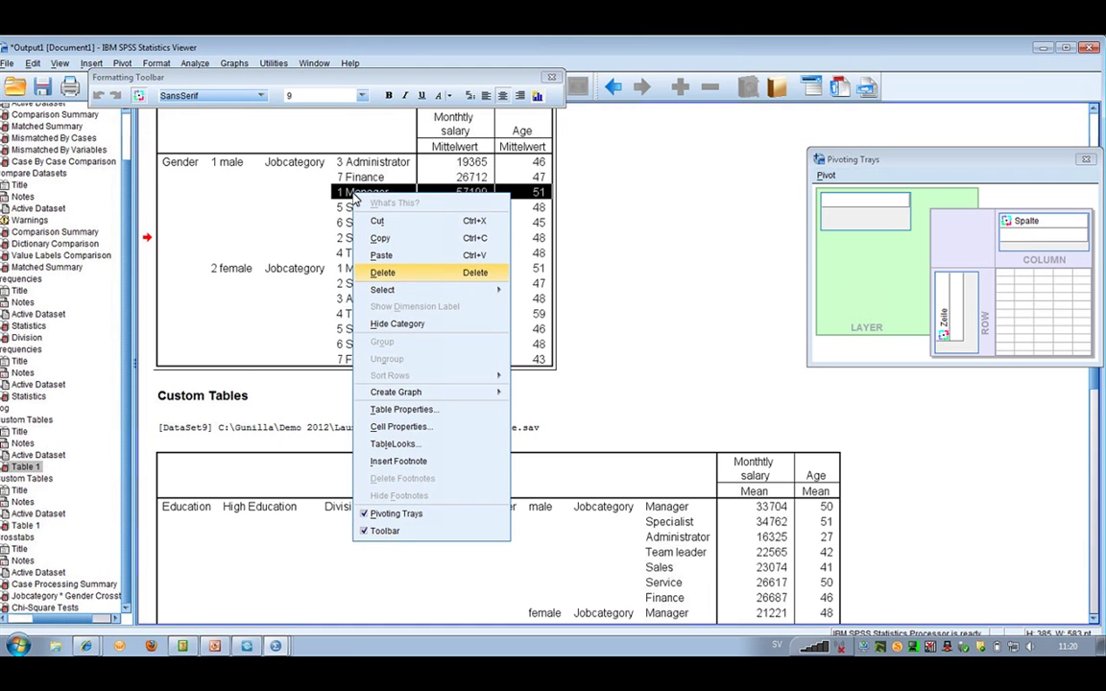
{"action": "left_click", "coordinate": [391, 275]}
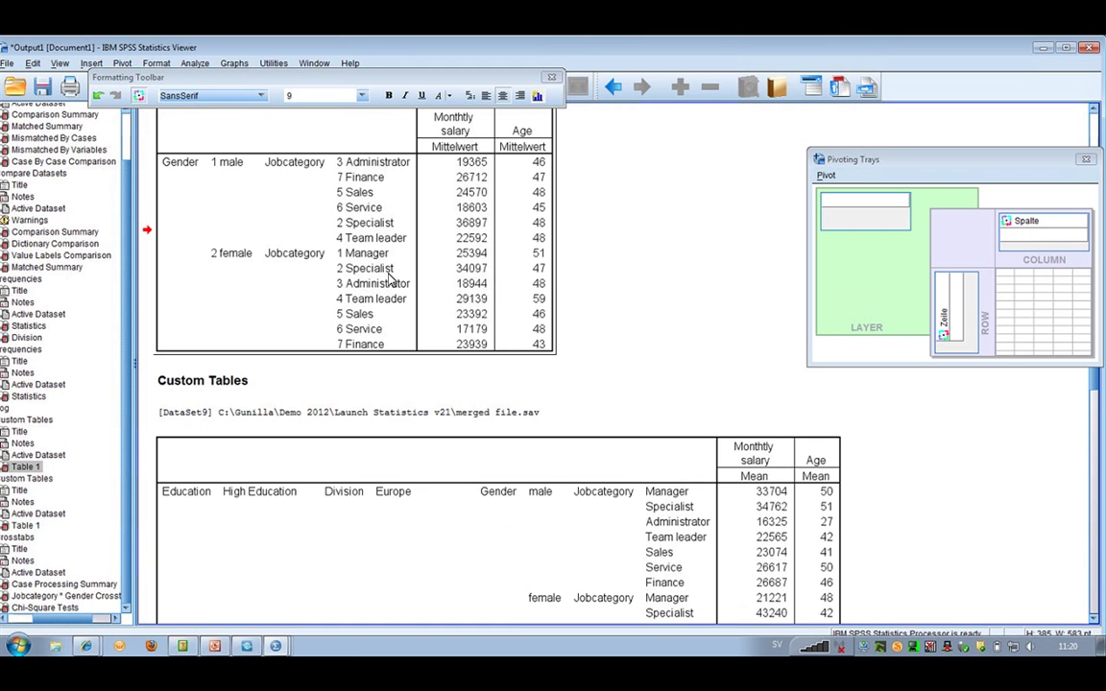
Delete the 5 Sales and 6 Service rows from the male group.
{"action": "left_click", "coordinate": [355, 193]}
{"action": "left_click", "coordinate": [355, 193], "text": "ctrl+alt"}
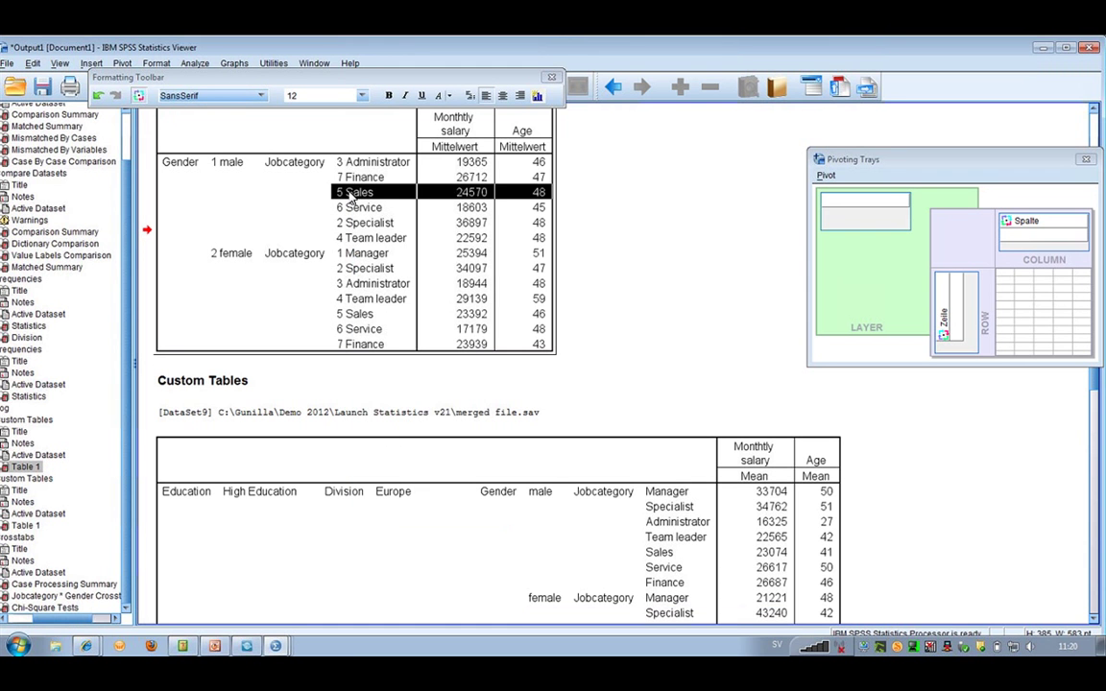
{"action": "right_click", "coordinate": [354, 194]}
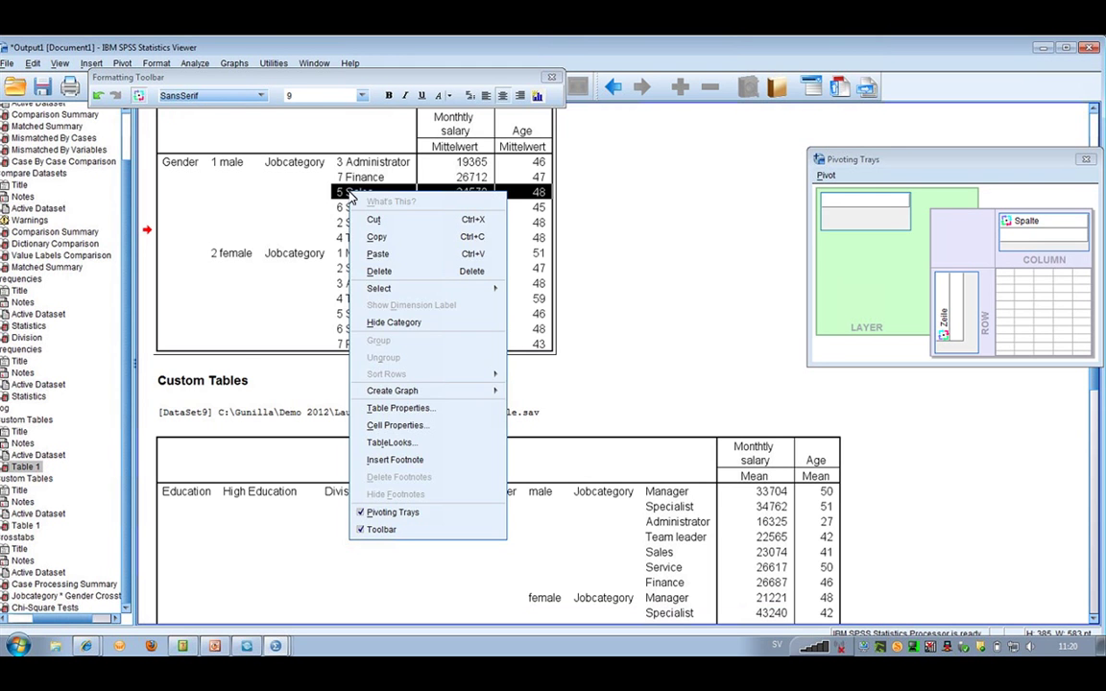
{"action": "key", "text": "Delete"}
{"action": "left_click", "coordinate": [351, 195]}
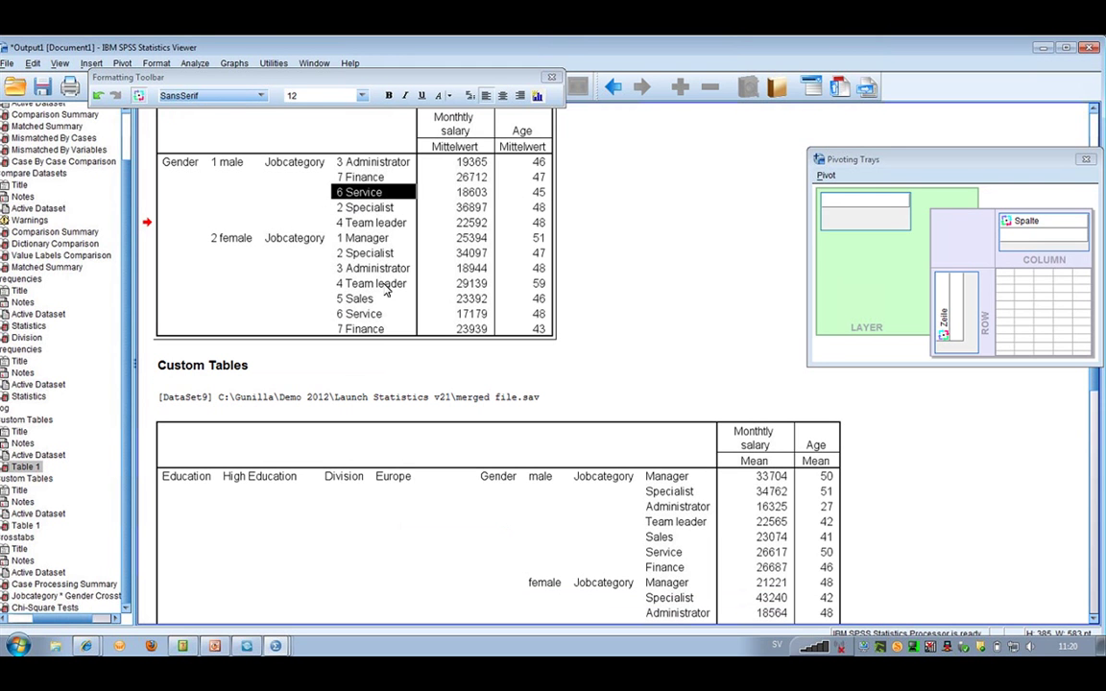
{"action": "left_click", "coordinate": [362, 194], "text": "ctrl+alt"}
{"action": "right_click", "coordinate": [362, 196]}
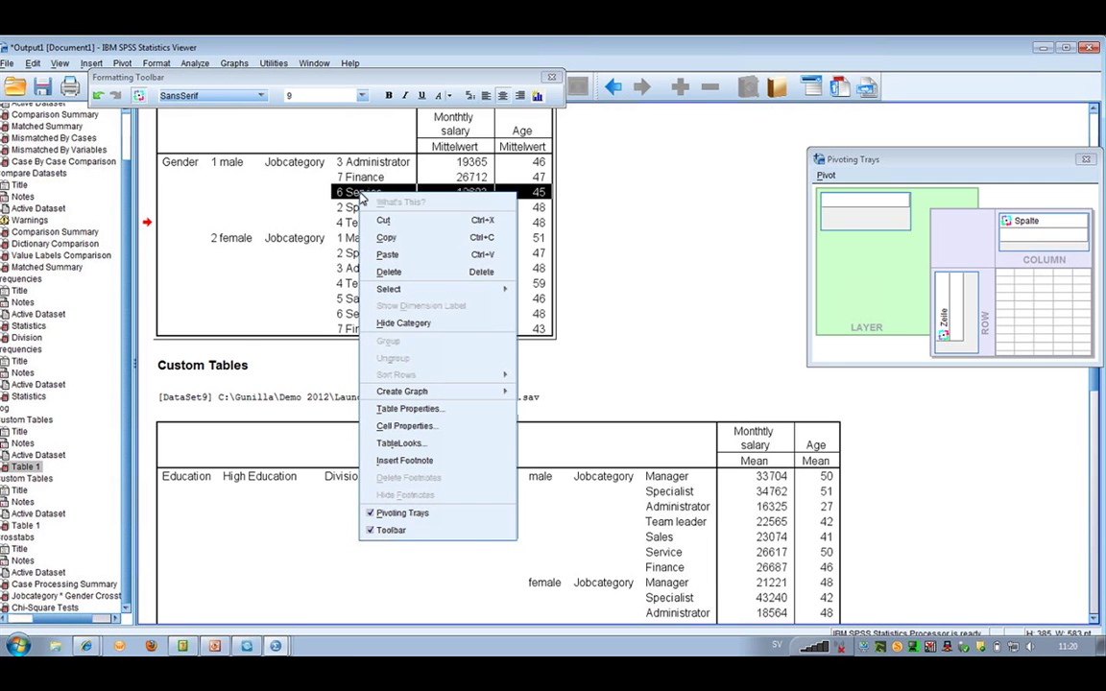
{"action": "key", "text": "Delete"}
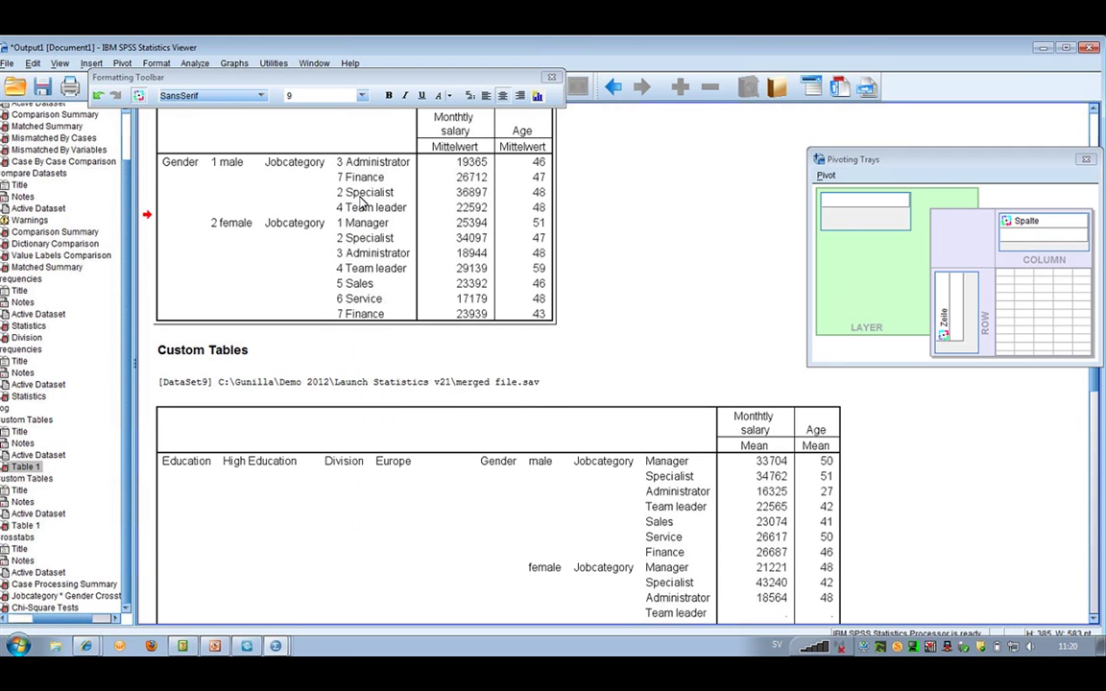
{"action": "left_click", "coordinate": [59, 64]}
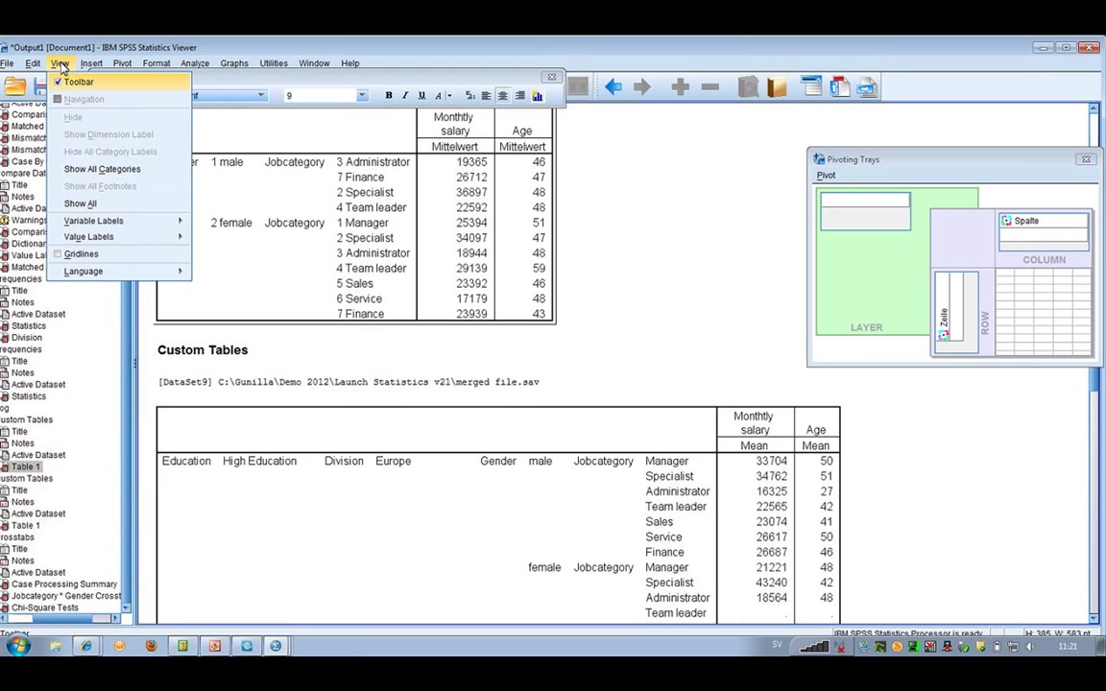
Use Show All Categories so male Sales and Service rows reappear, then select the Service label.
{"action": "left_click", "coordinate": [363, 197]}
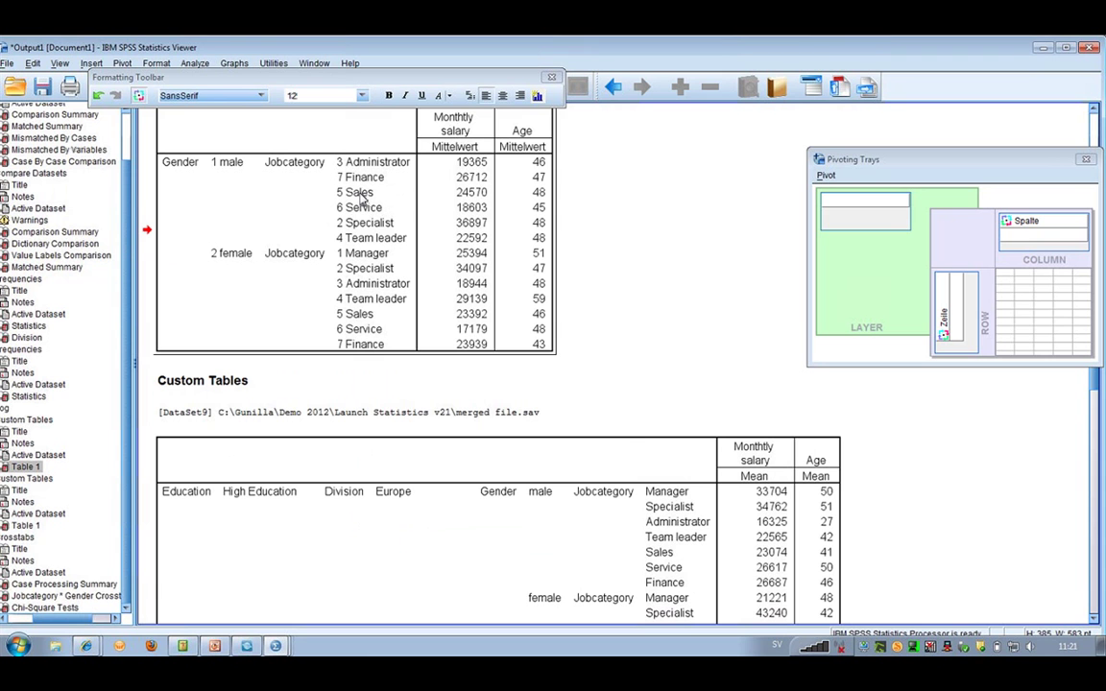
{"action": "left_click", "coordinate": [362, 195]}
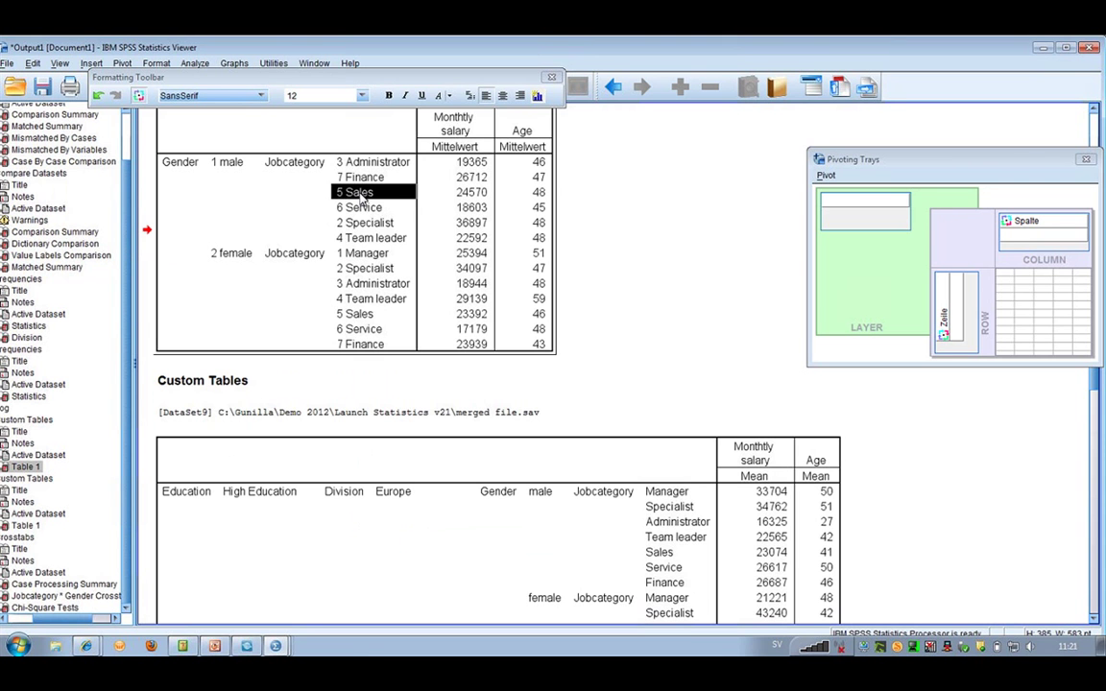
{"action": "left_click", "coordinate": [362, 210]}
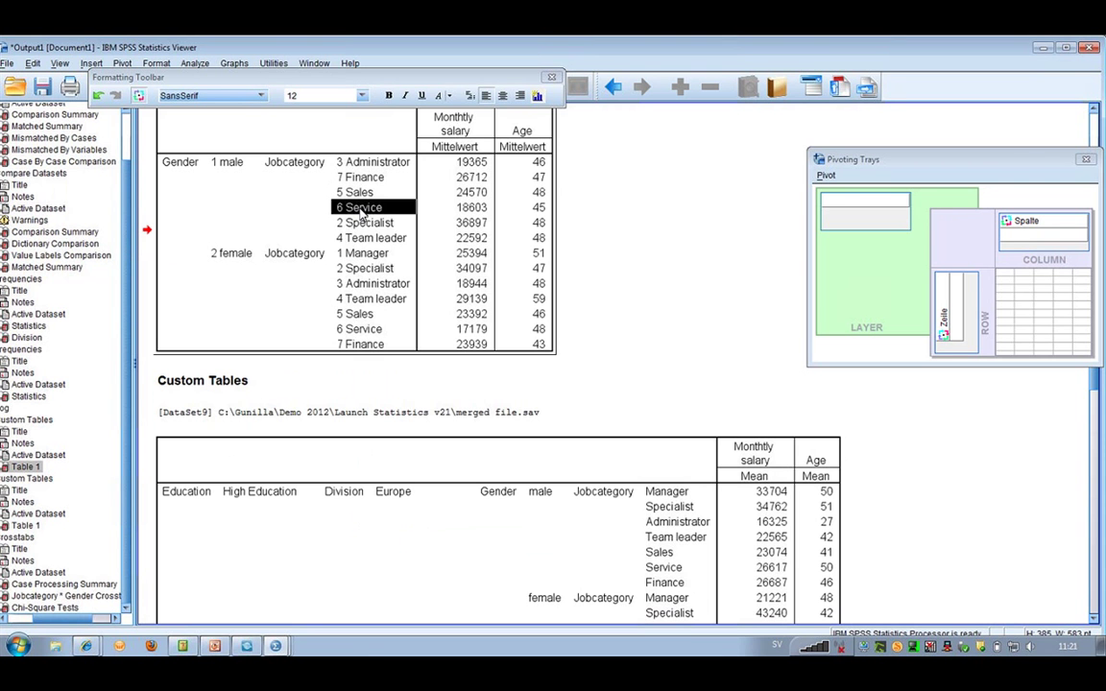
{"action": "left_click", "coordinate": [91, 64]}
{"action": "mouse_move", "coordinate": [96, 130]}
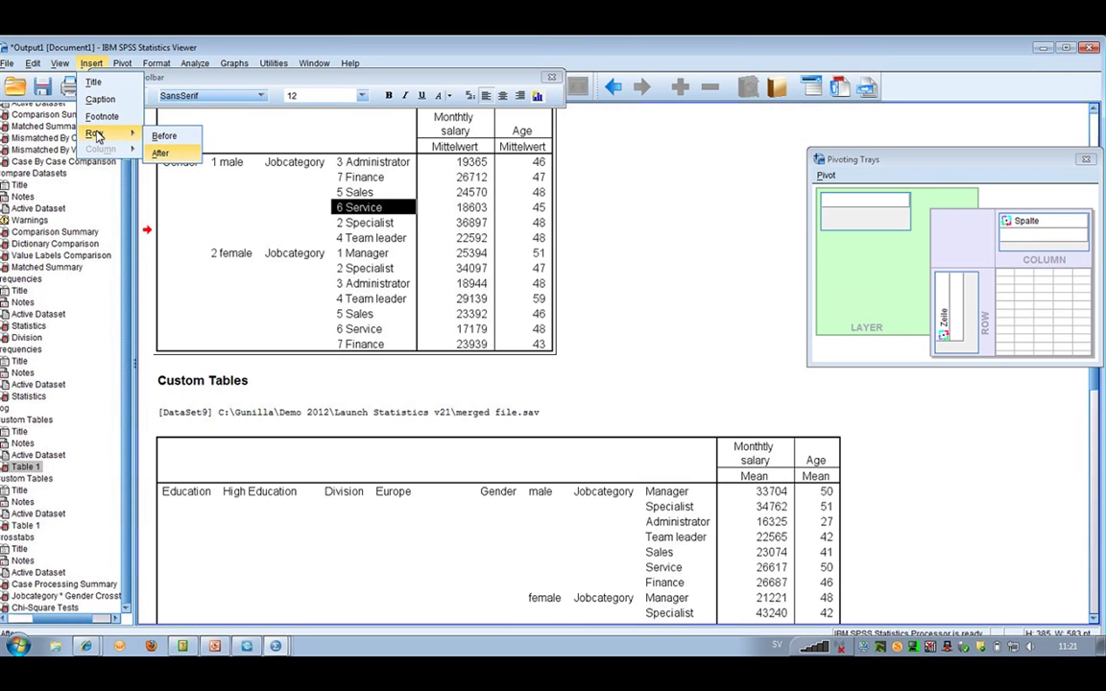
Insert a blank row after 6 Service in the male group and label it trainee.
{"action": "left_click", "coordinate": [159, 153]}
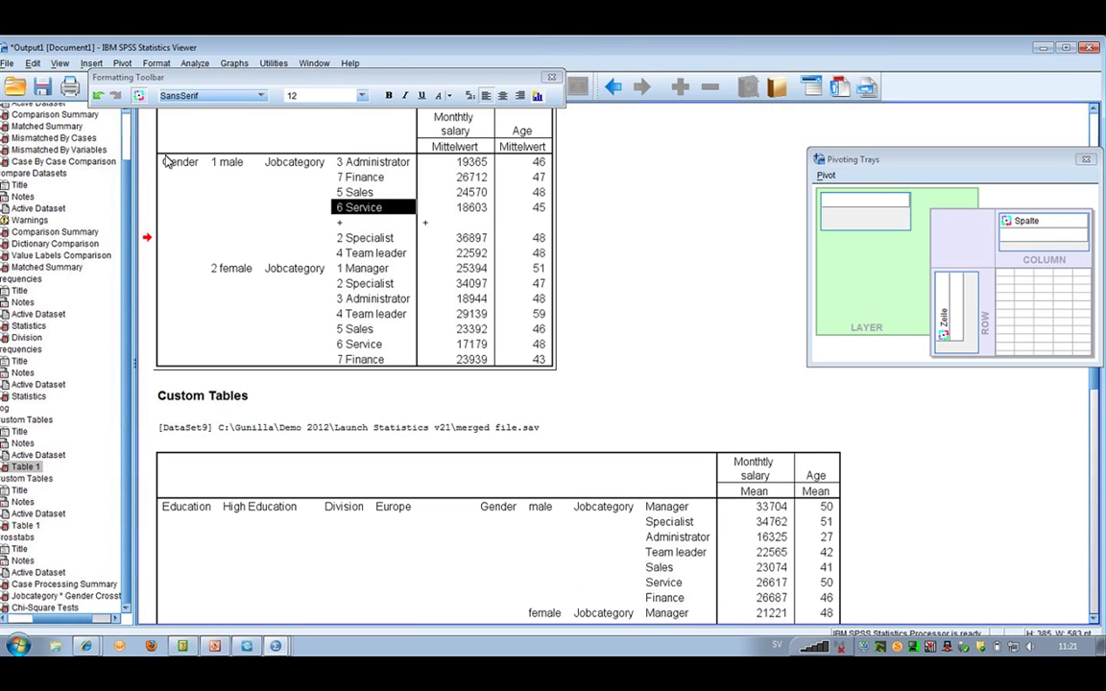
{"action": "left_click", "coordinate": [350, 223]}
{"action": "left_click", "coordinate": [348, 226], "text": "ctrl+alt"}
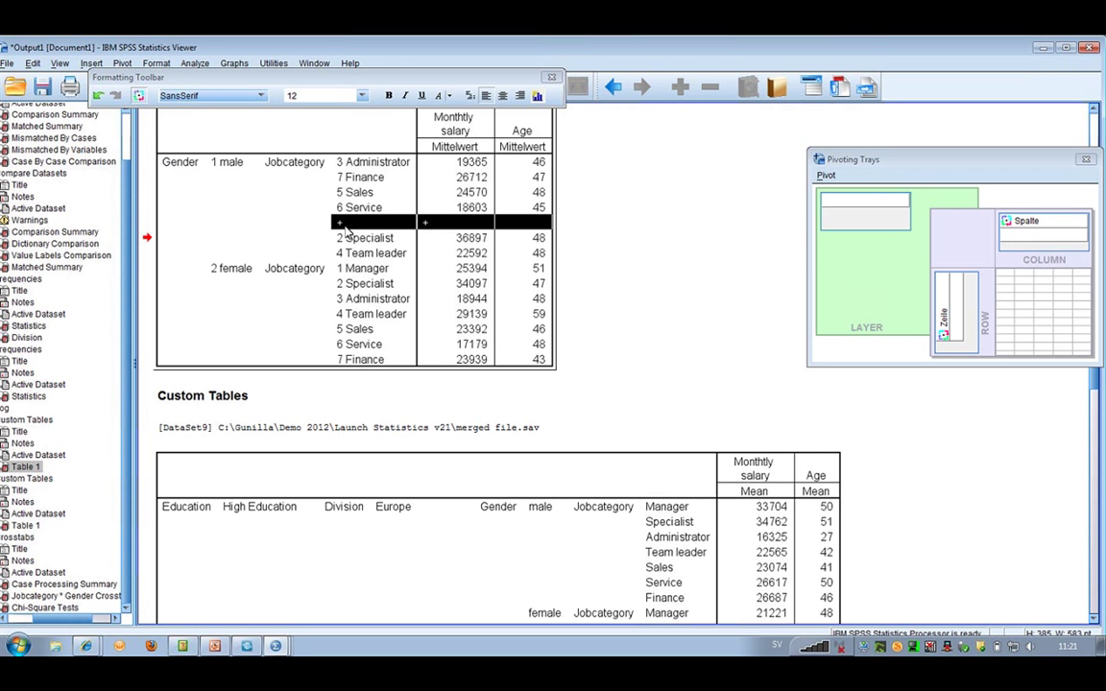
{"action": "left_click", "coordinate": [341, 230]}
{"action": "double_click", "coordinate": [341, 229]}
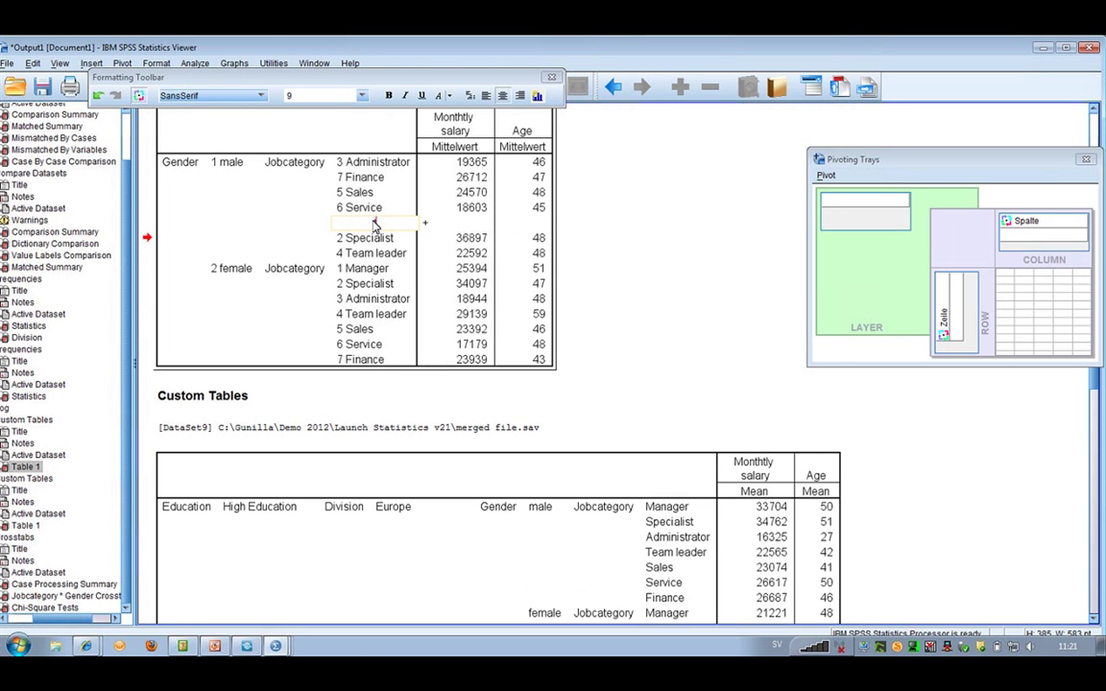
{"action": "type", "text": "trainee"}
{"action": "left_click", "coordinate": [426, 222]}
Re-enter the trainee label on the new row and end table editing.
{"action": "left_click", "coordinate": [394, 230]}
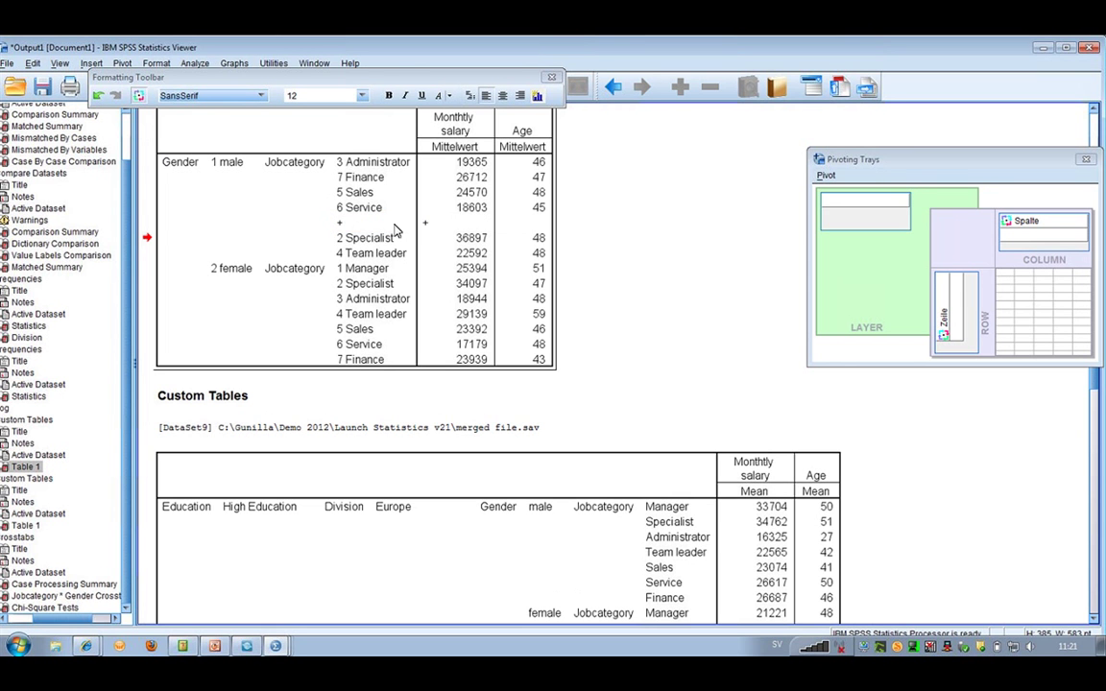
{"action": "double_click", "coordinate": [336, 223]}
{"action": "type", "text": "trainee"}
{"action": "left_click", "coordinate": [366, 242]}
{"action": "left_click", "coordinate": [670, 255]}
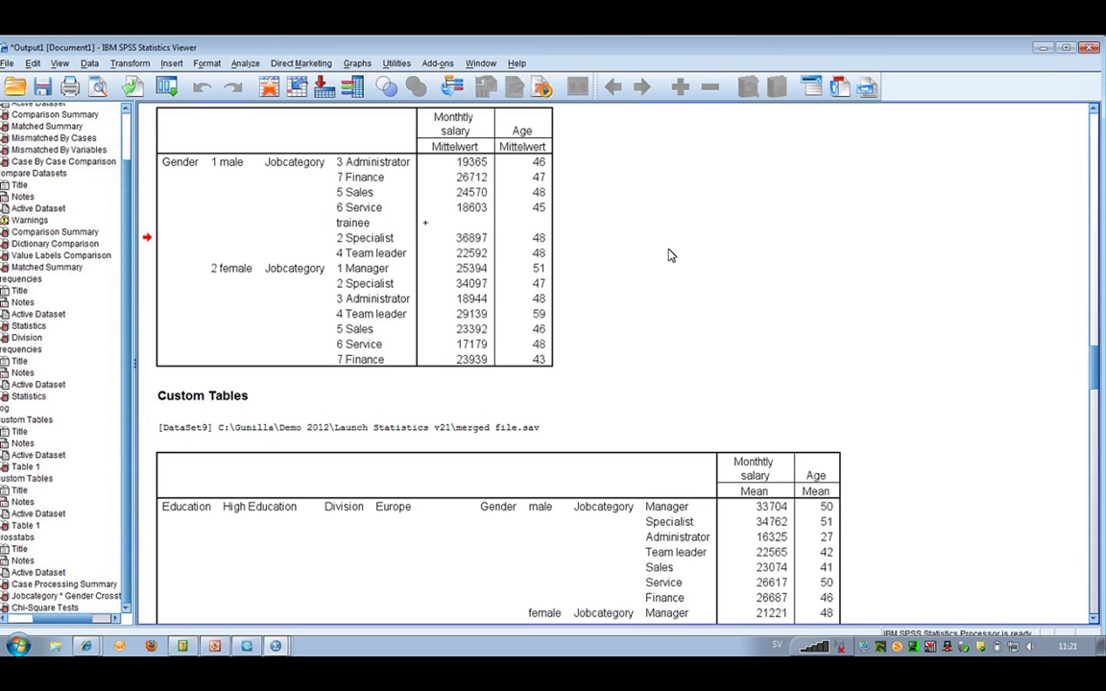